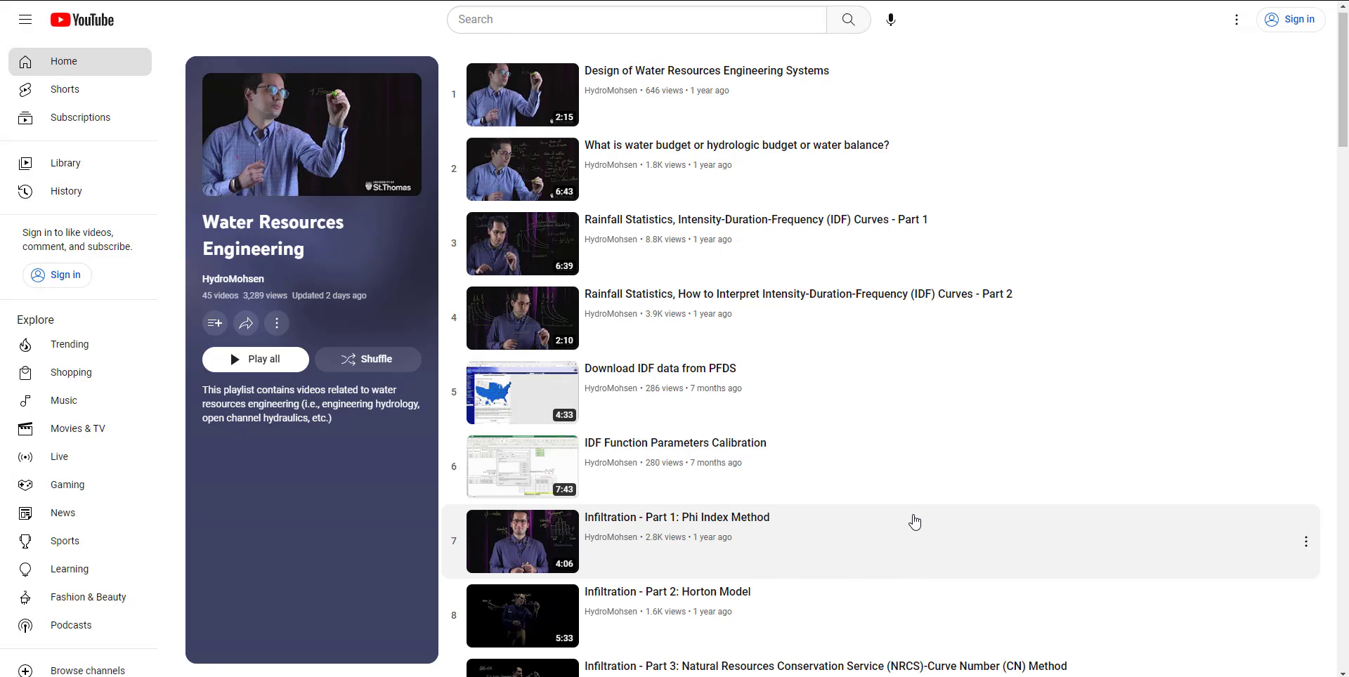
# Browse the Water Resources Engineering playlist to look over its infiltration, rainfall and unit hydrograph videos.
pyautogui.scroll(-6, 912, 521)
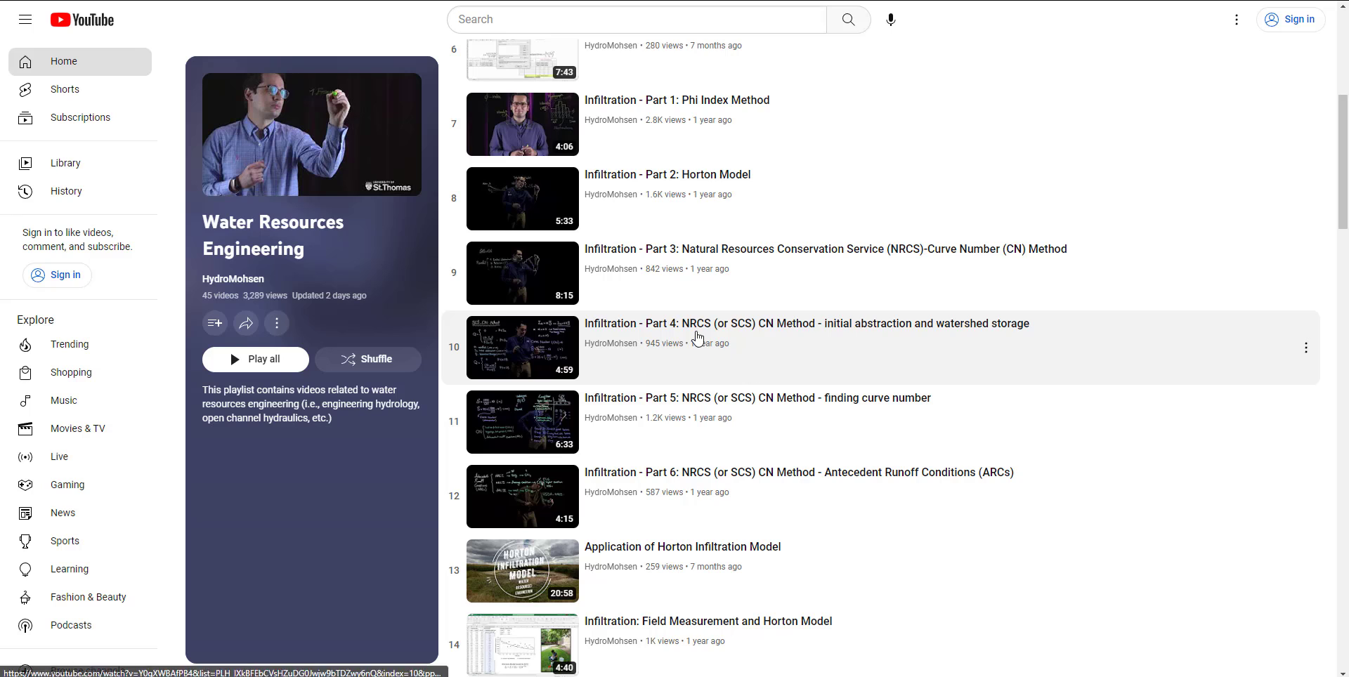
pyautogui.scroll(-7, 699, 338)
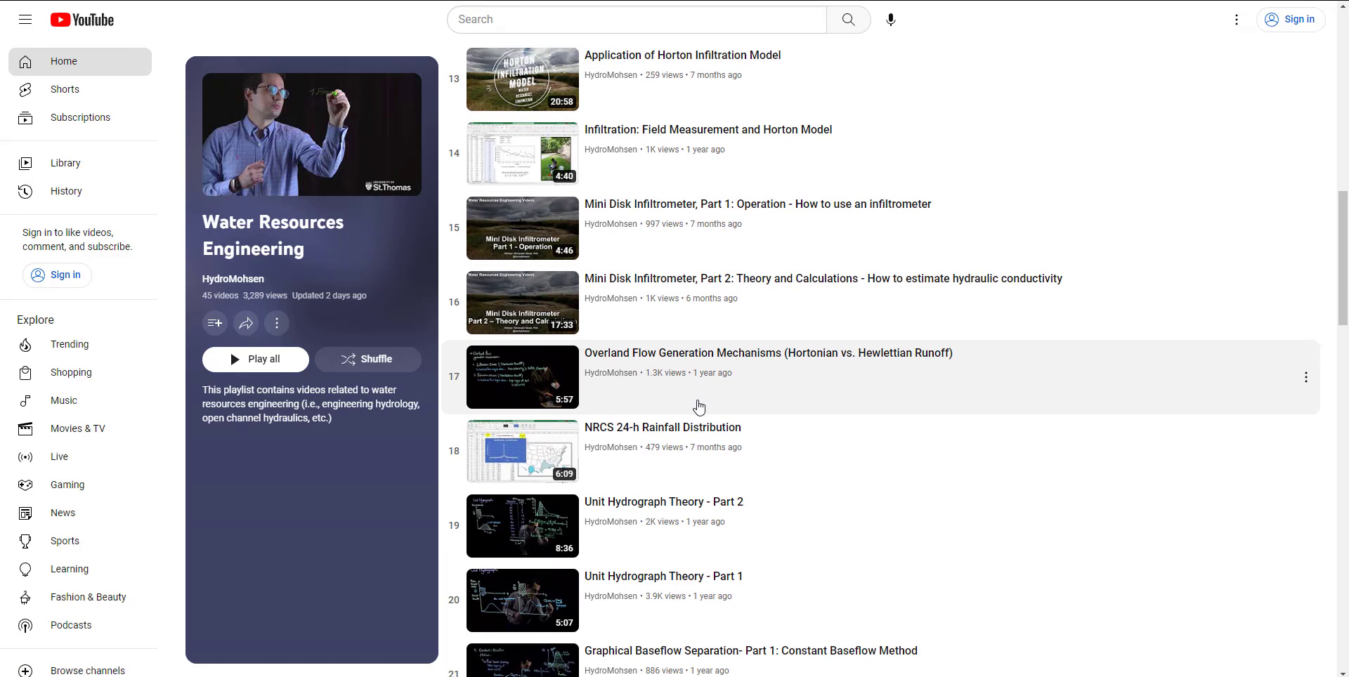
pyautogui.scroll(3, 697, 406)
pyautogui.scroll(2, 698, 406)
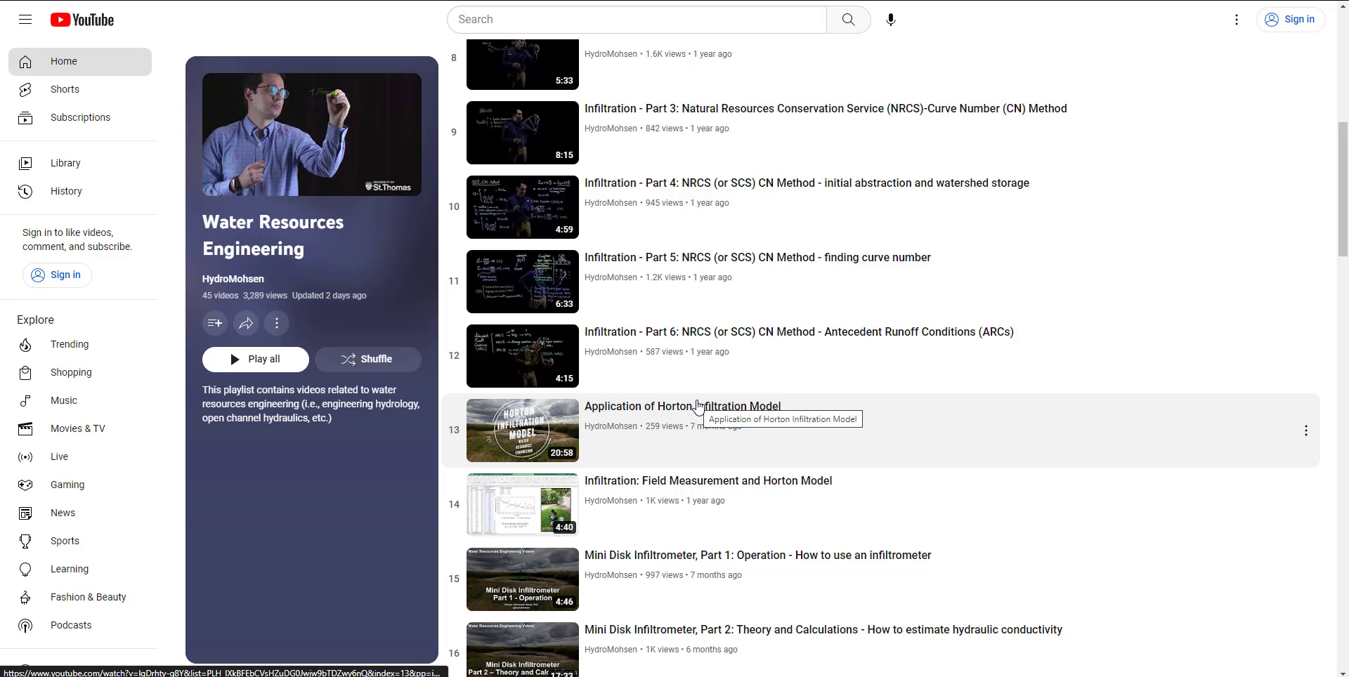
pyautogui.scroll(8, 697, 406)
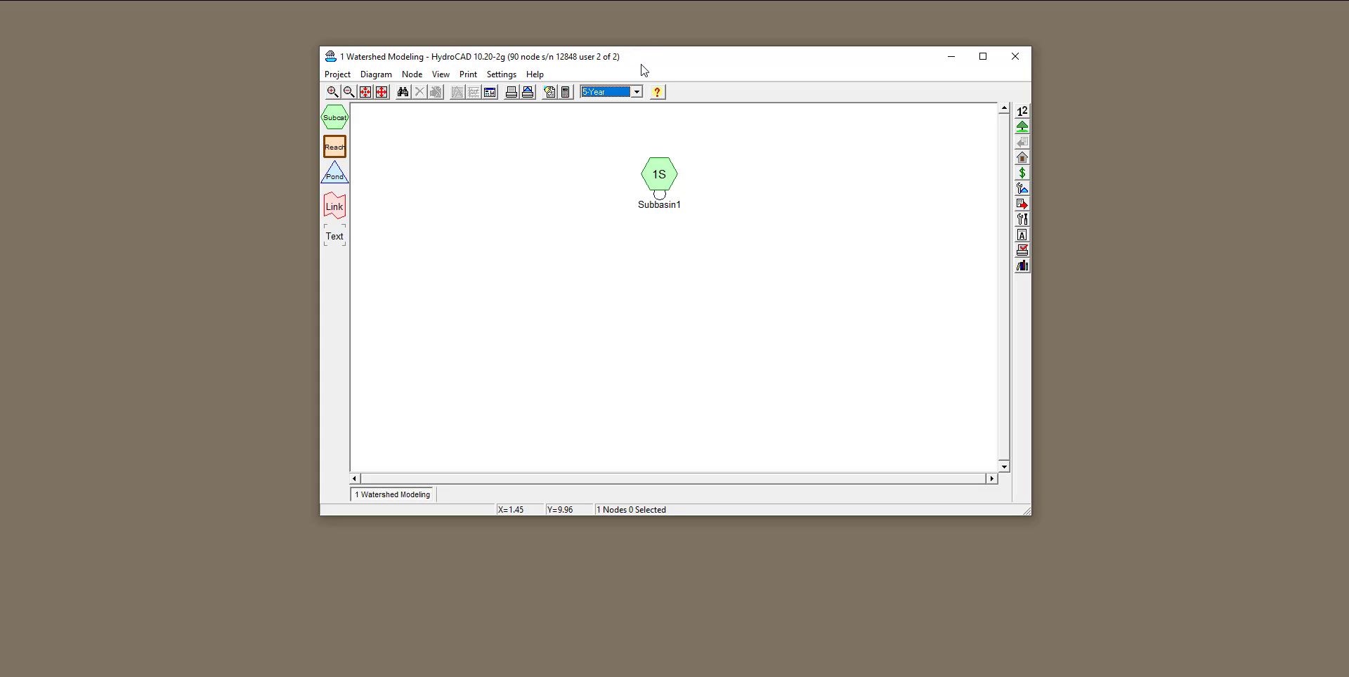
# Switch to HydroCAD, select the 5-Year rainfall event, and review Subbasin1's area, curve number and time of concentration entries.
pyautogui.click(637, 91)
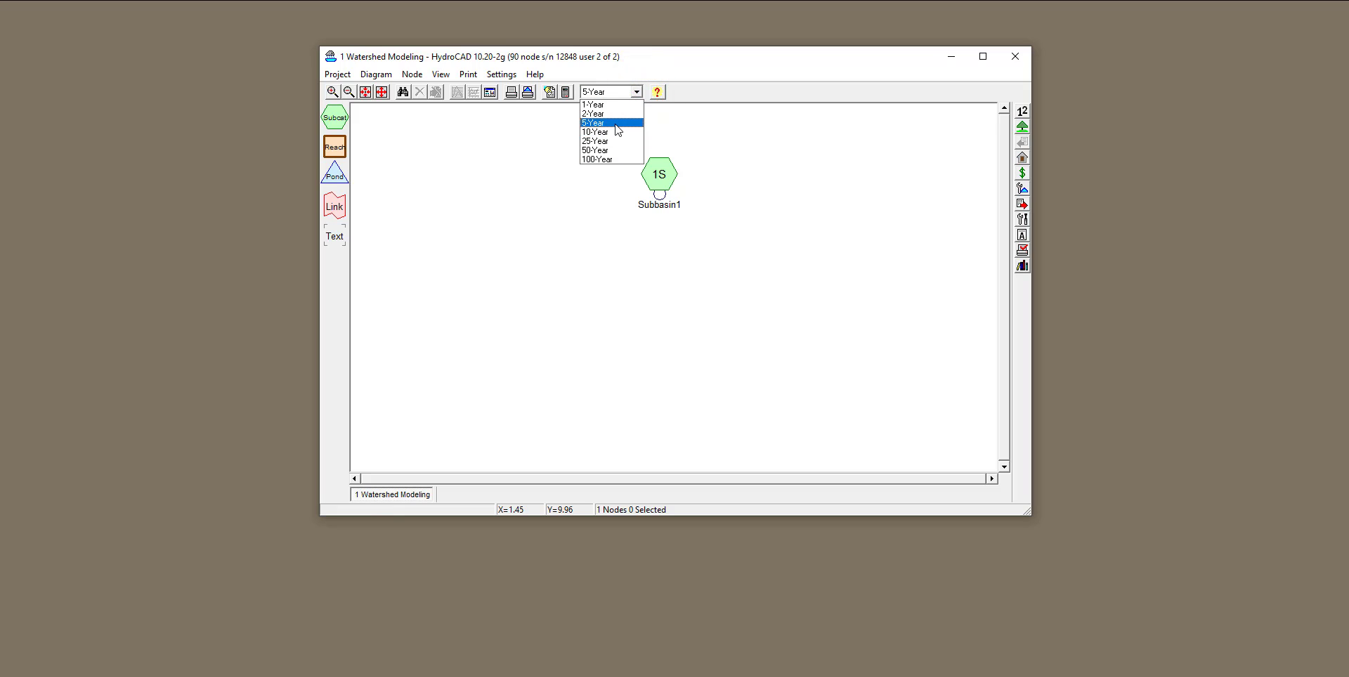
pyautogui.click(614, 123)
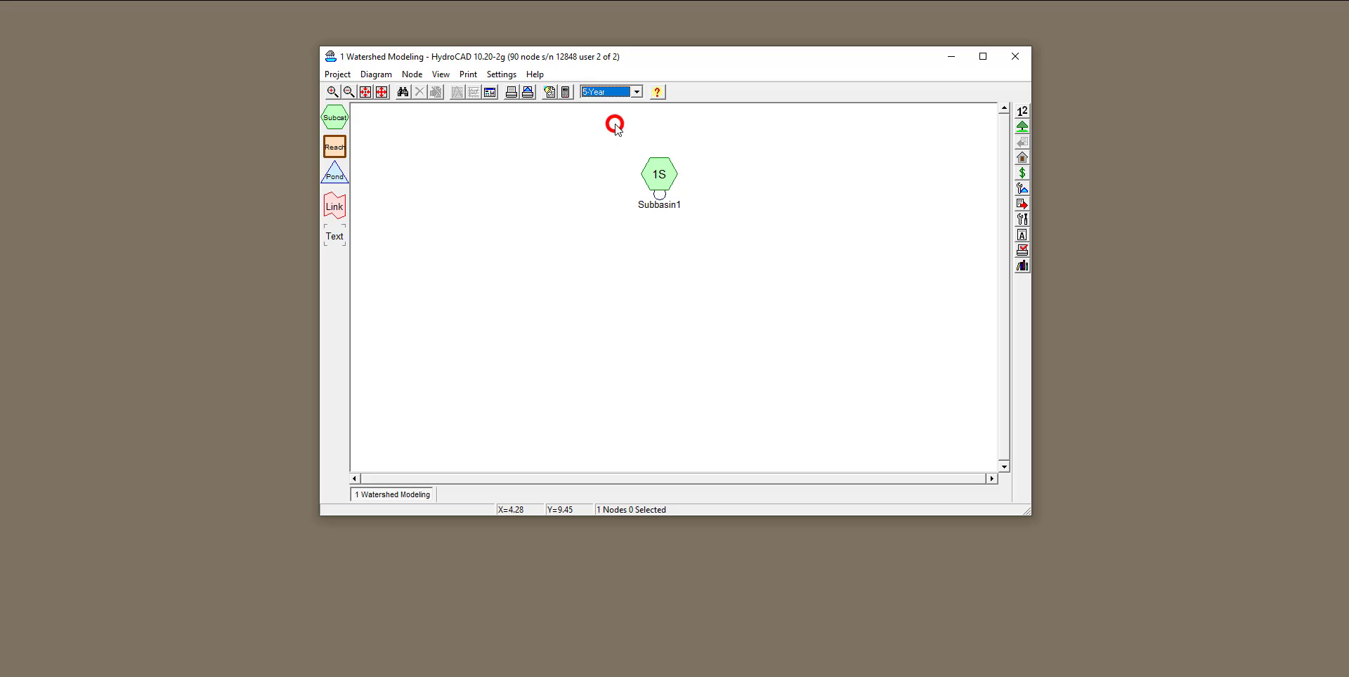
pyautogui.rightClick(655, 172)
pyautogui.click(664, 177)
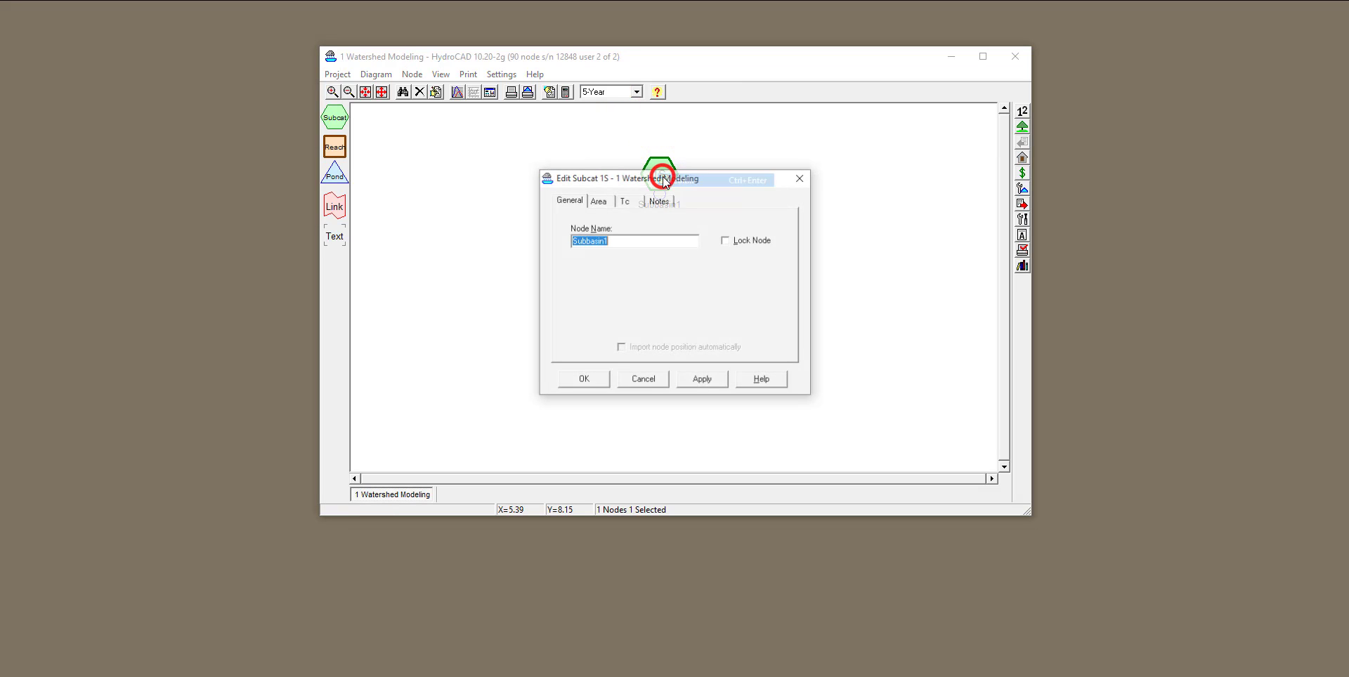
pyautogui.click(601, 203)
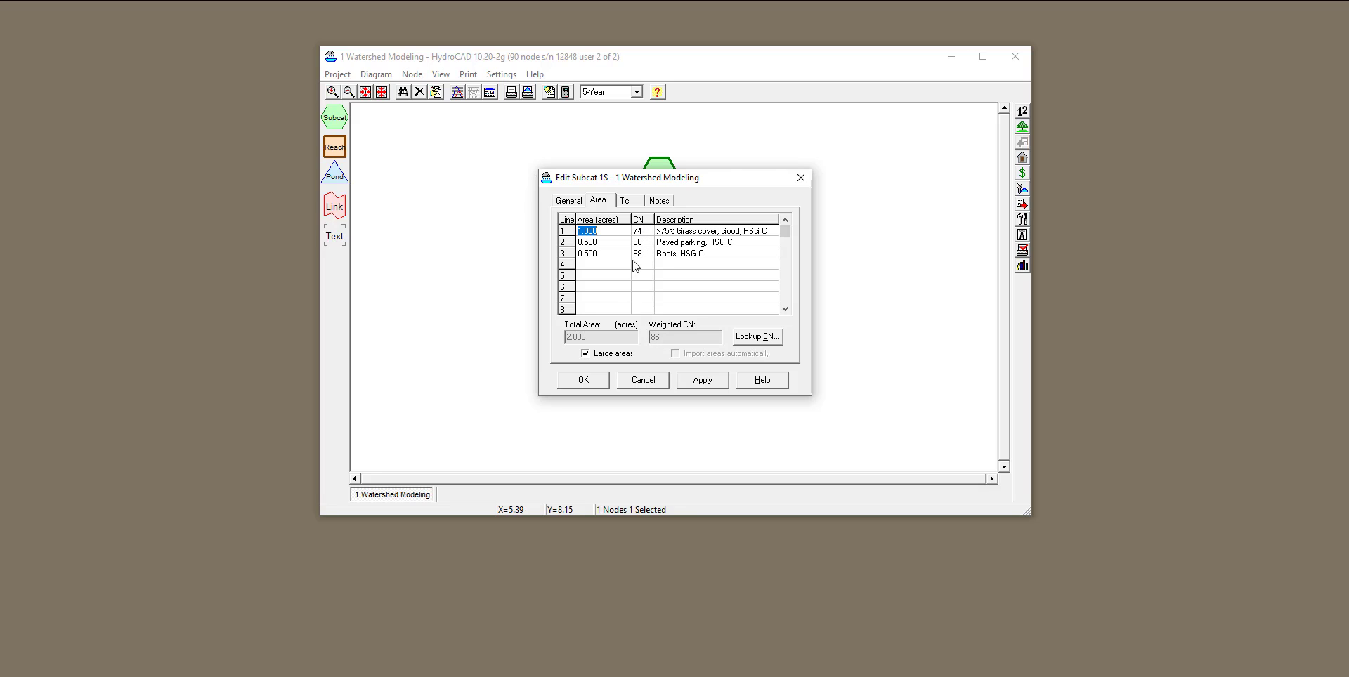
pyautogui.click(627, 202)
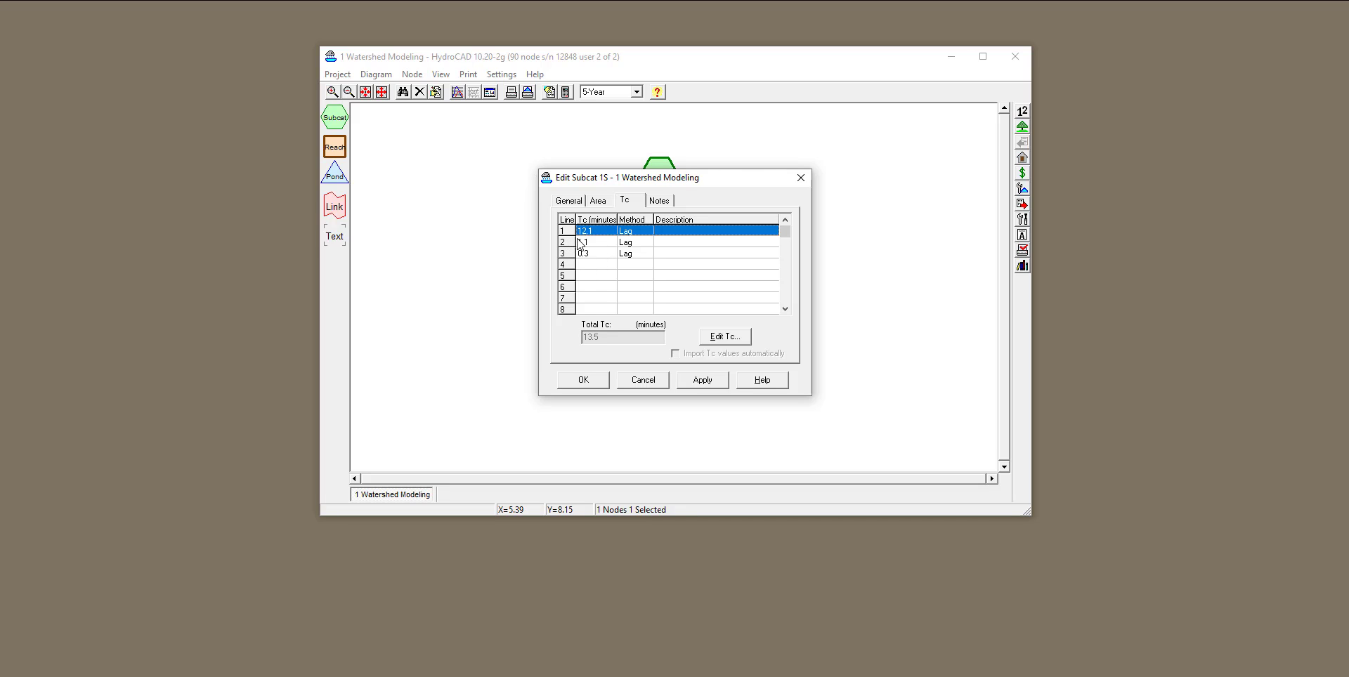
pyautogui.click(800, 178)
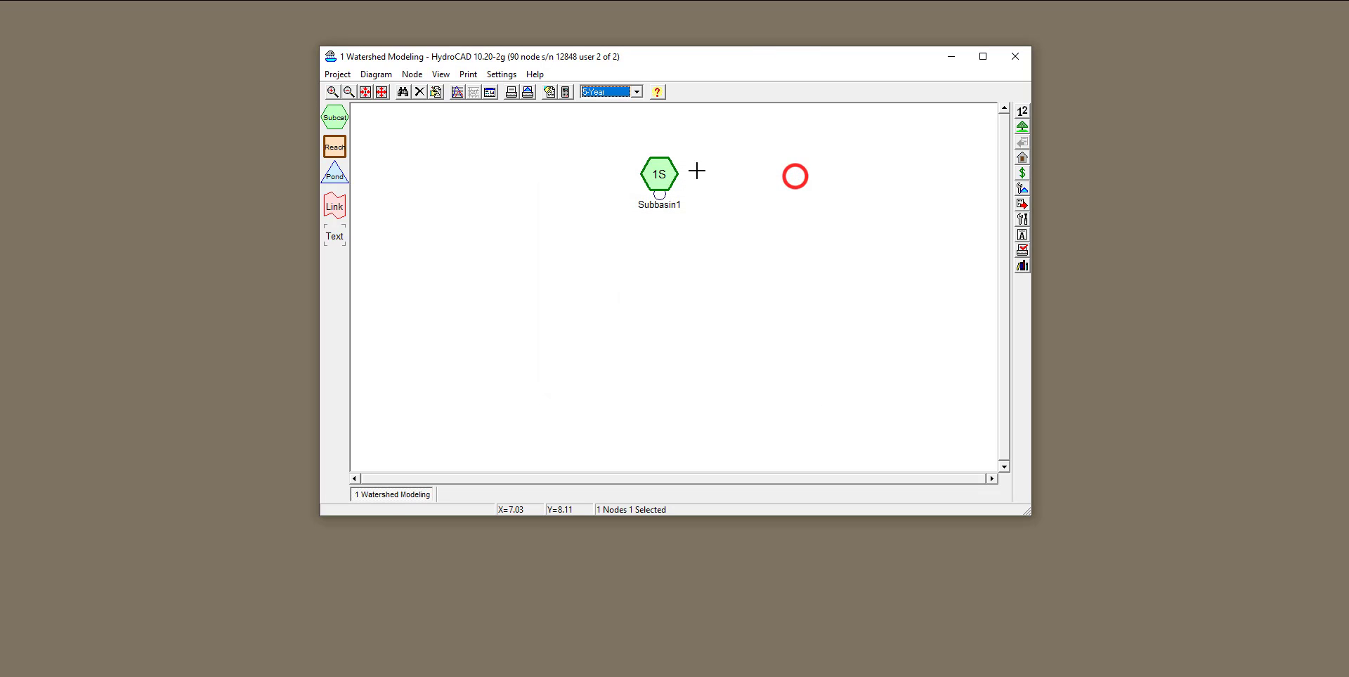
# Review the advanced calculation settings of the project, including minimum Tc, Ia/S ratio and runoff weighting.
pyautogui.click(568, 99)
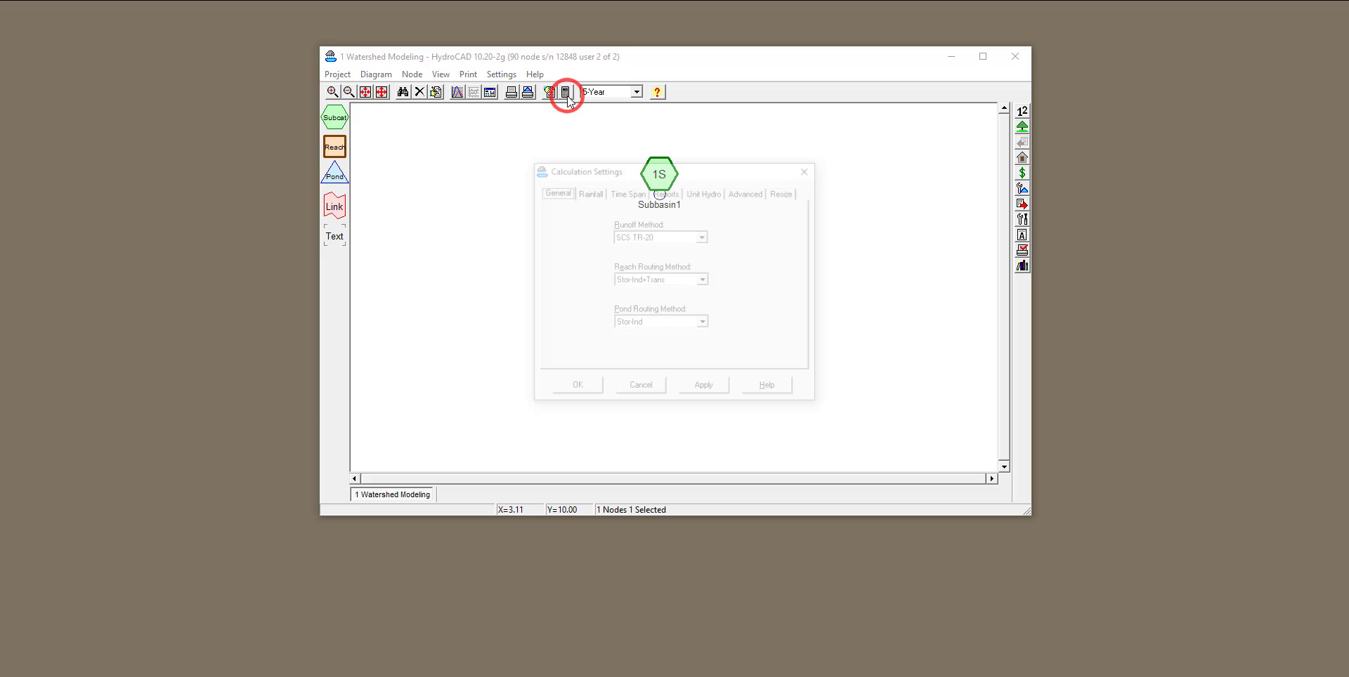
pyautogui.click(737, 191)
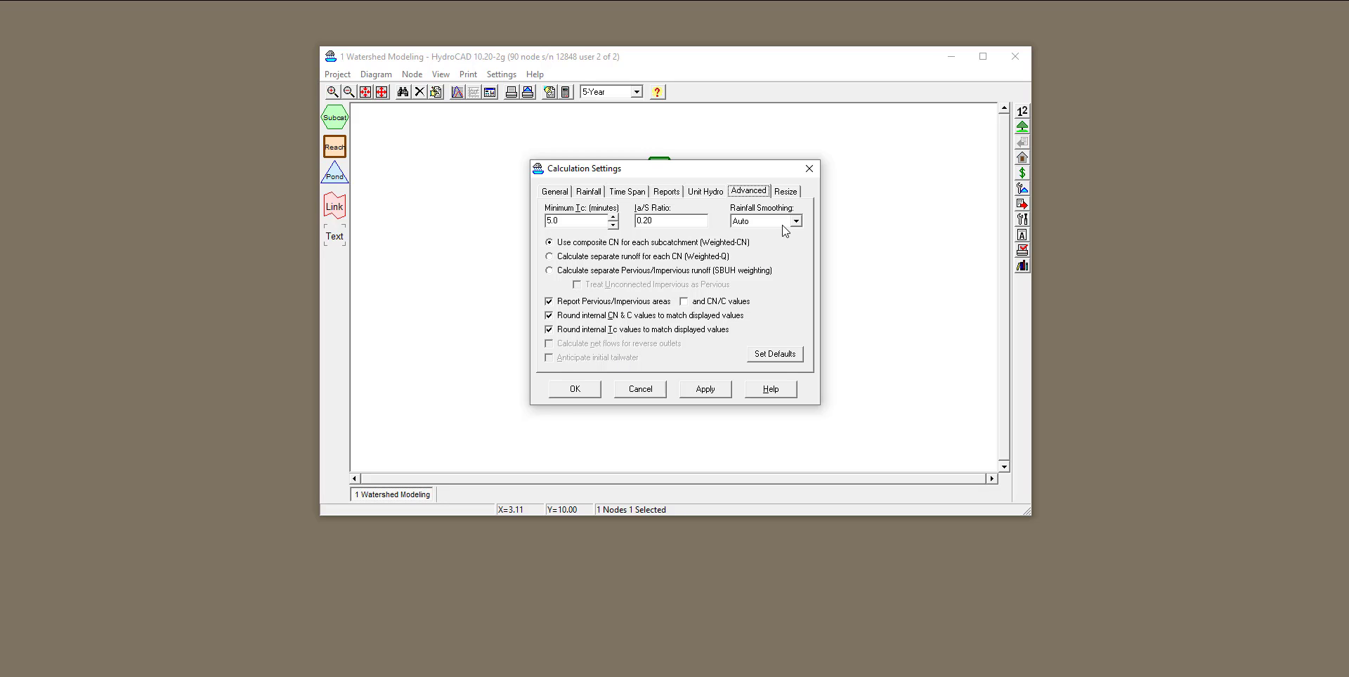
pyautogui.click(808, 169)
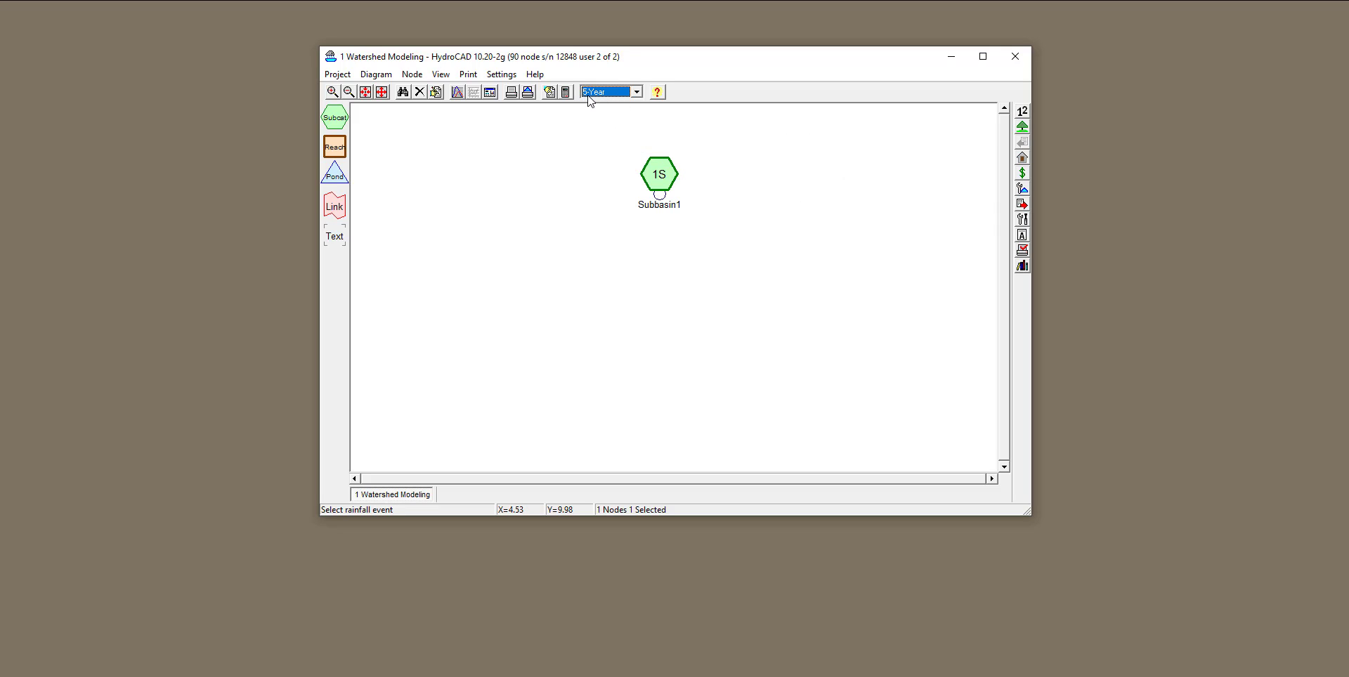
# Examine Subbasin1's runoff hydrograph and summary report for the 5-Year rainfall event.
pyautogui.doubleClick(660, 180)
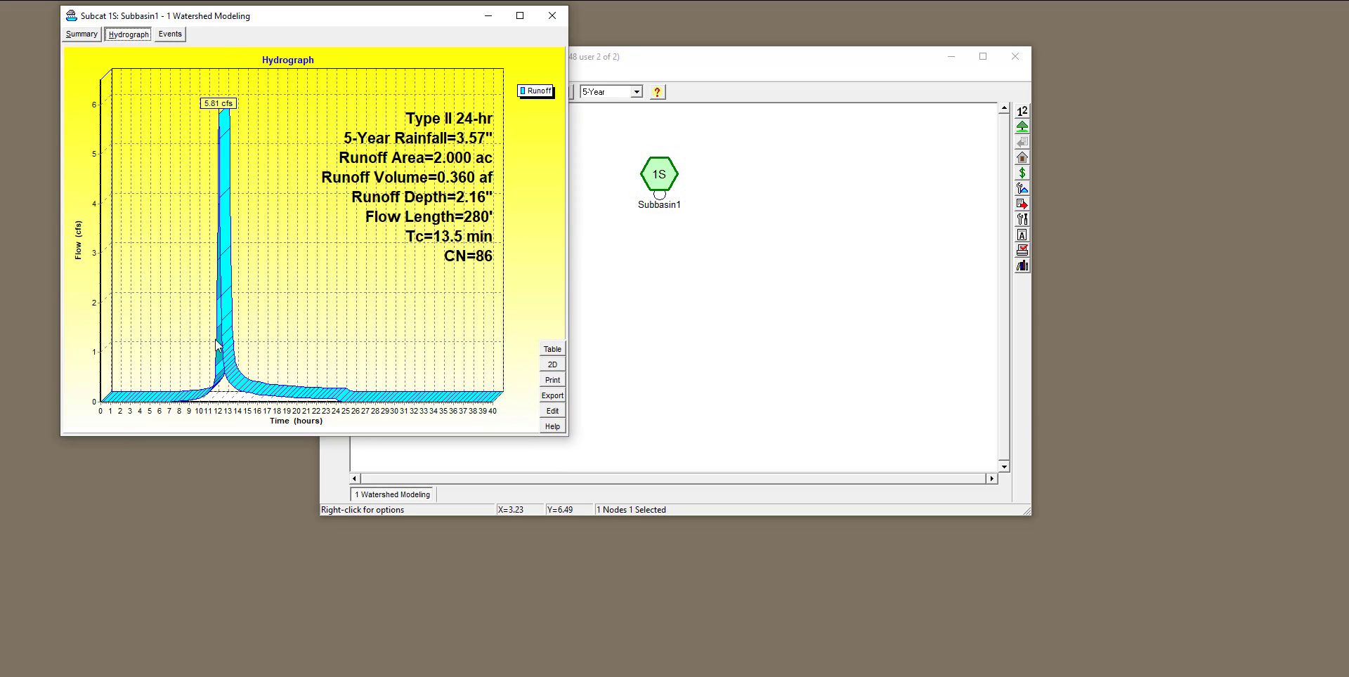
pyautogui.click(81, 34)
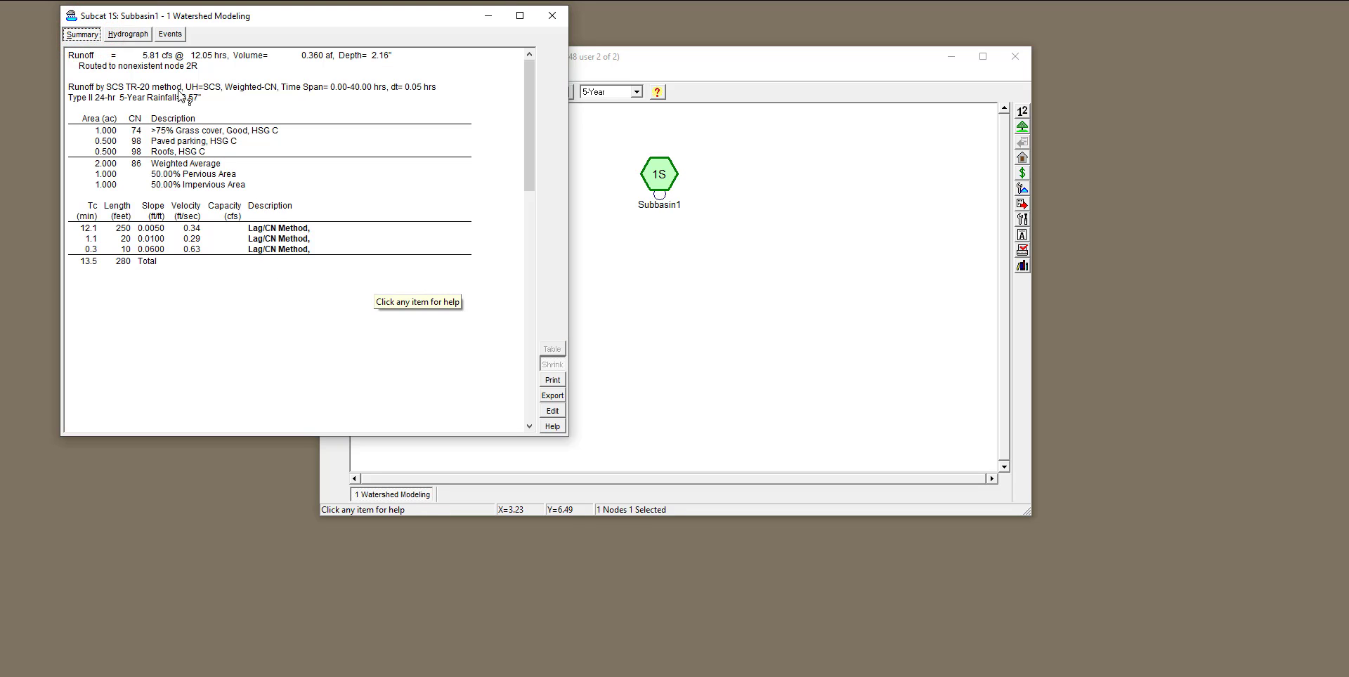
pyautogui.click(128, 33)
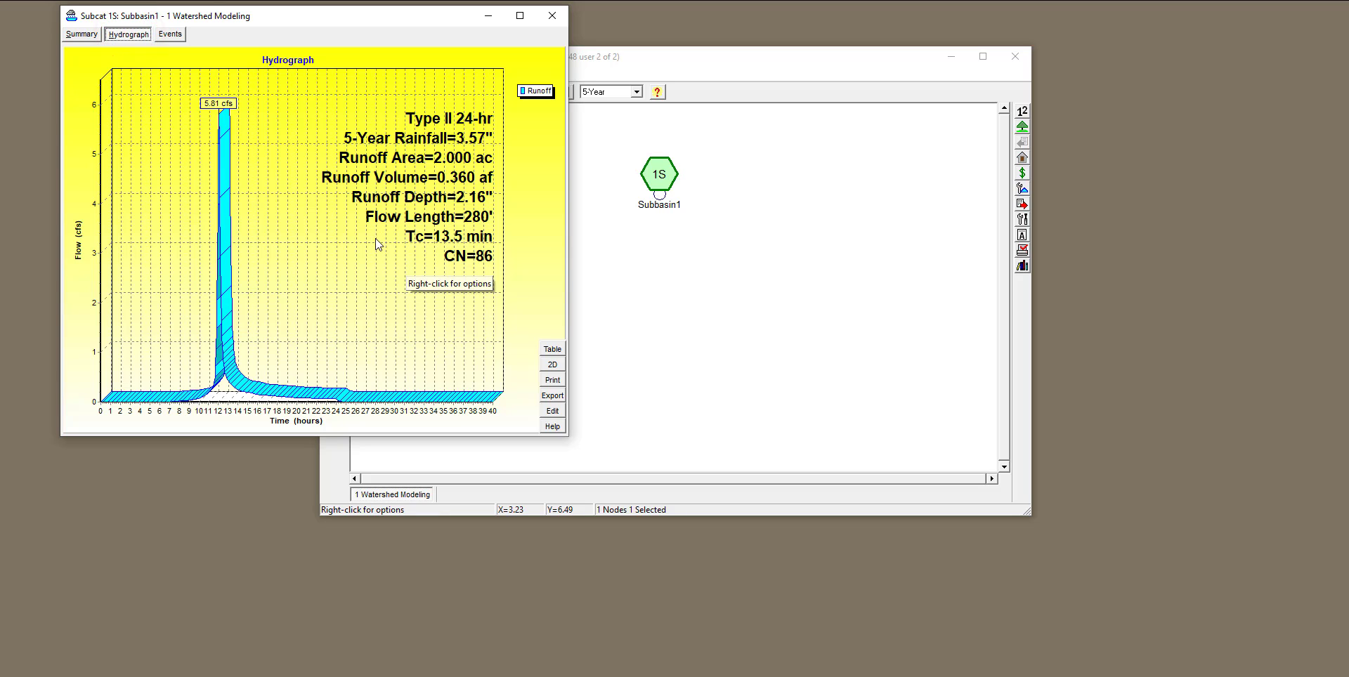
pyautogui.click(552, 14)
# Select the 10-Year rainfall event and examine Subbasin1's runoff hydrograph for it.
pyautogui.click(636, 91)
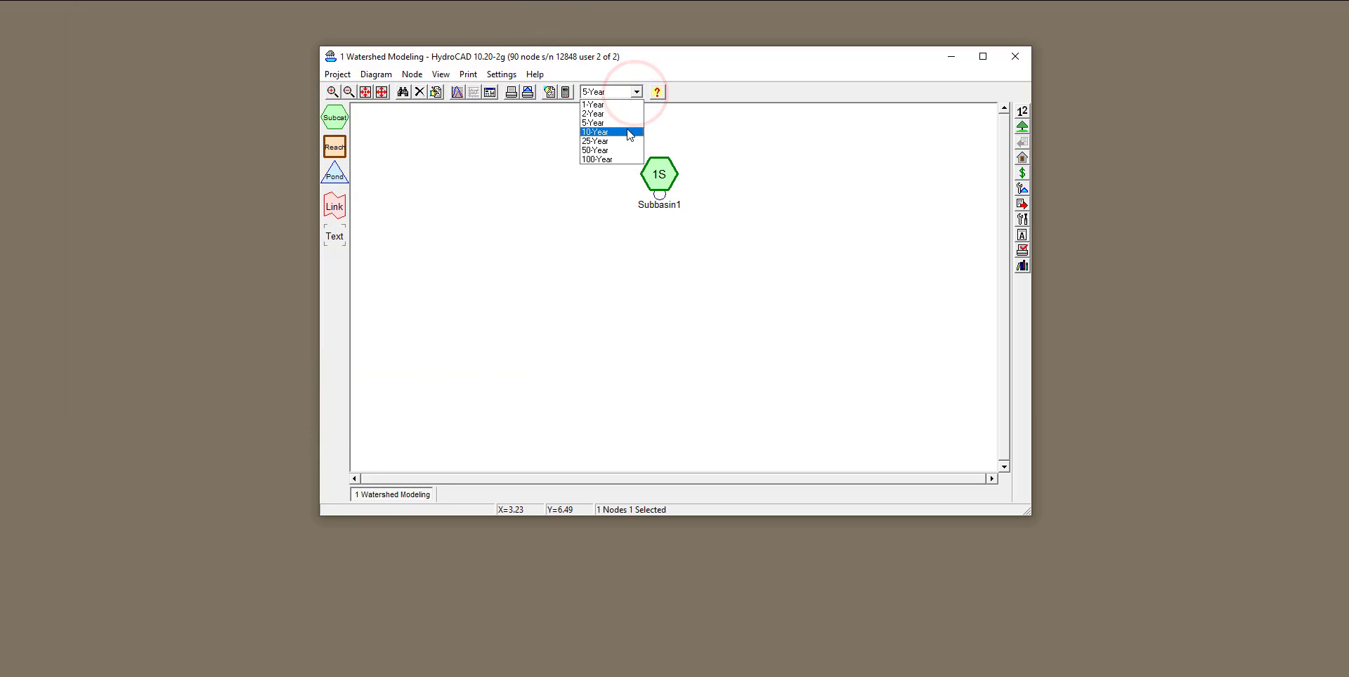
pyautogui.click(630, 132)
pyautogui.doubleClick(659, 174)
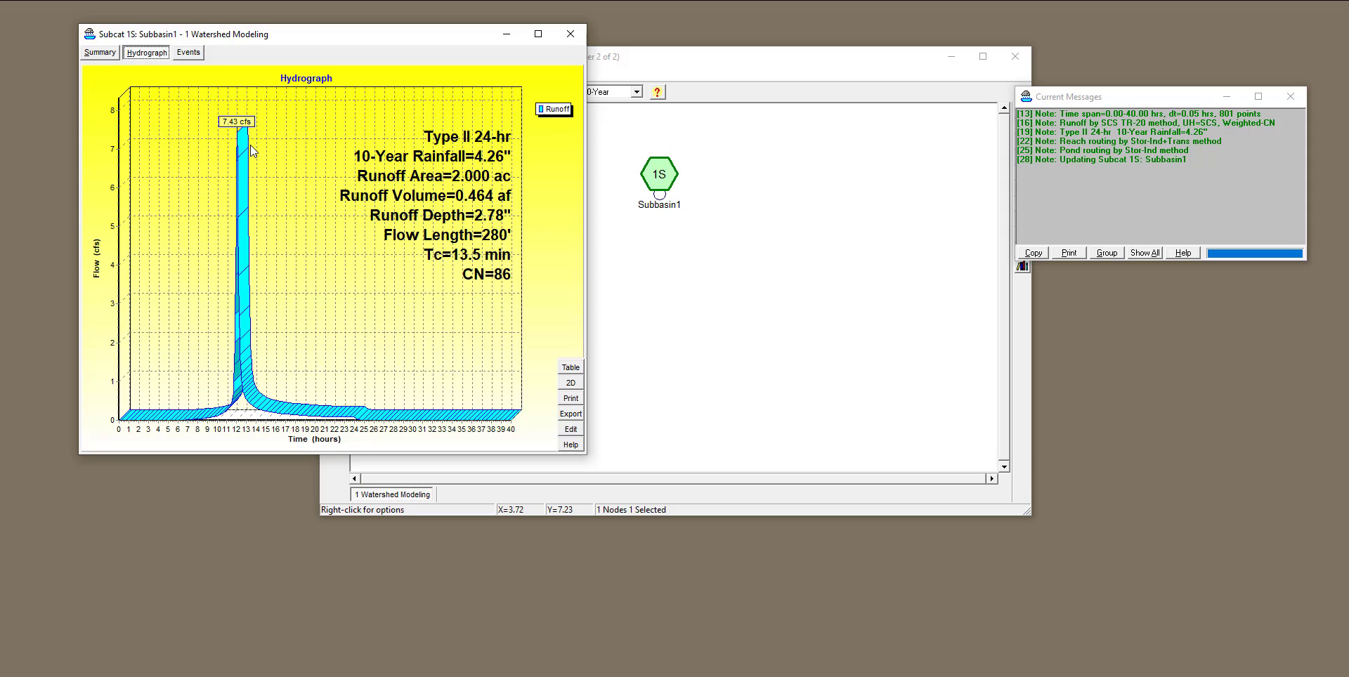
pyautogui.moveTo(456, 39); pyautogui.dragTo(399, 61)
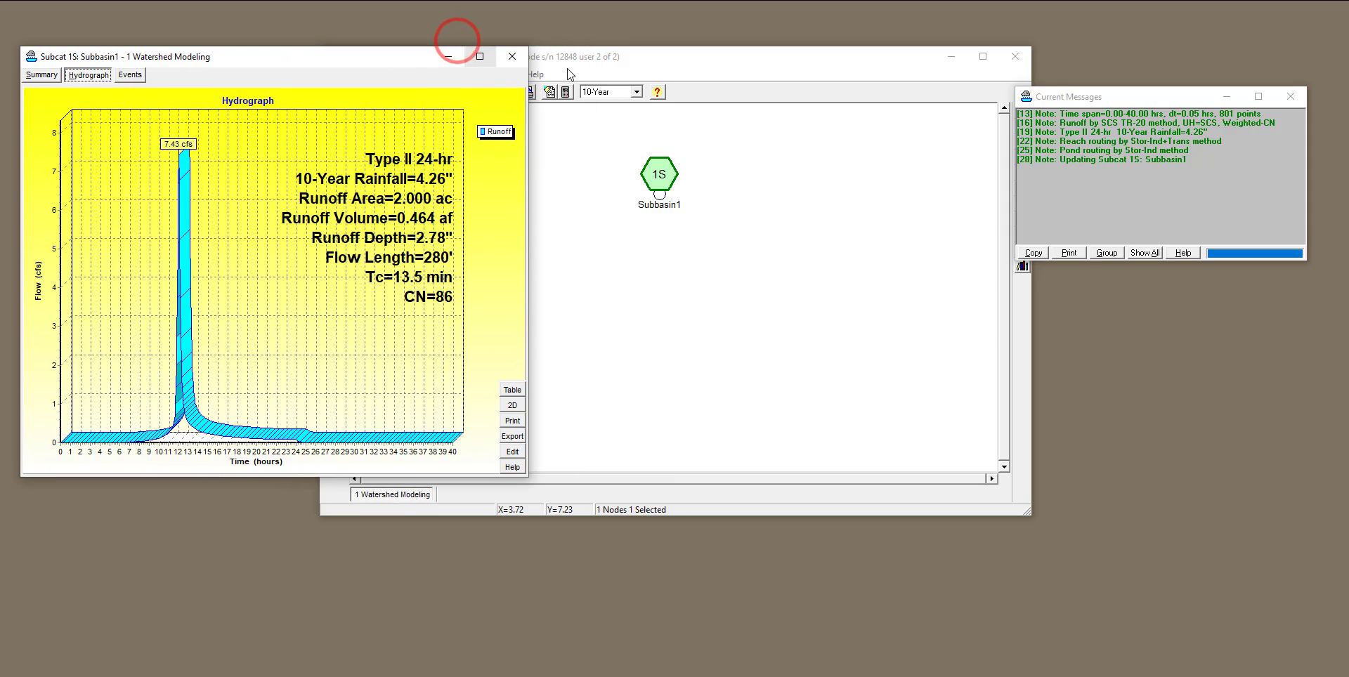
pyautogui.click(511, 60)
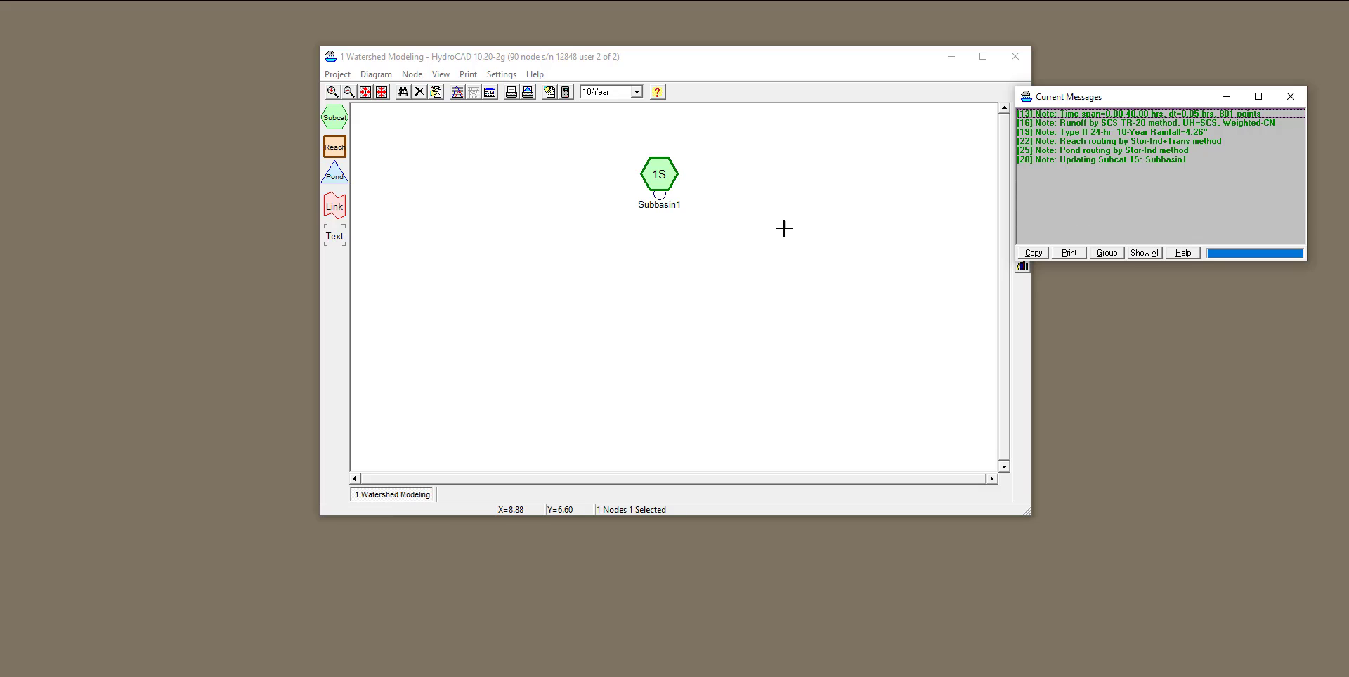
# Set the rainfall event back to 5-Year and return to the routing diagram.
pyautogui.click(636, 92)
pyautogui.click(626, 122)
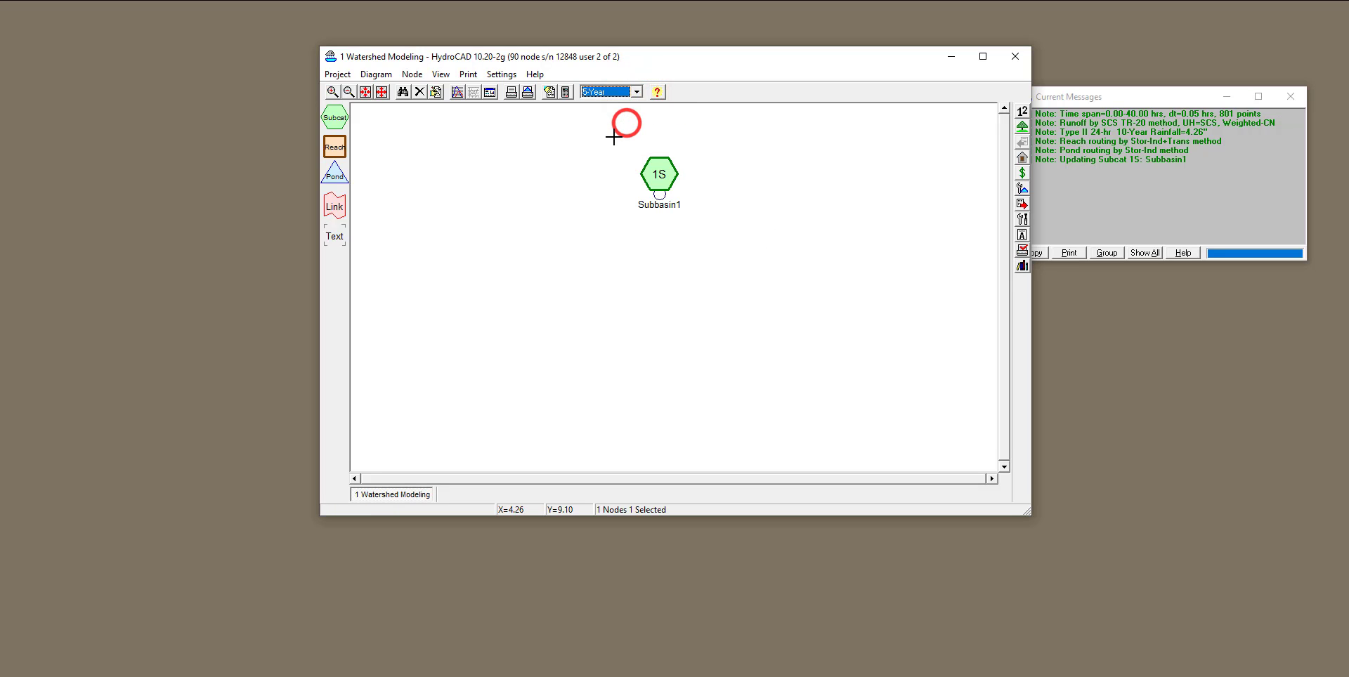
pyautogui.click(594, 61)
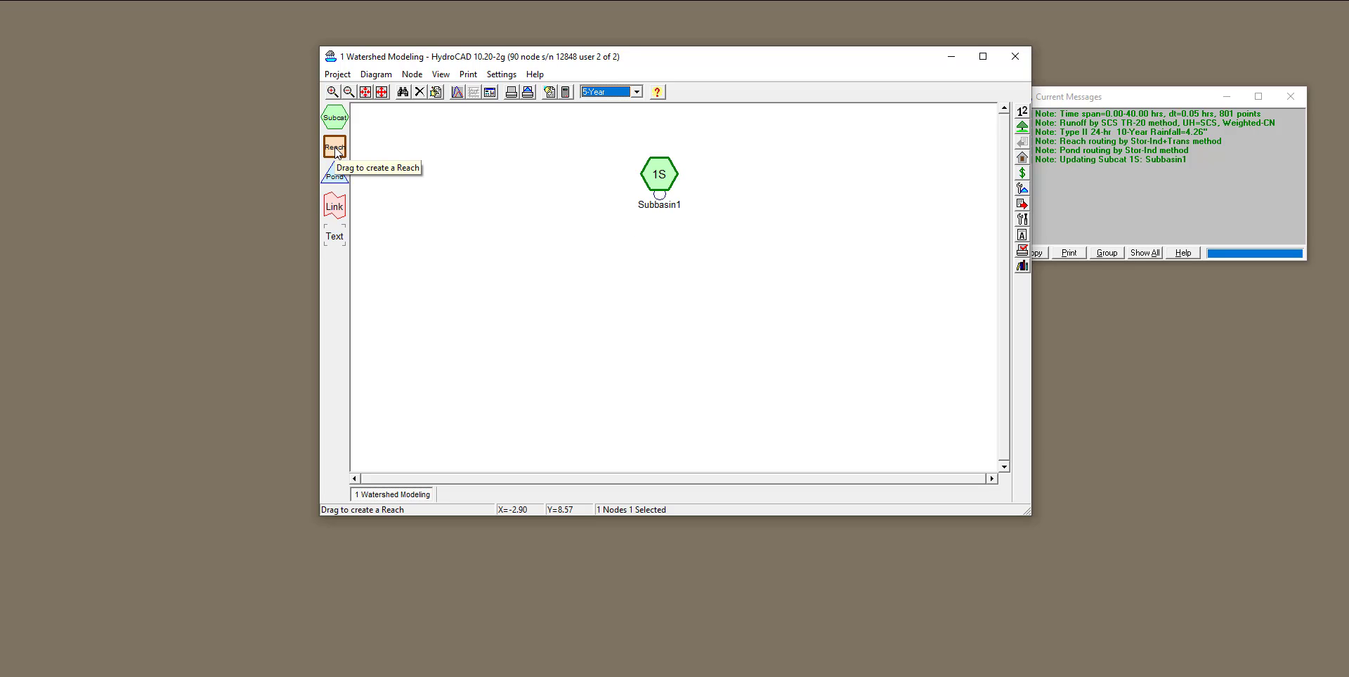
# Add a Reach node directly below Subbasin1 and enter a node name starting with "Open".
pyautogui.moveTo(336, 151); pyautogui.dragTo(665, 284)
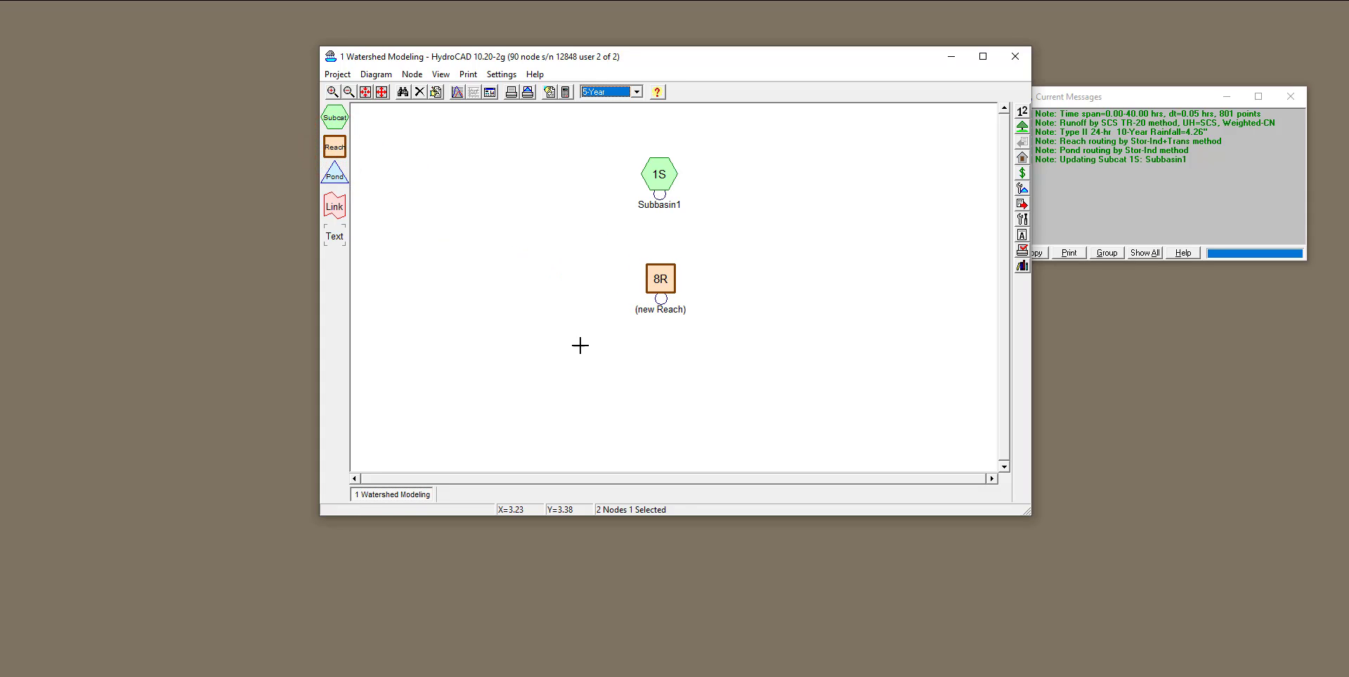
pyautogui.rightClick(661, 279)
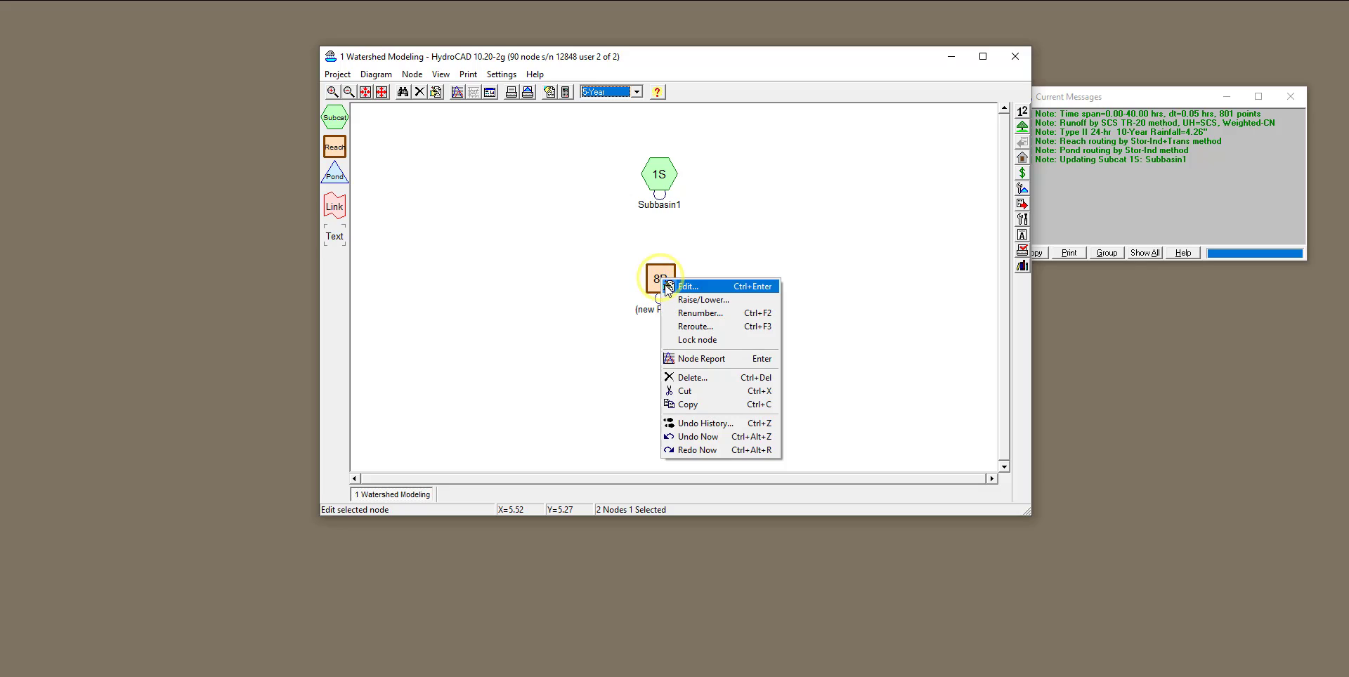
pyautogui.click(688, 287)
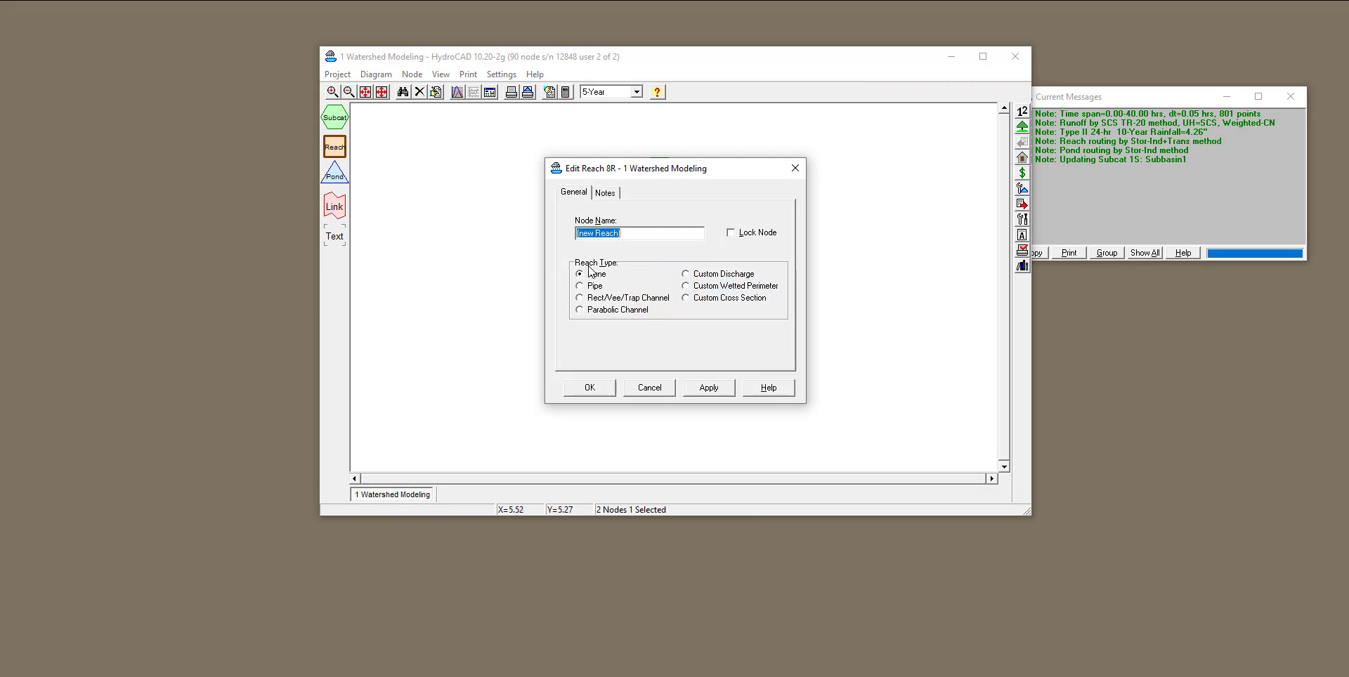
pyautogui.write('Open')
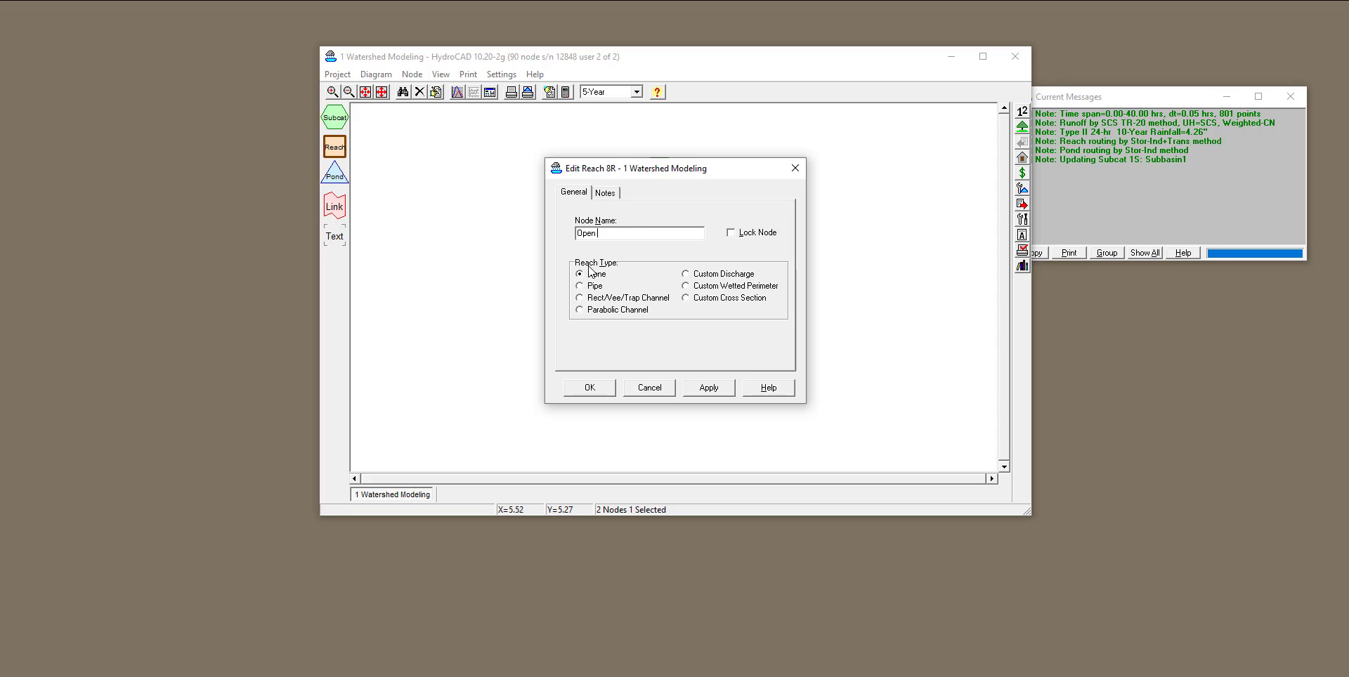
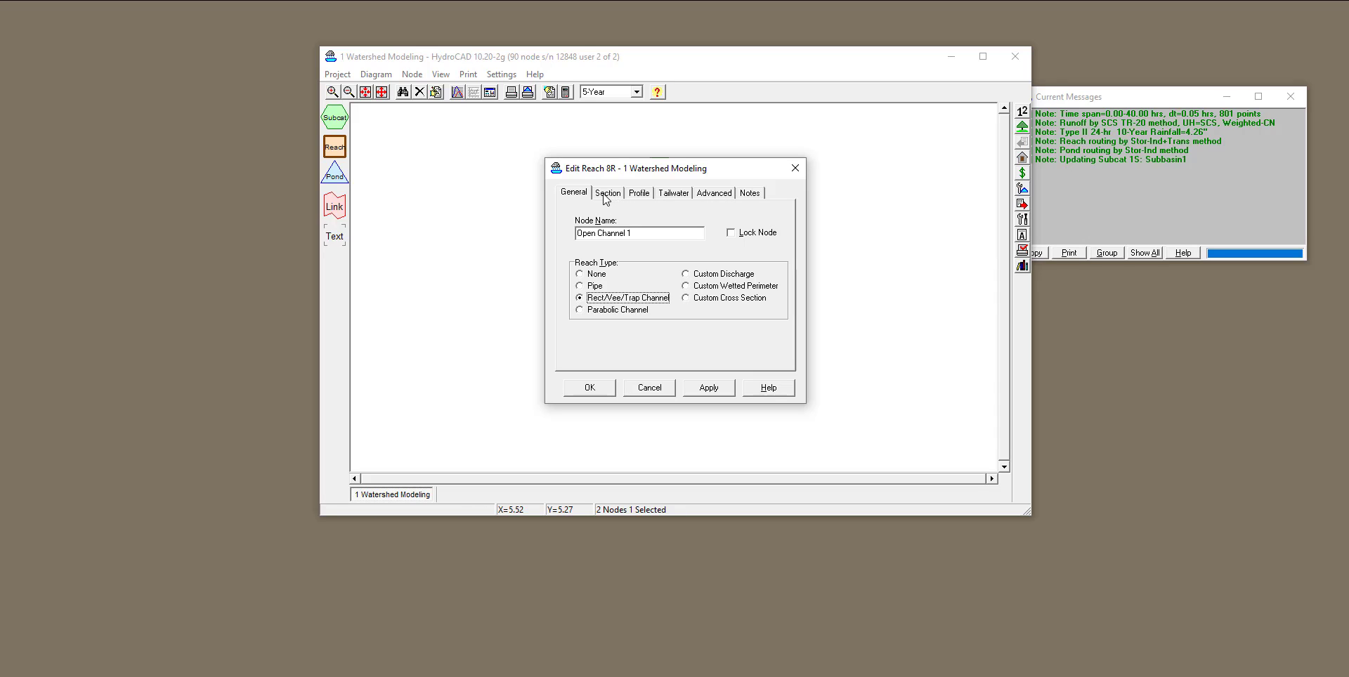
# Set the trapezoidal channel section's bottom width to 1 foot and its channel depth to 1 foot.
pyautogui.click(604, 197)
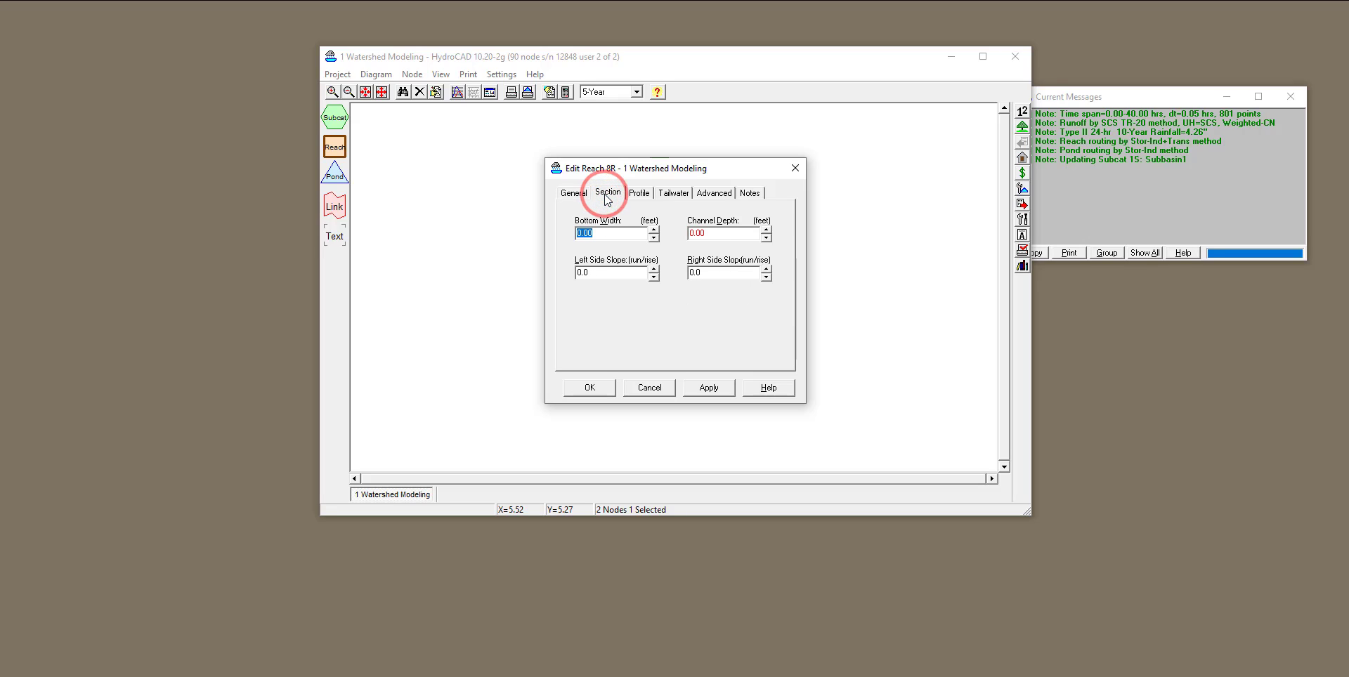
pyautogui.click(601, 233)
pyautogui.doubleClick(603, 234)
pyautogui.write('1')
pyautogui.click(713, 234)
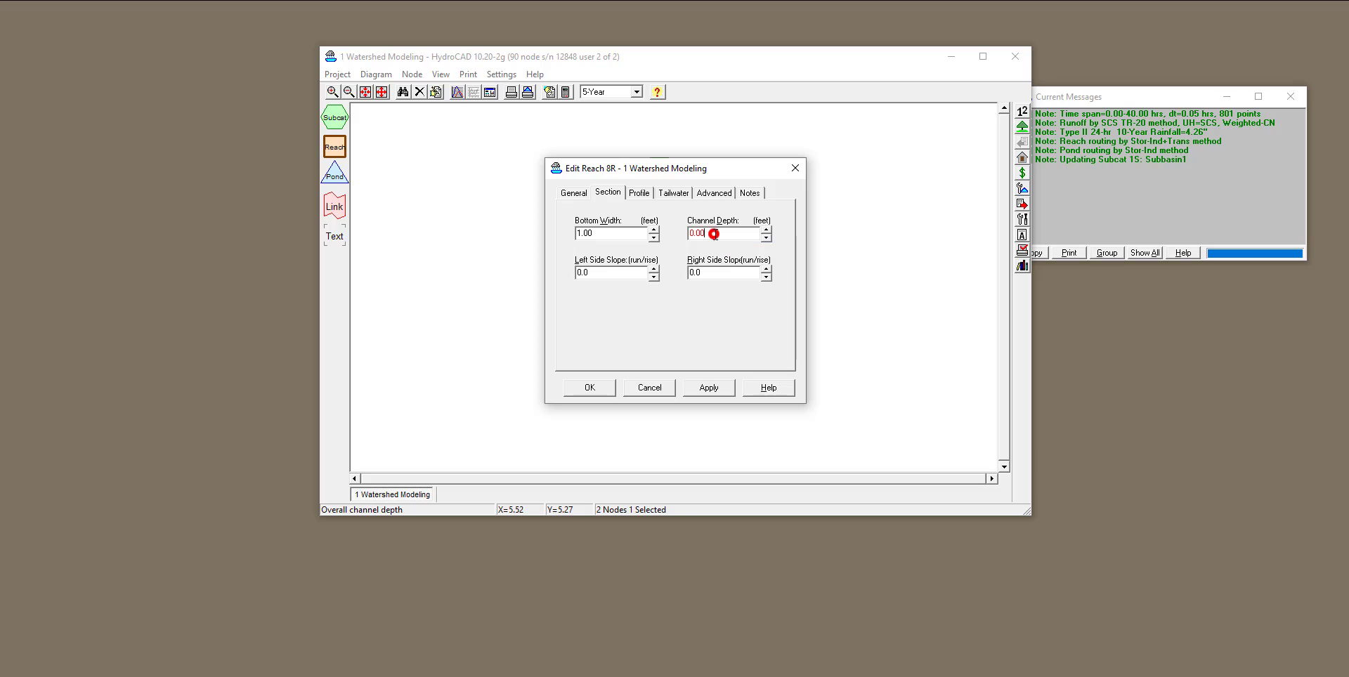
pyautogui.doubleClick(714, 234)
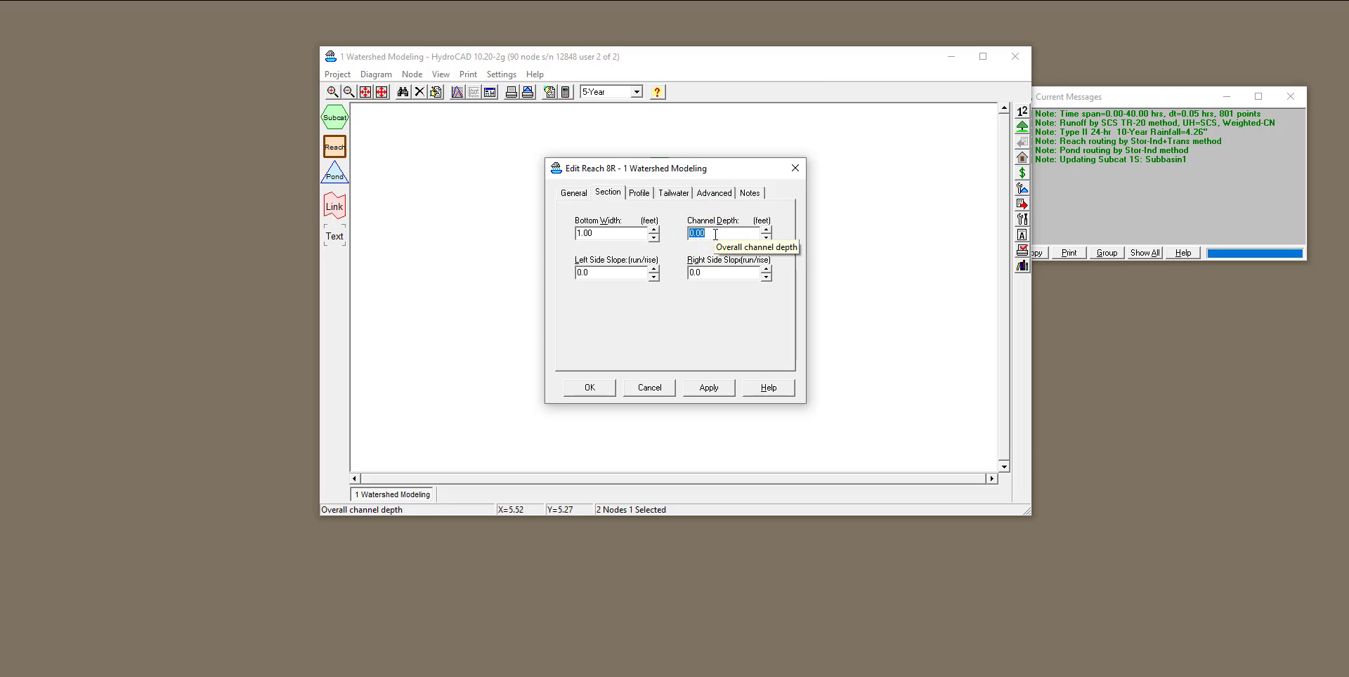
pyautogui.write('1')
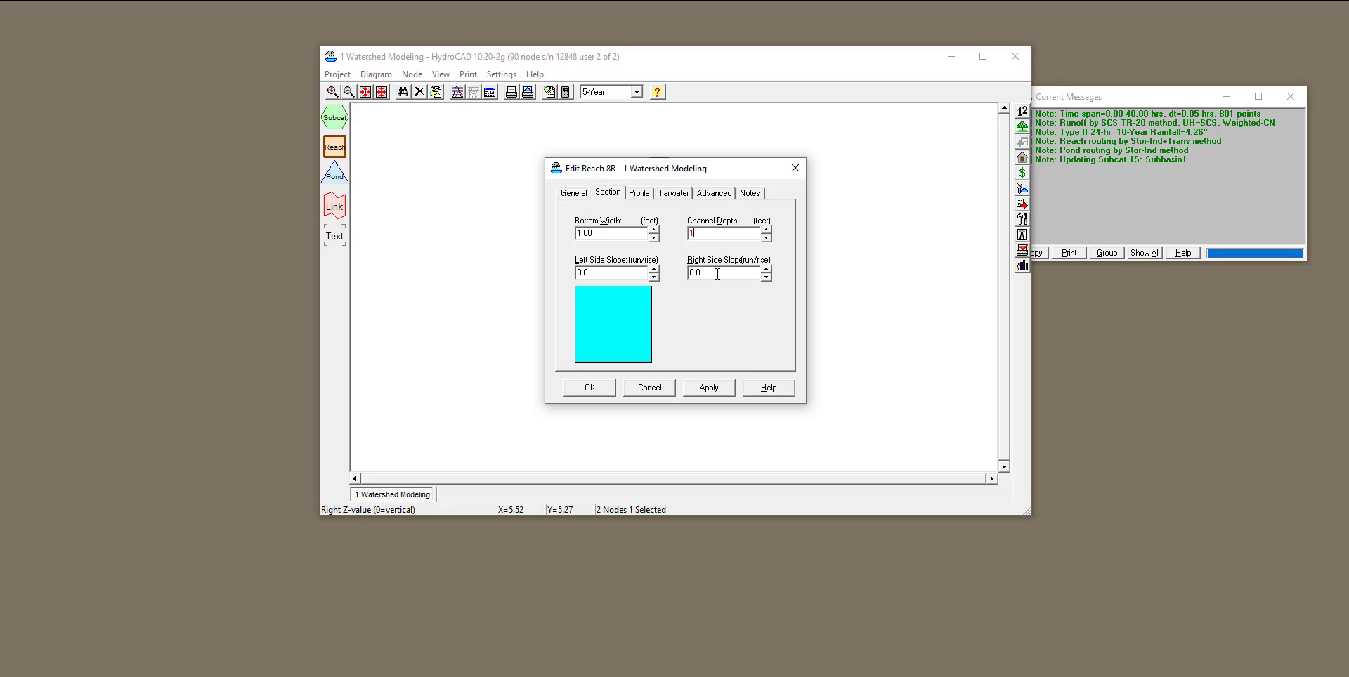
# Set both the left and right side slopes of the channel section to 1 (run/rise).
pyautogui.click(607, 273)
pyautogui.write('1')
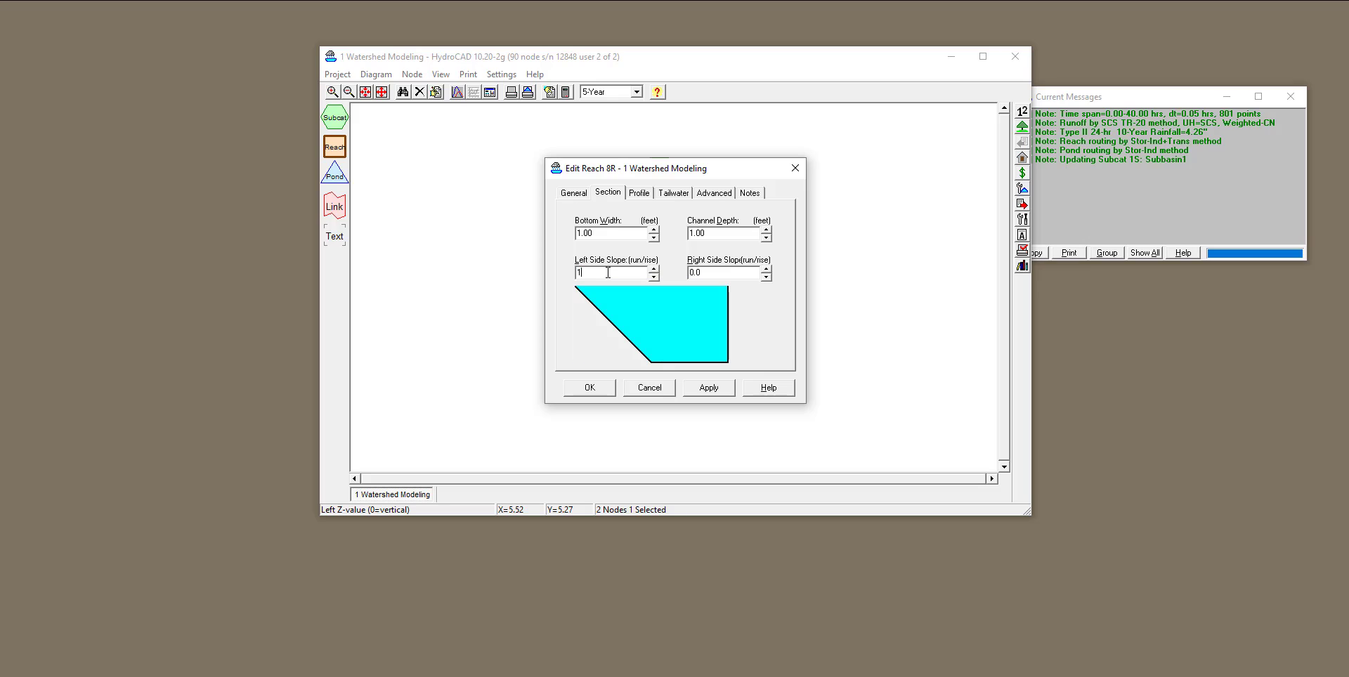
pyautogui.click(735, 275)
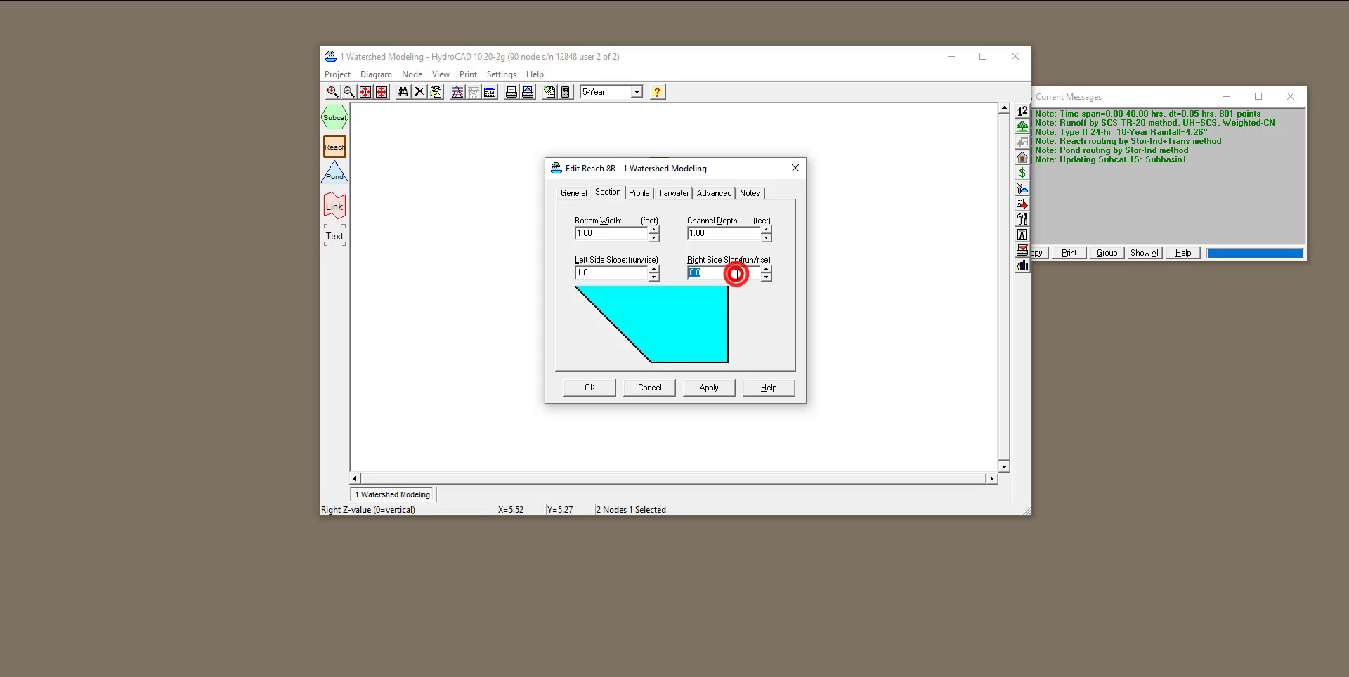
pyautogui.write('1')
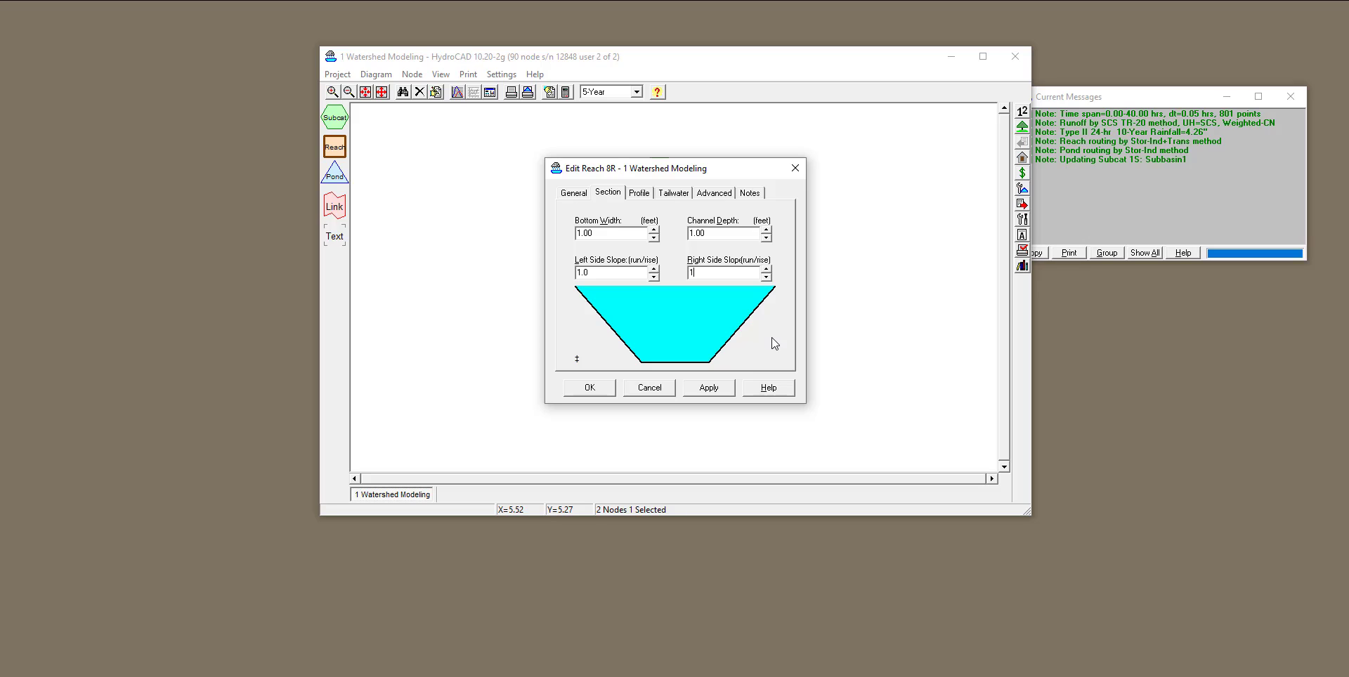
# Set the reach length to 20 feet and look up the typical Manning's value 0.016 for the open channel "Asphalt, rough".
pyautogui.click(639, 195)
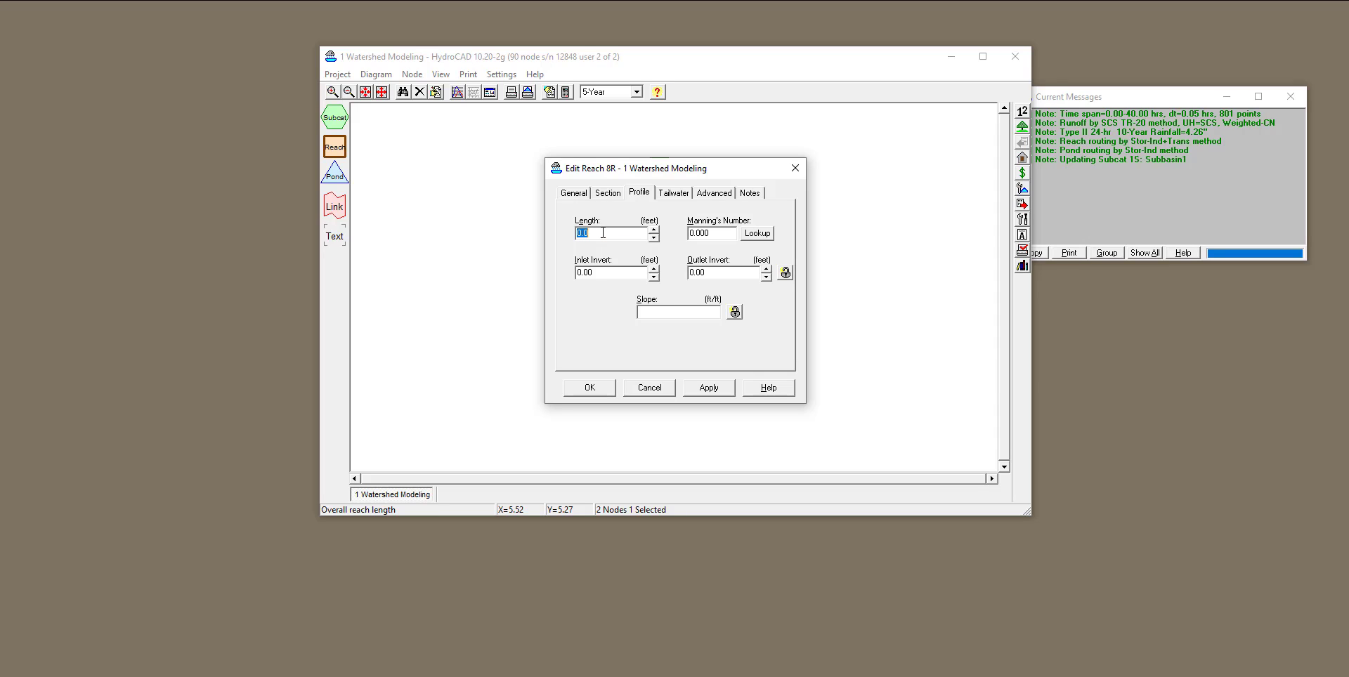
pyautogui.write('20')
pyautogui.click(696, 234)
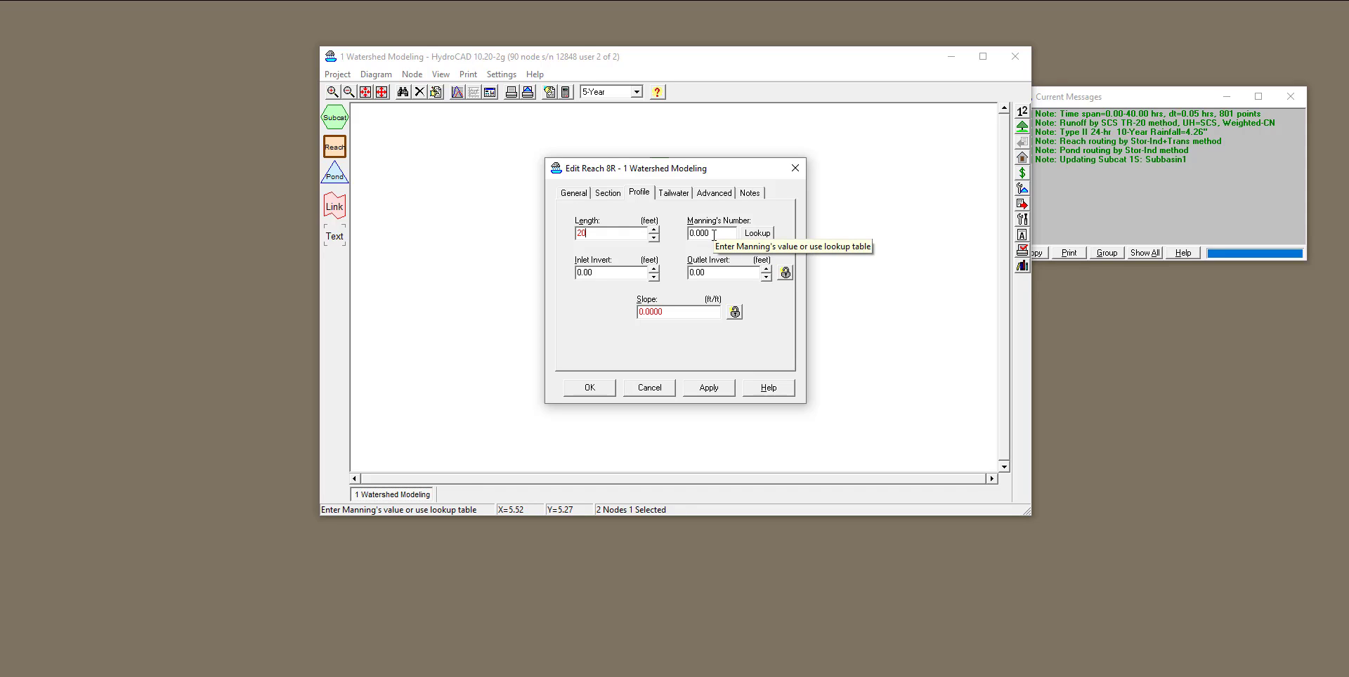
pyautogui.click(756, 235)
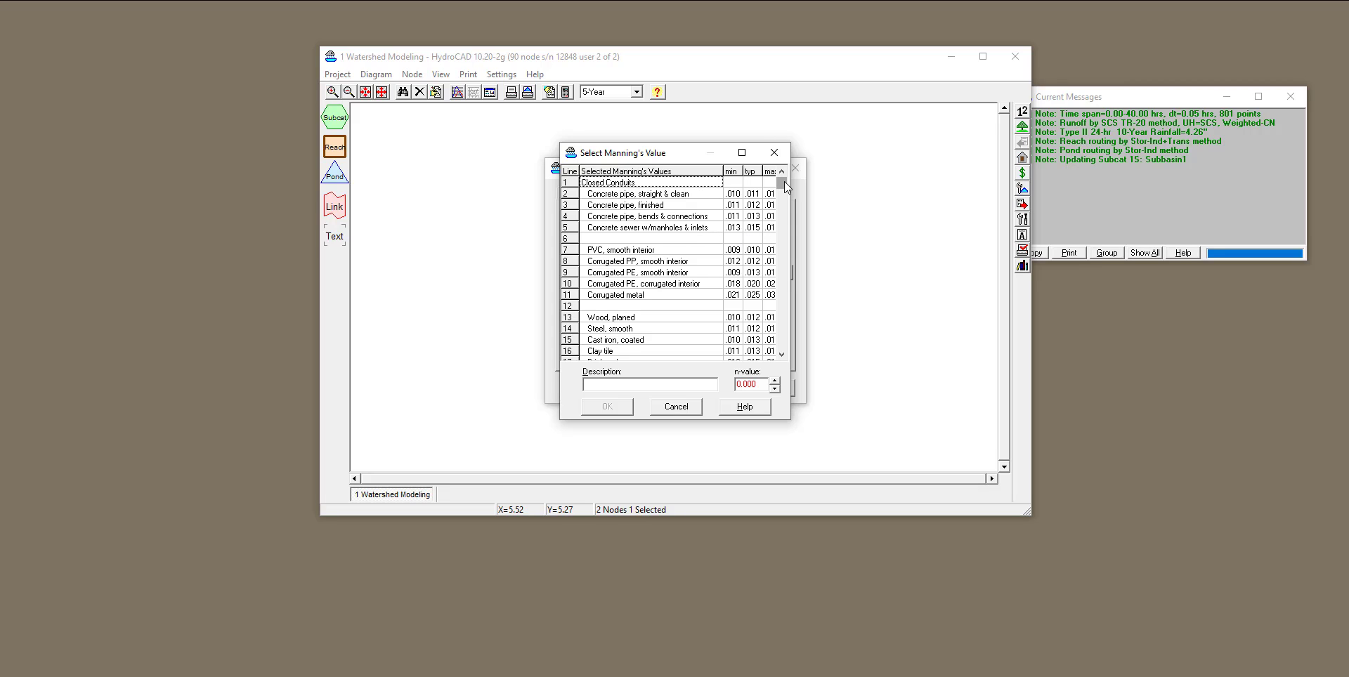
pyautogui.moveTo(781, 181); pyautogui.dragTo(780, 230)
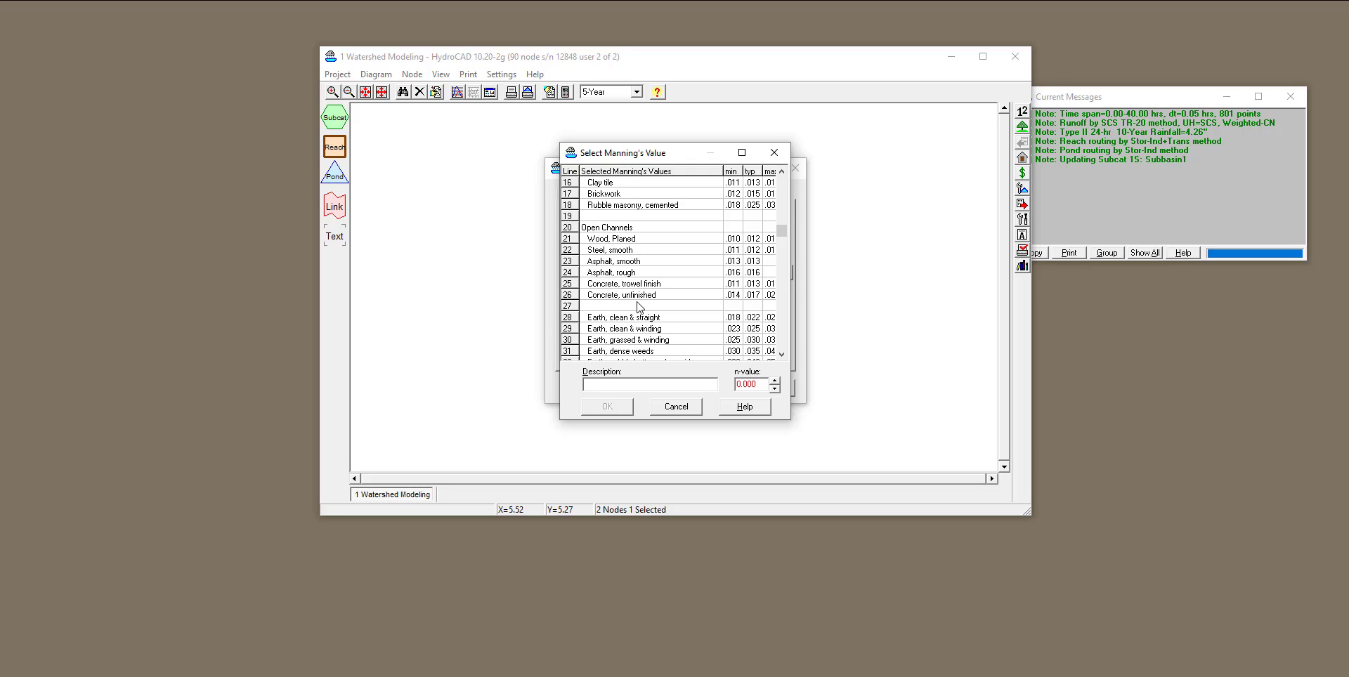
pyautogui.click(756, 276)
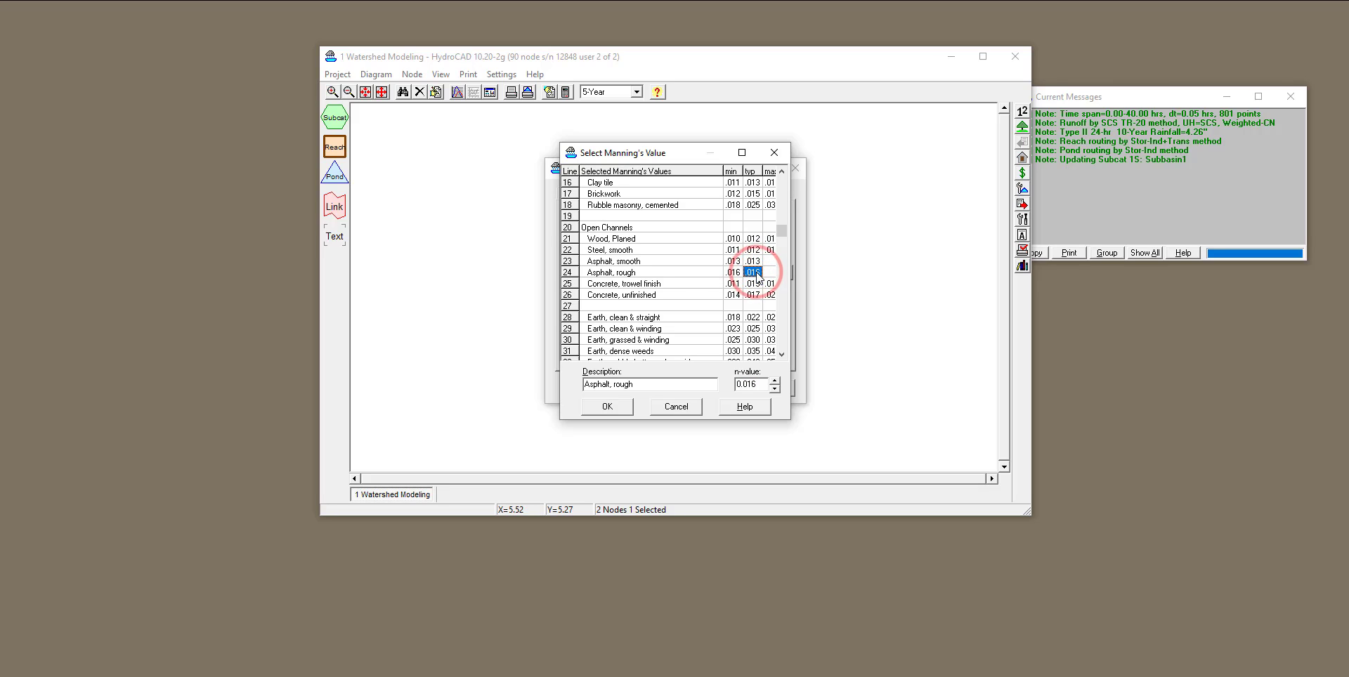
pyautogui.click(608, 407)
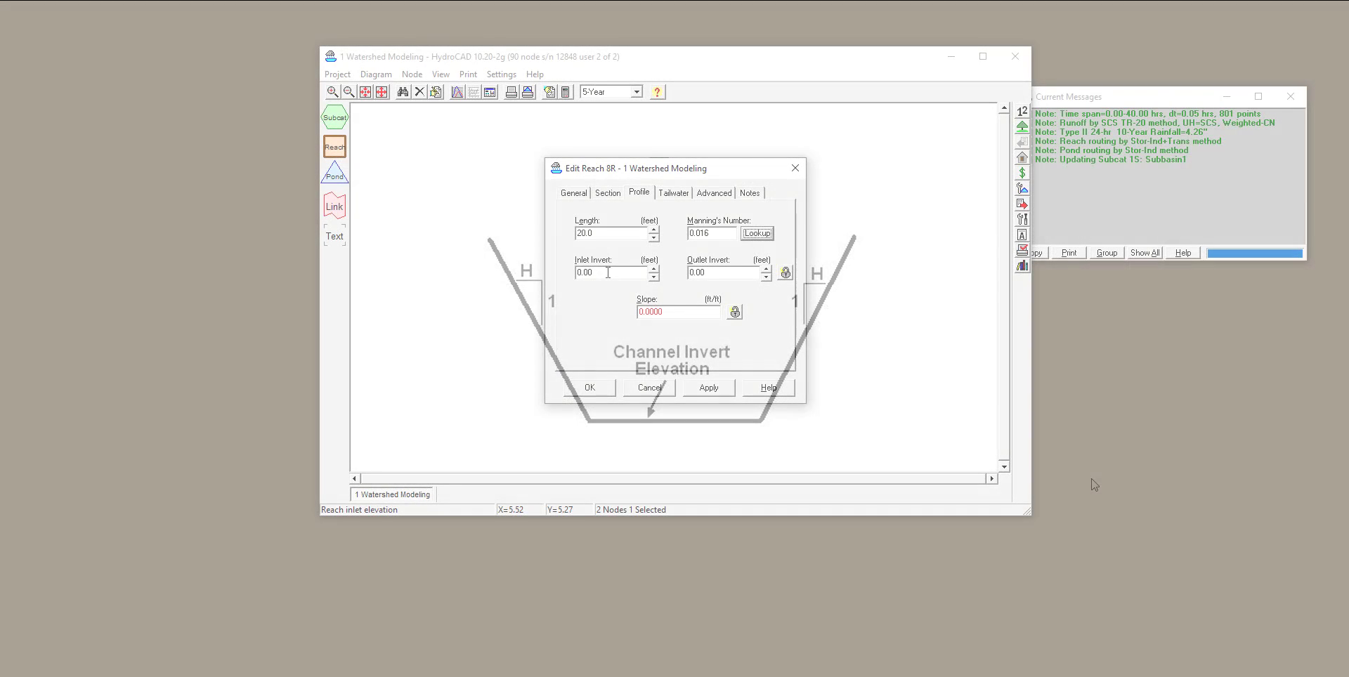
# Set the reach's inlet invert to 900 feet and its outlet invert to 899.5 feet.
pyautogui.doubleClick(592, 271)
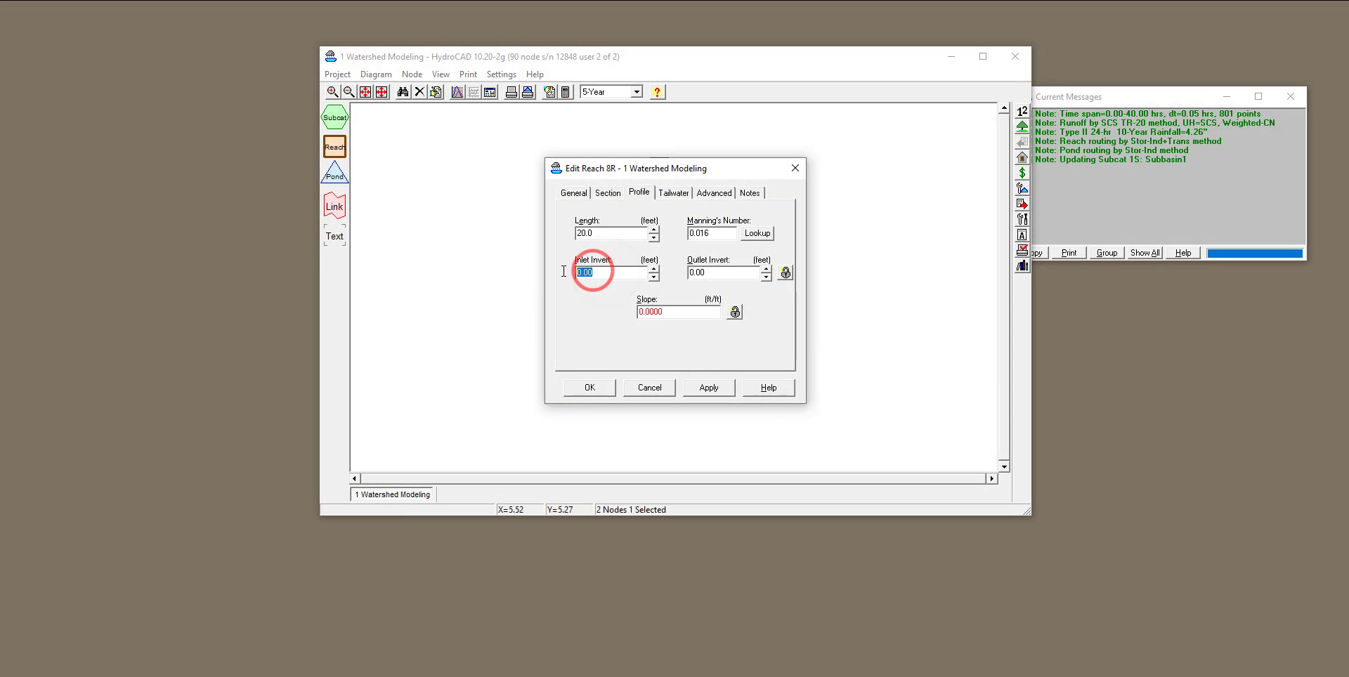
pyautogui.write('900')
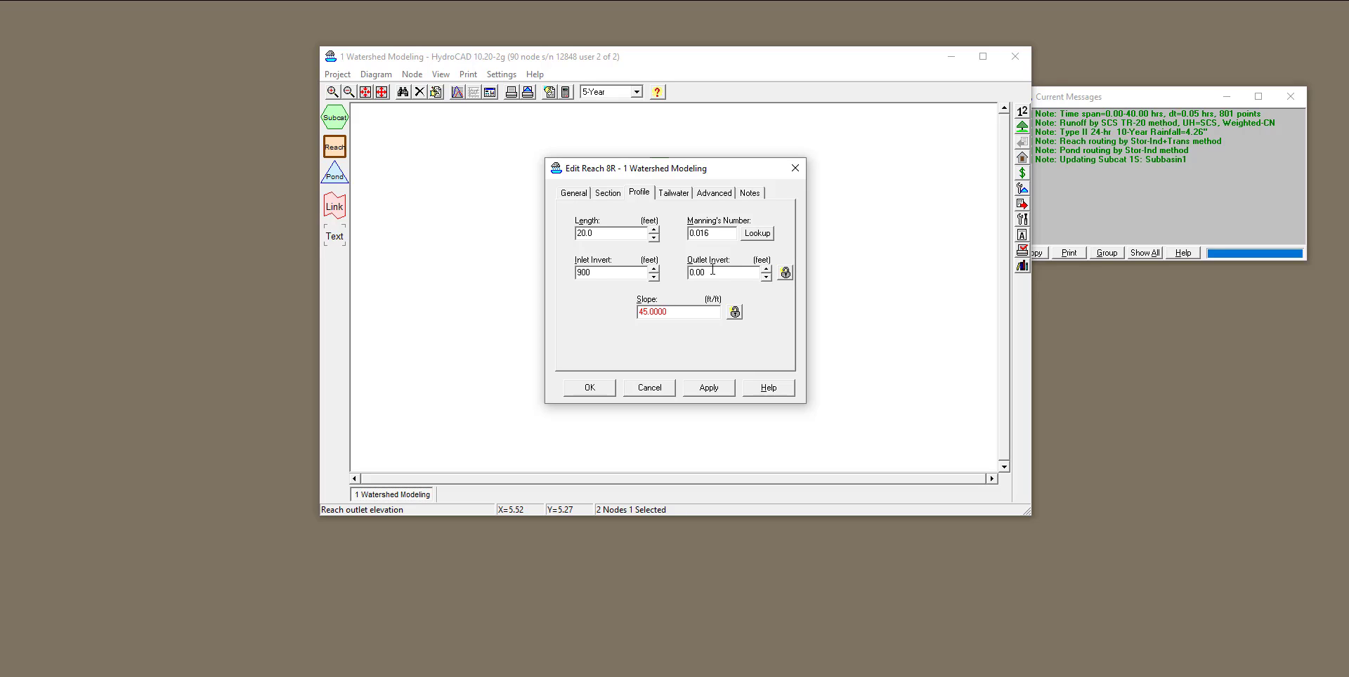
pyautogui.click(713, 270)
pyautogui.click(710, 271)
pyautogui.moveTo(710, 271); pyautogui.dragTo(689, 273)
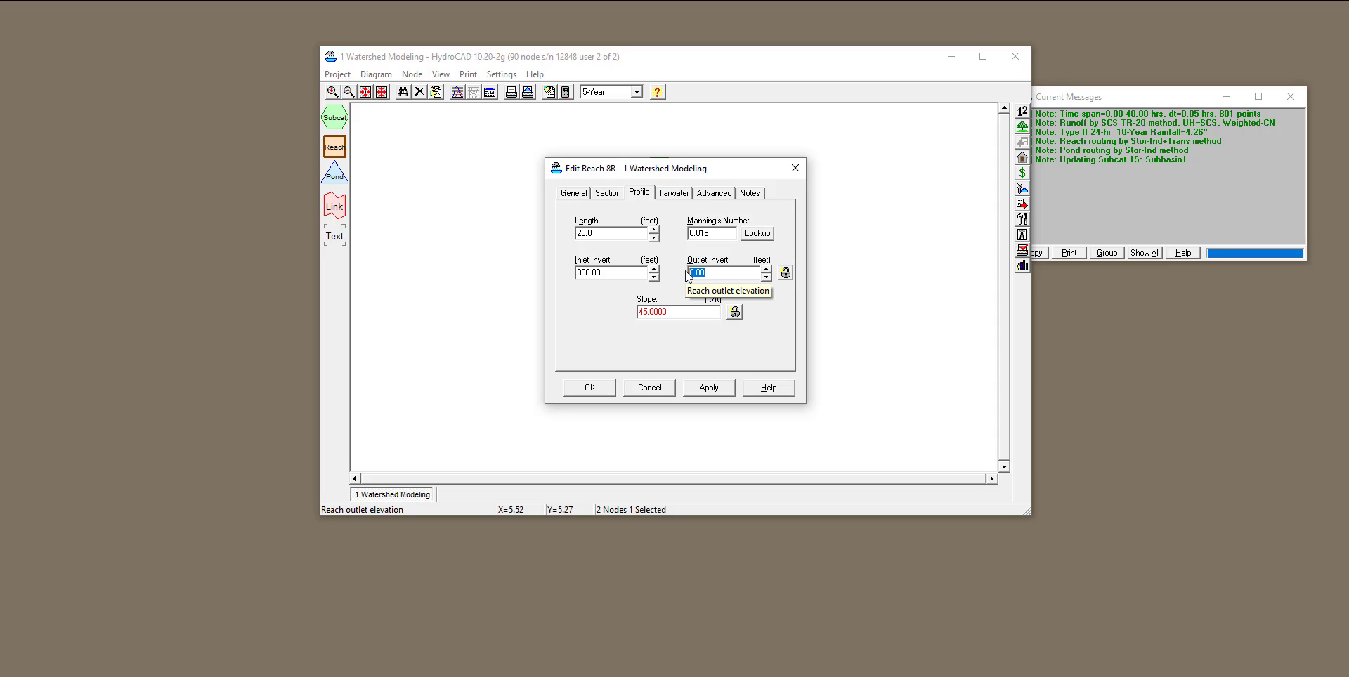
pyautogui.write('899.5')
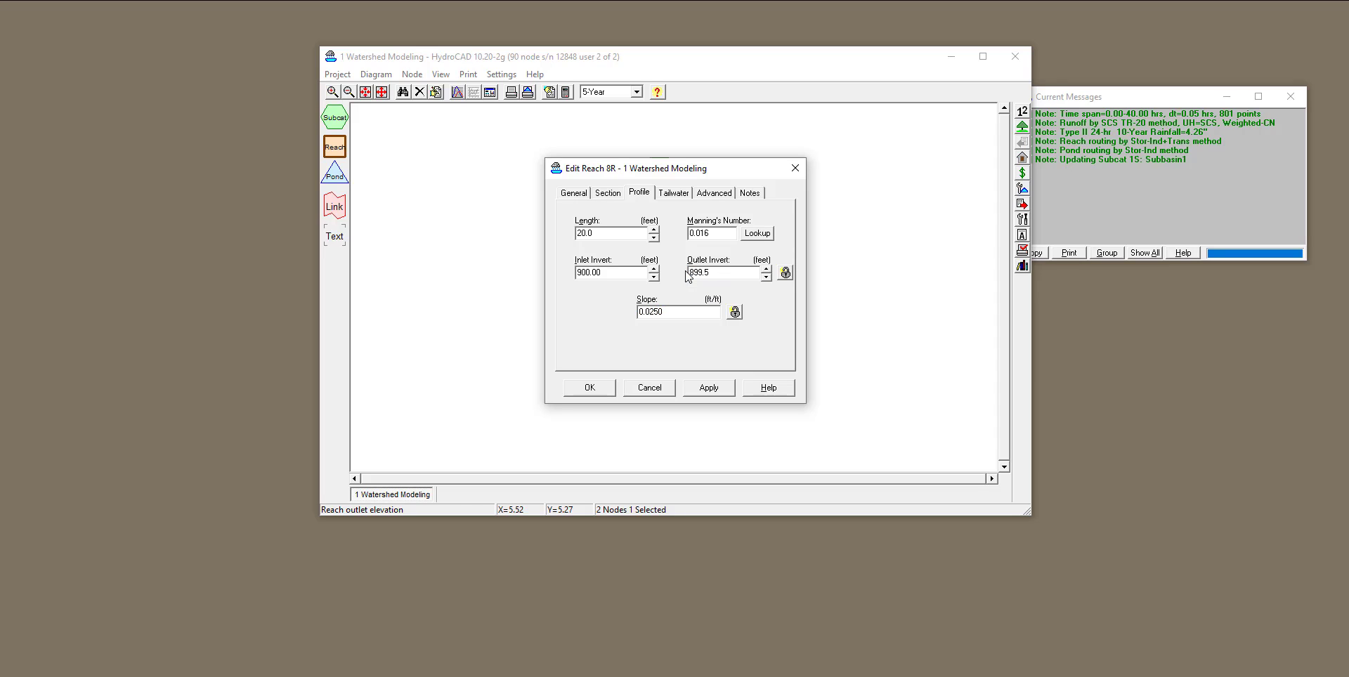
pyautogui.click(602, 340)
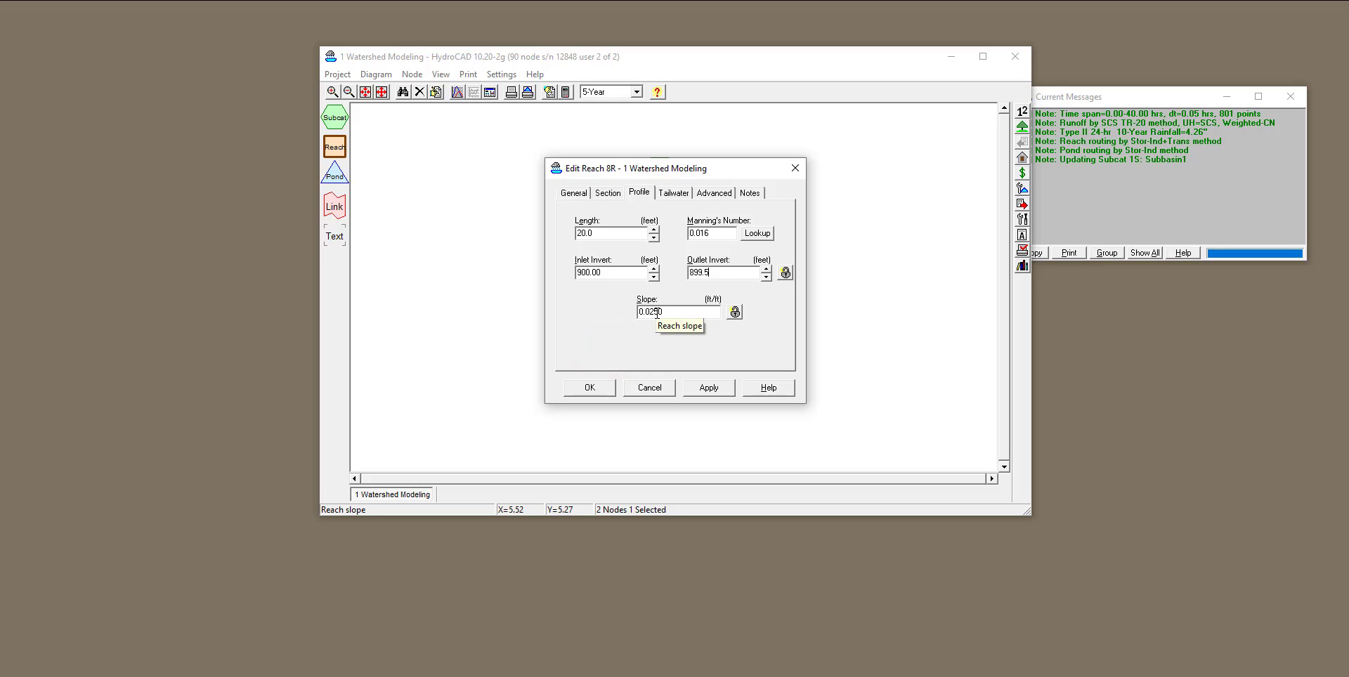
# Review the reach's tailwater, advanced and notes settings, leave them at their defaults, and apply and accept the reach definition.
pyautogui.click(670, 197)
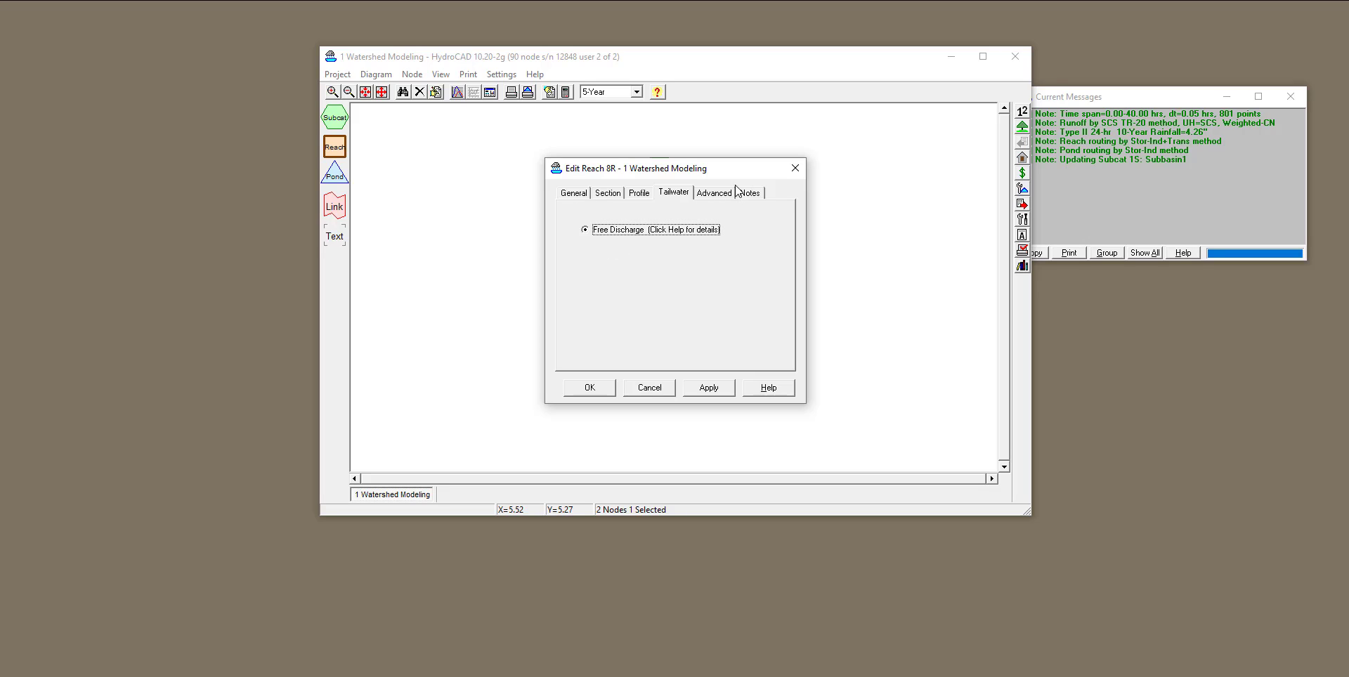
pyautogui.click(715, 193)
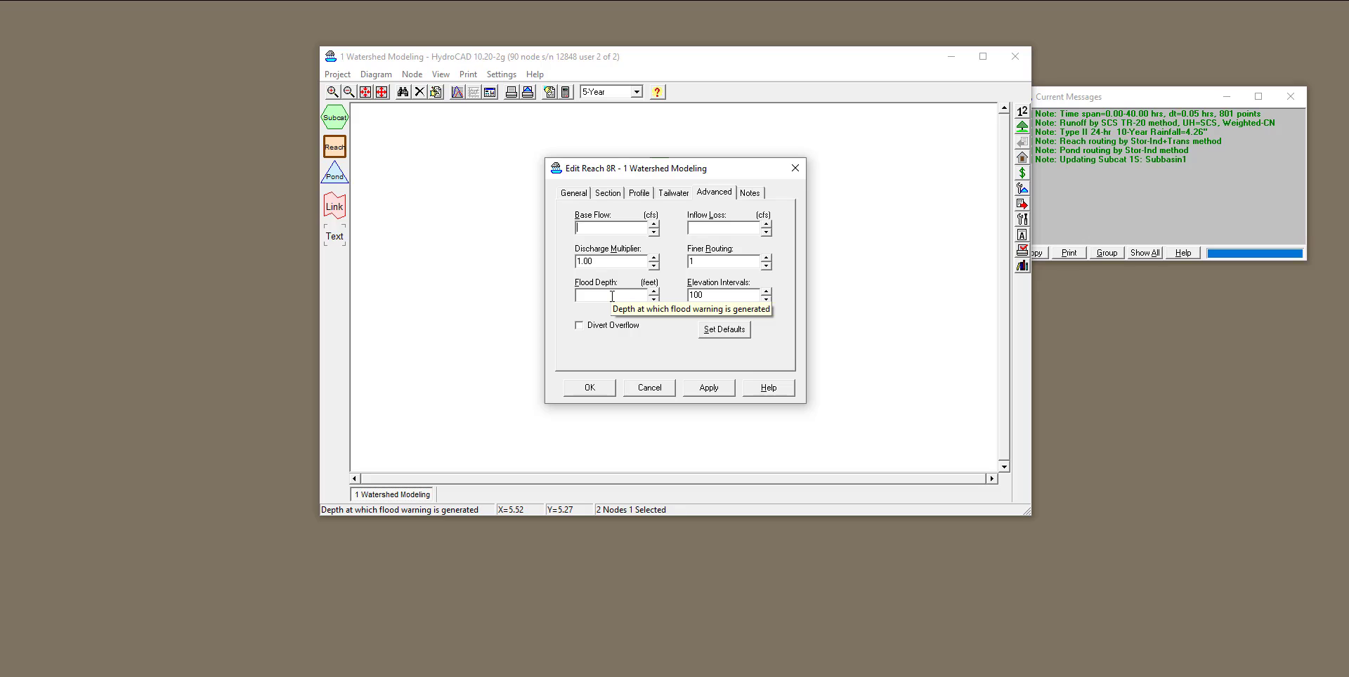
pyautogui.click(1095, 97)
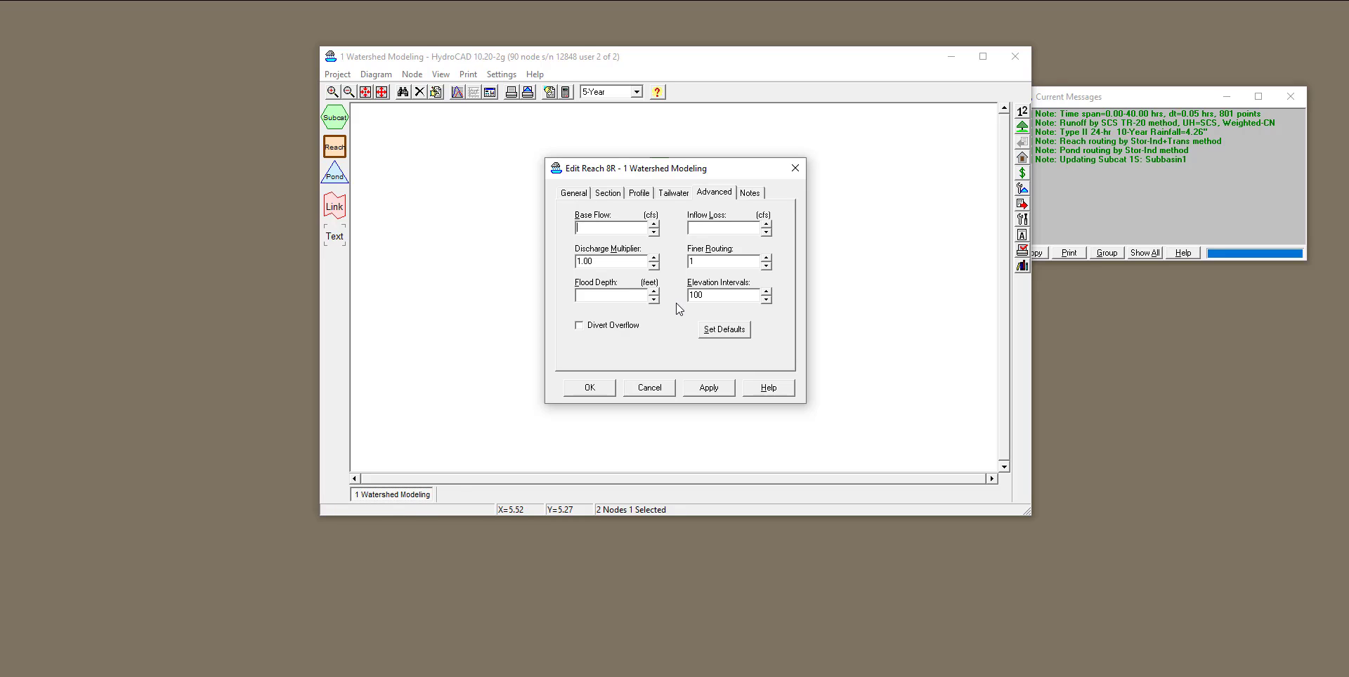
pyautogui.click(750, 192)
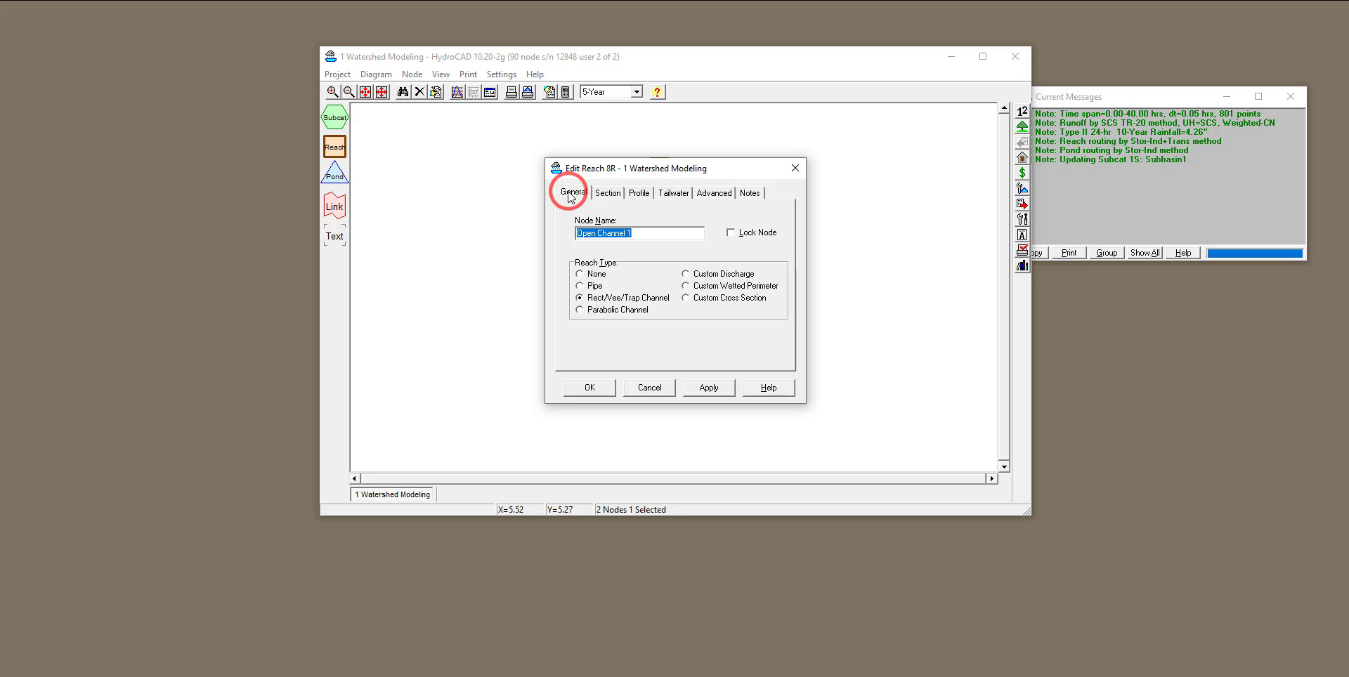
pyautogui.click(711, 388)
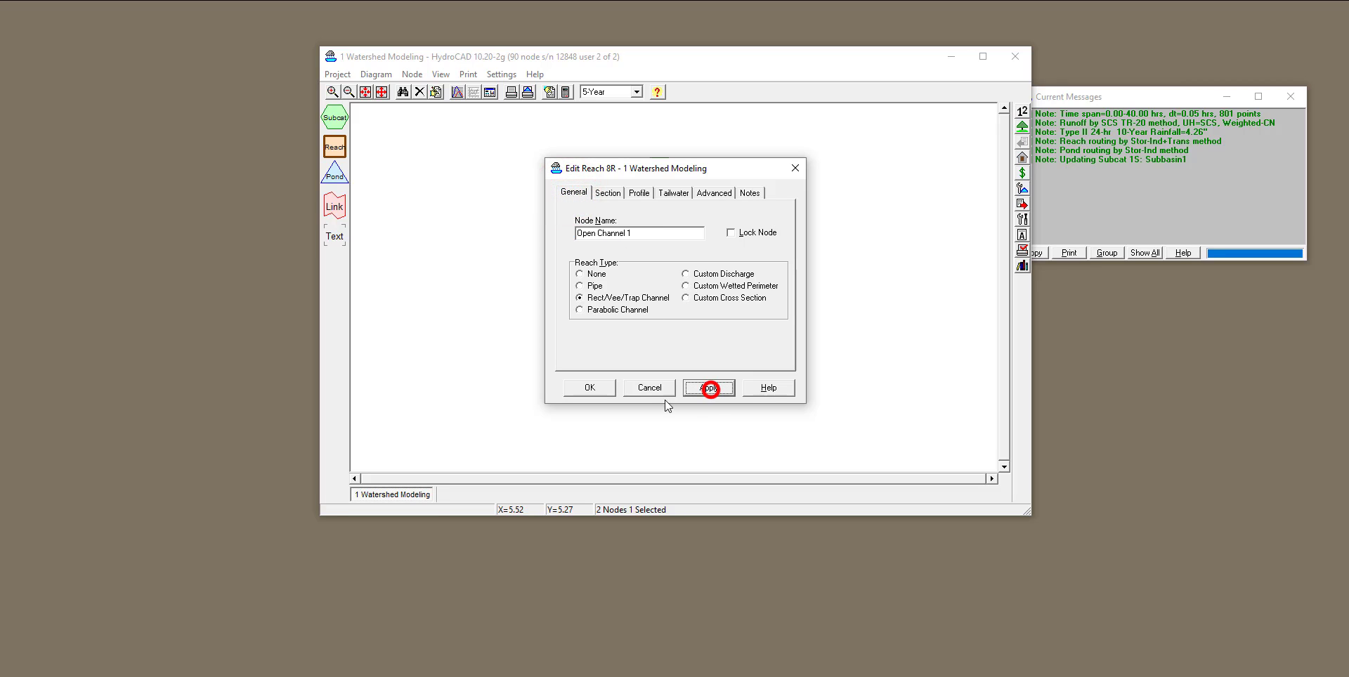
pyautogui.click(580, 391)
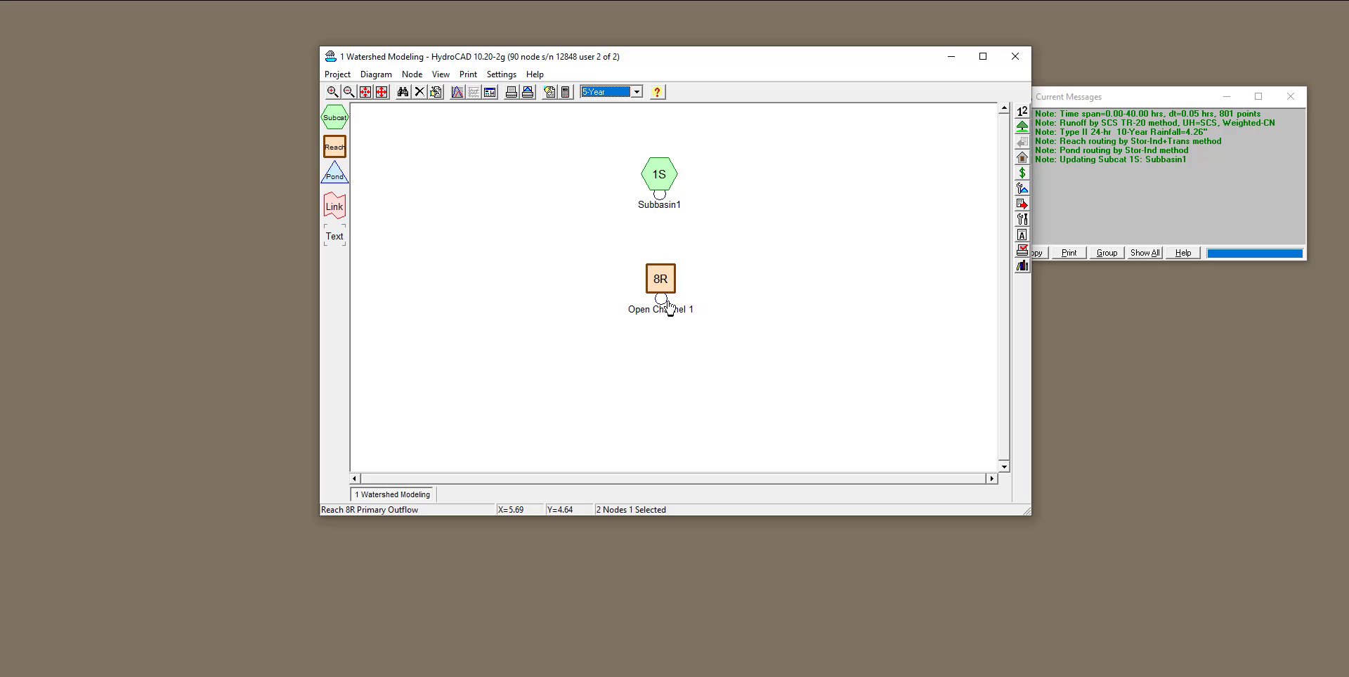
# Examine Subbasin1's runoff hydrograph for the 5-Year event and return to the routing diagram.
pyautogui.doubleClick(665, 178)
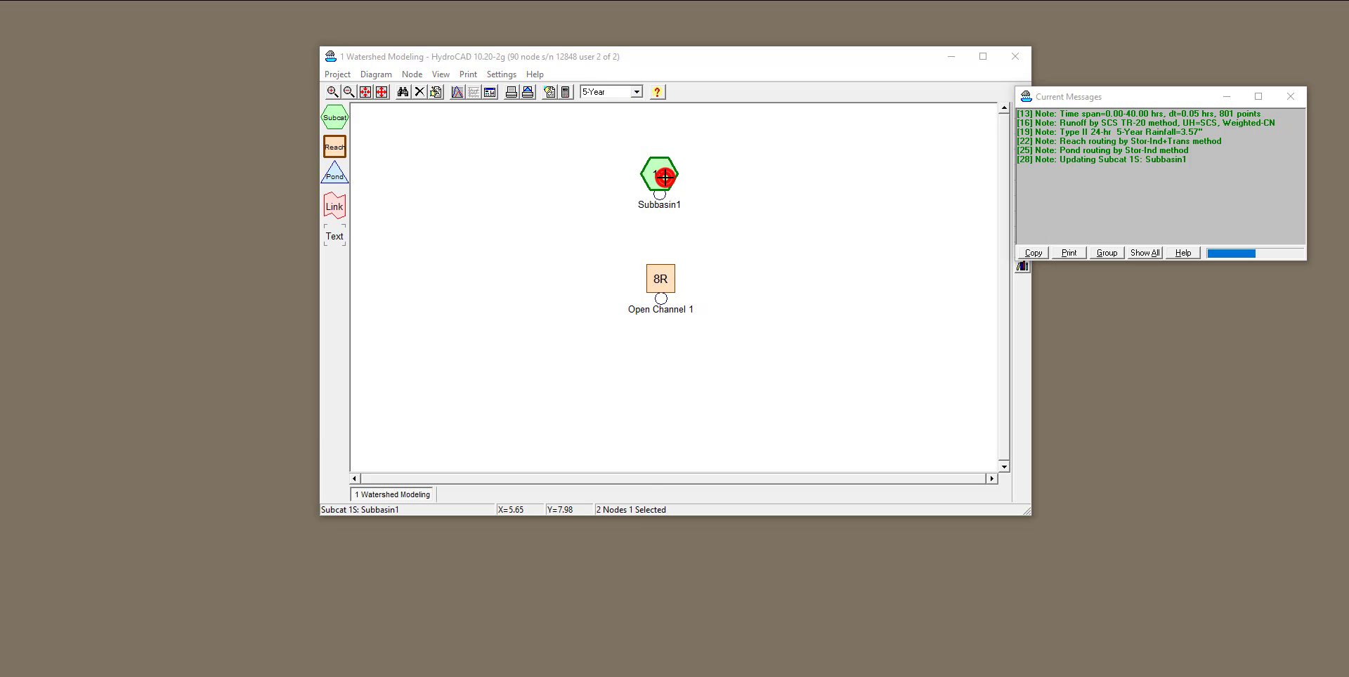
pyautogui.moveTo(444, 98); pyautogui.dragTo(369, 136)
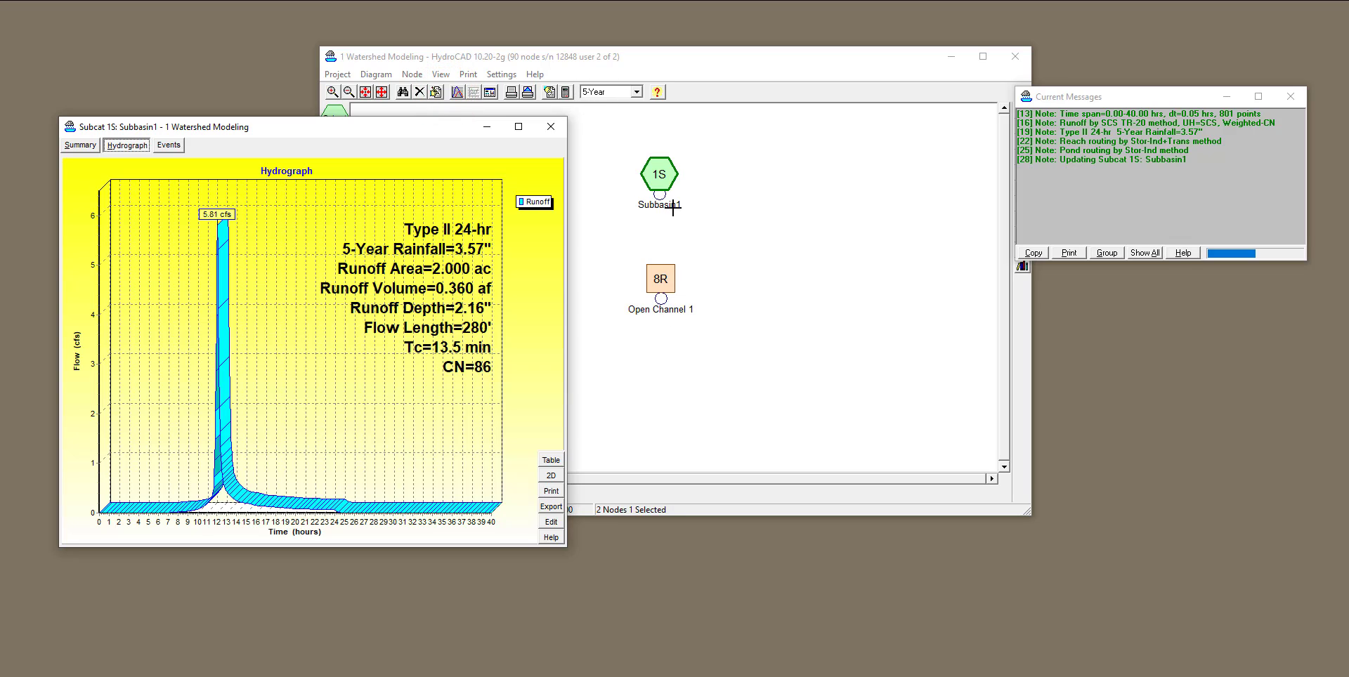
pyautogui.click(552, 130)
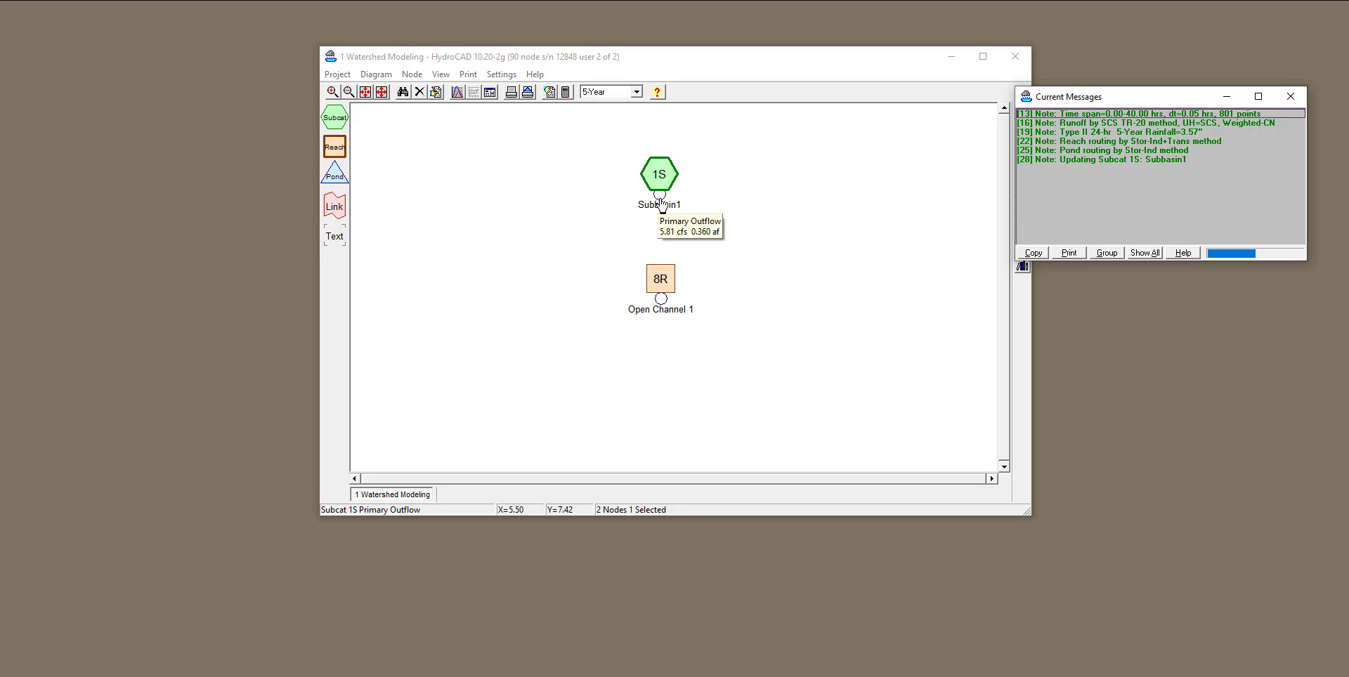
# Route Subbasin1's primary outflow to the Open Channel 1 reach and view the reach's hydrograph beside the diagram.
pyautogui.moveTo(662, 203); pyautogui.dragTo(663, 279)
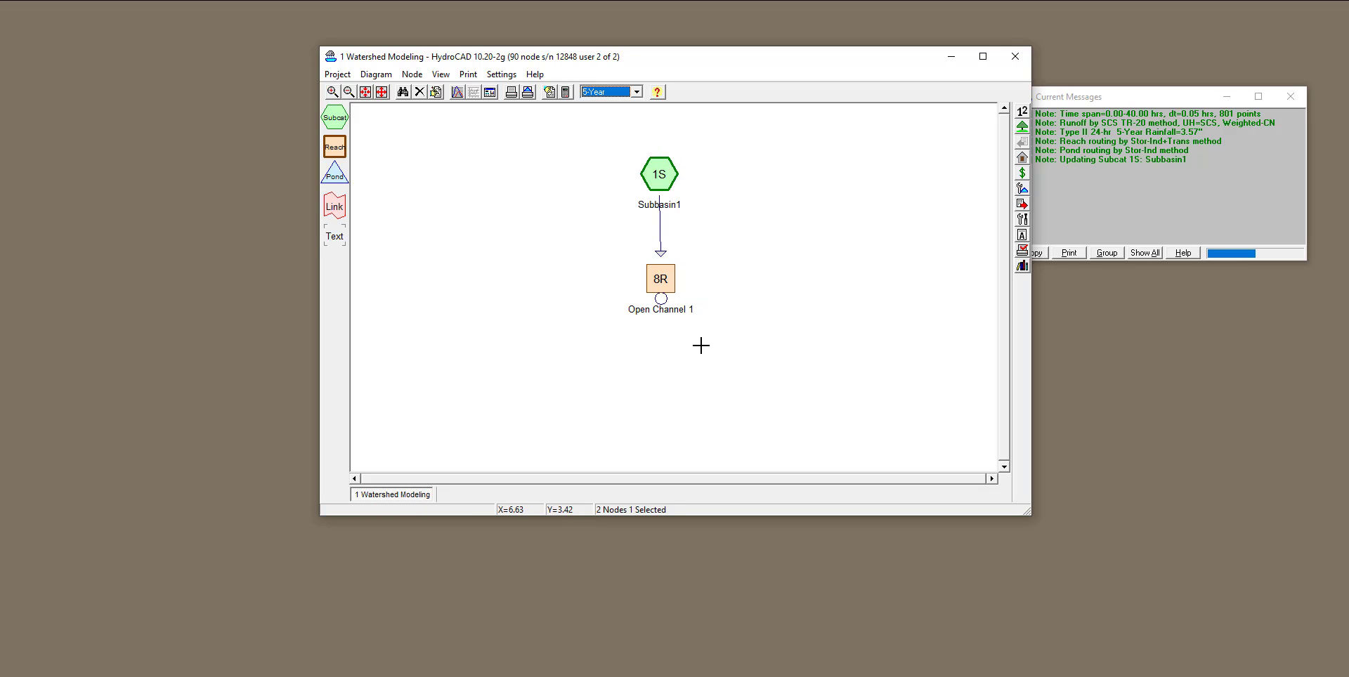
pyautogui.doubleClick(661, 279)
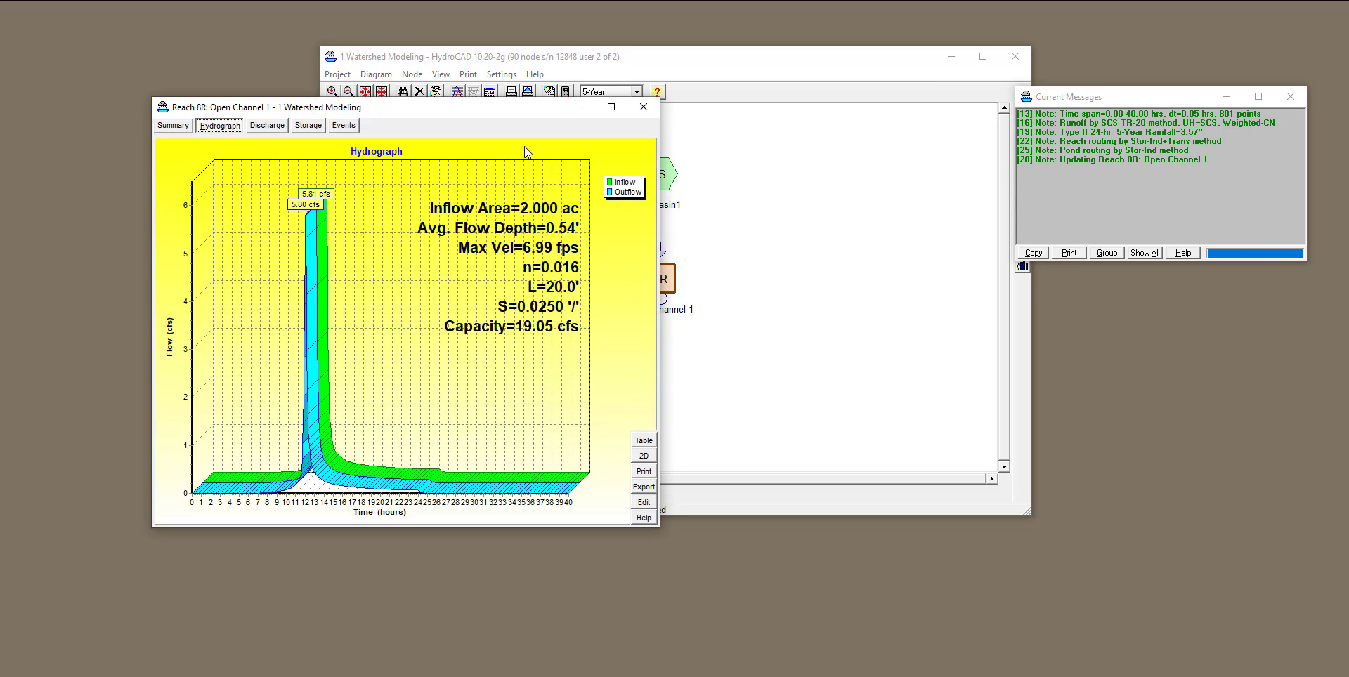
pyautogui.moveTo(503, 115); pyautogui.dragTo(436, 131)
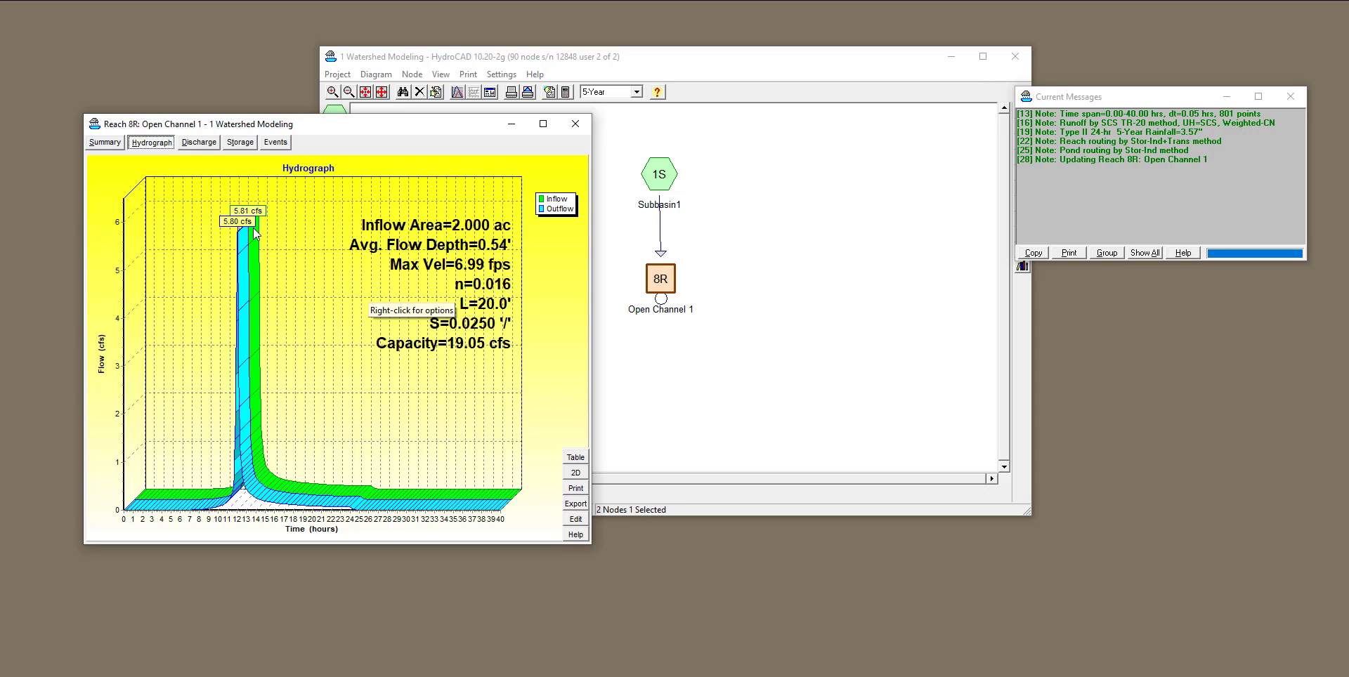
# Examine Open Channel 1's summary report and read the help topics on its geometry summary and reach velocity.
pyautogui.click(107, 142)
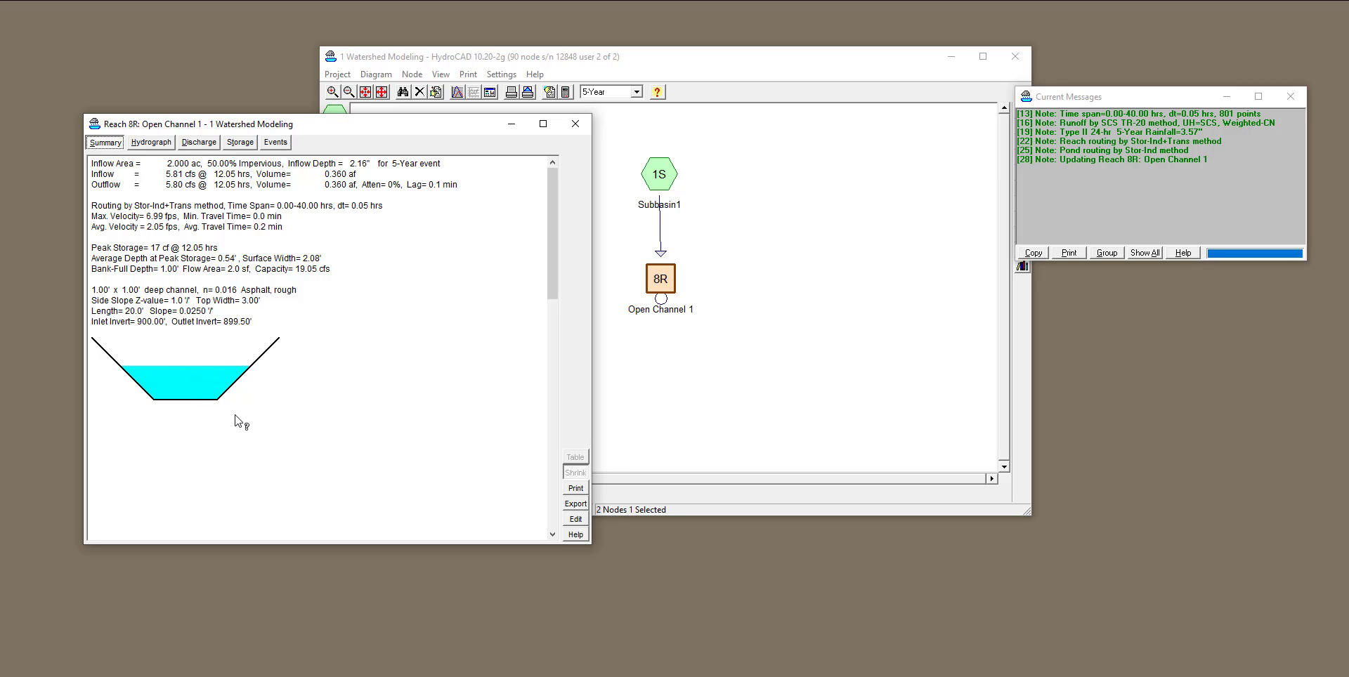
pyautogui.click(204, 378)
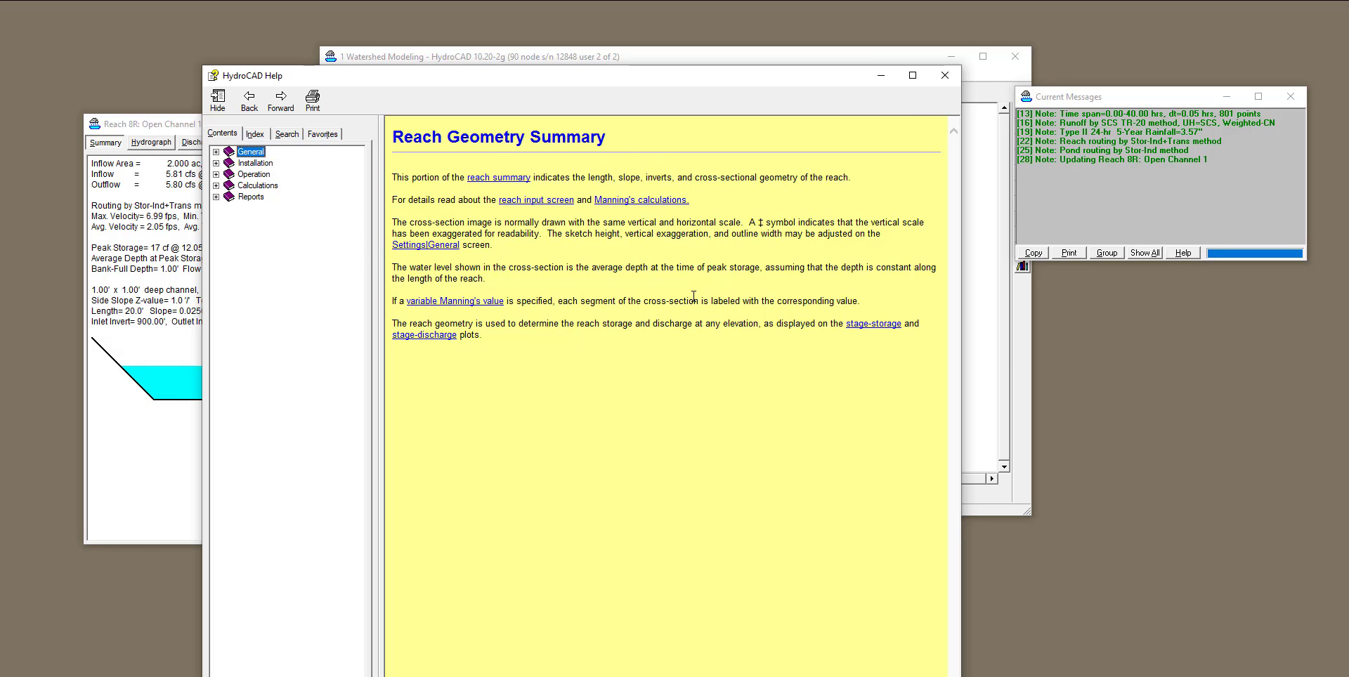
pyautogui.click(947, 75)
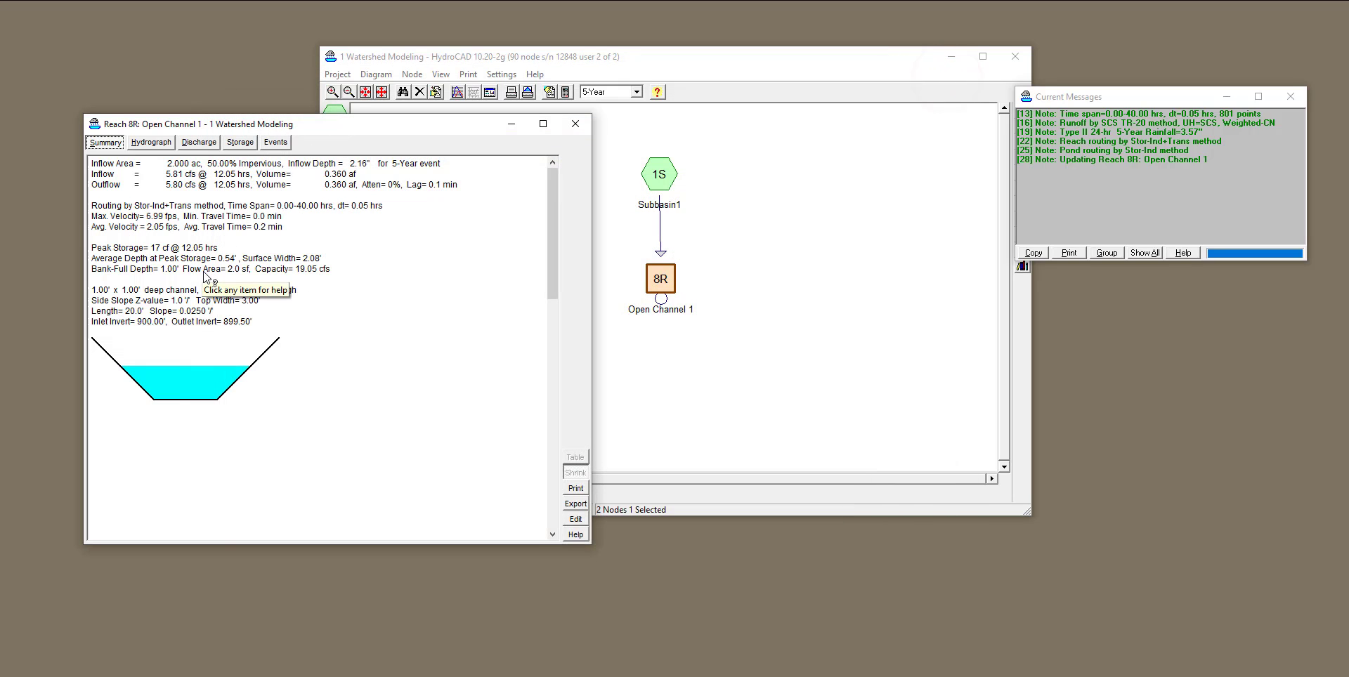
pyautogui.click(126, 227)
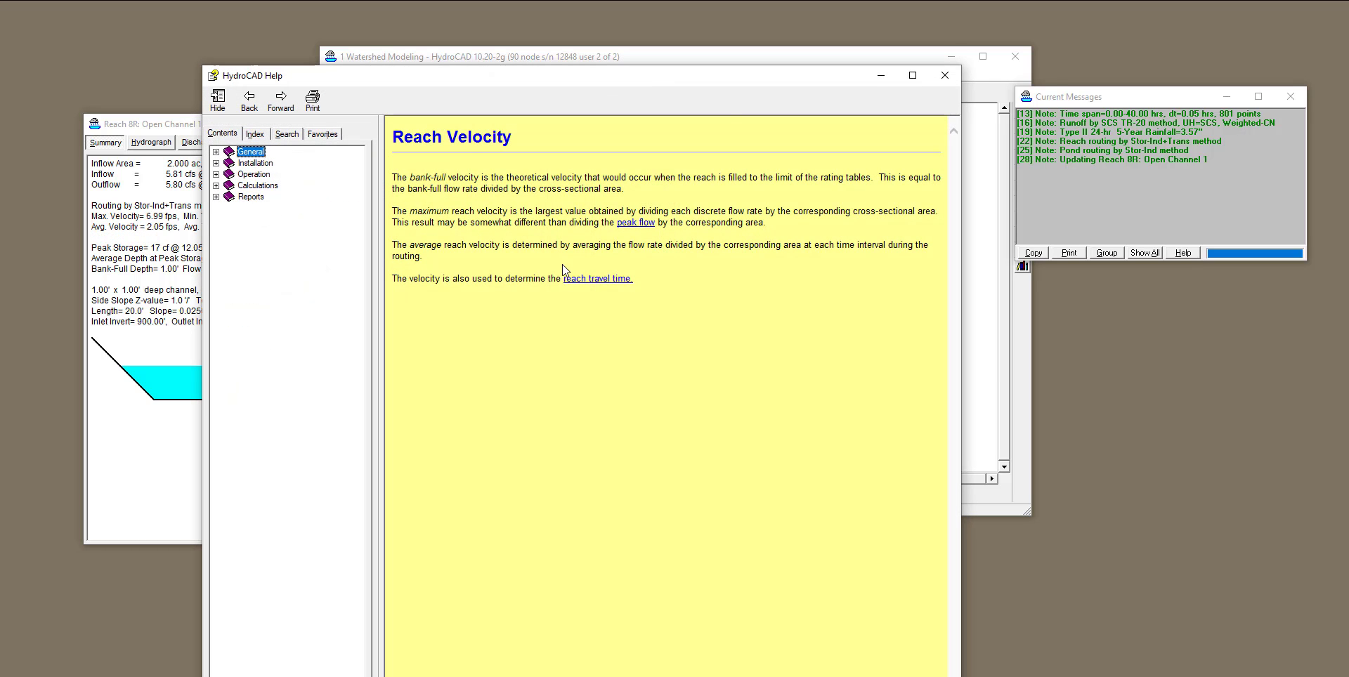
# Compare Open Channel 1's summary and hydrograph for the 10-Year event with its 5-Year summary, leaving the 5-Year event active.
pyautogui.click(945, 74)
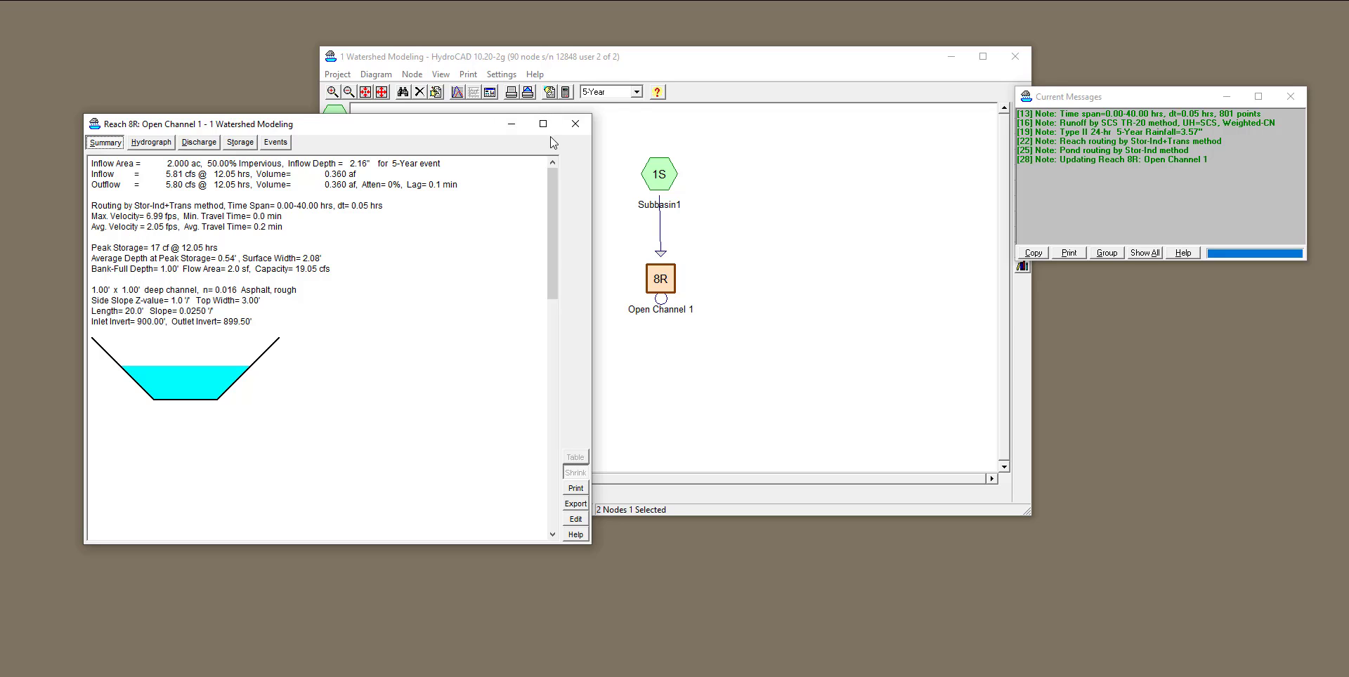
pyautogui.click(636, 92)
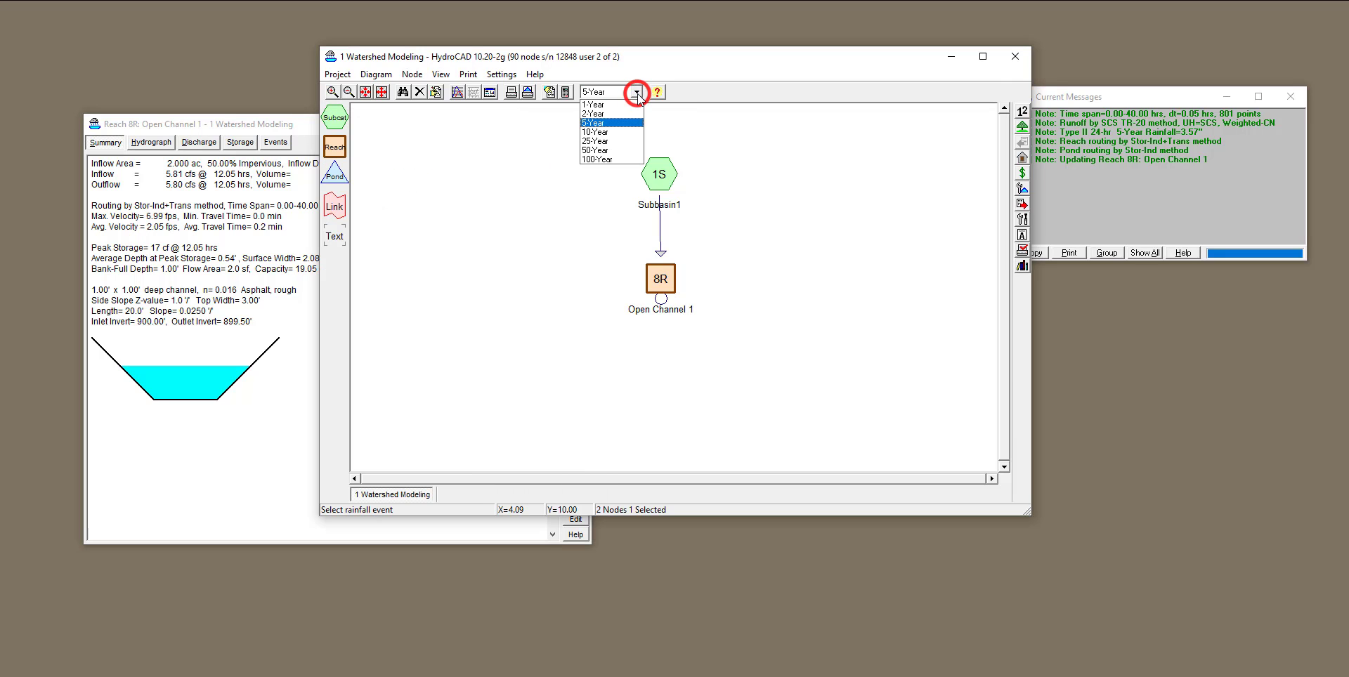
pyautogui.click(632, 132)
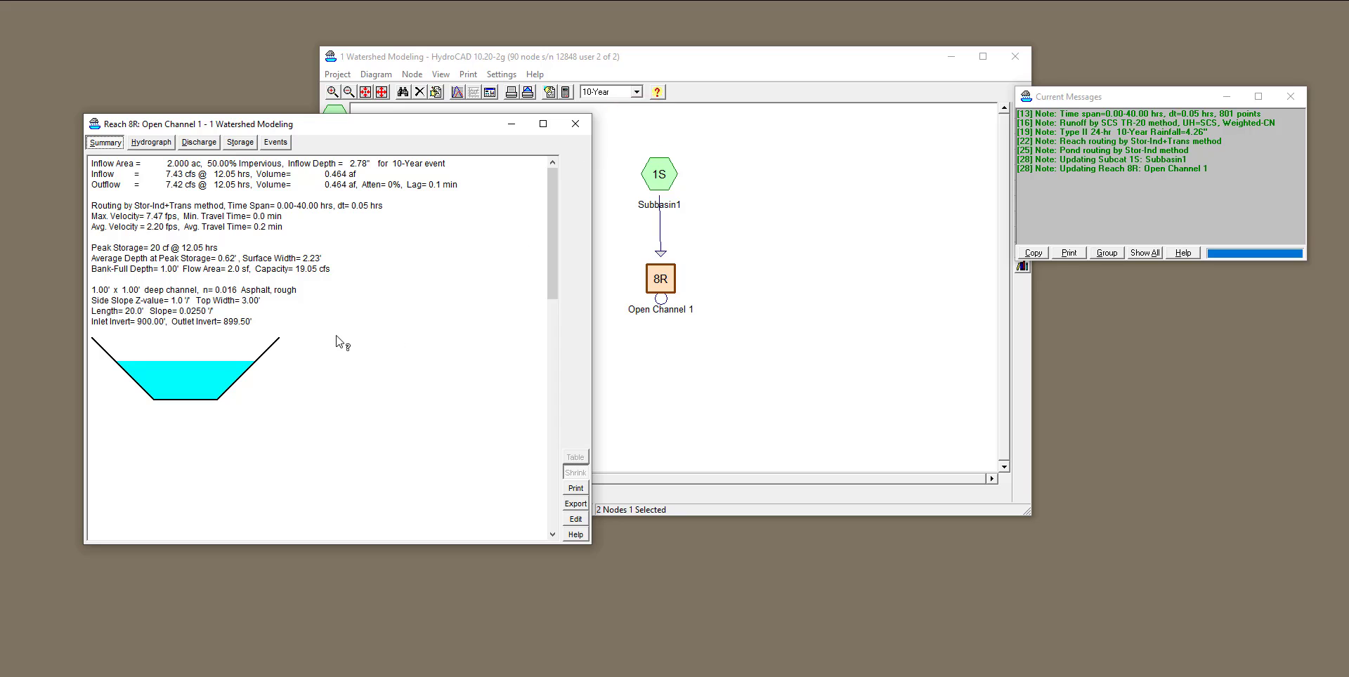
pyautogui.click(155, 141)
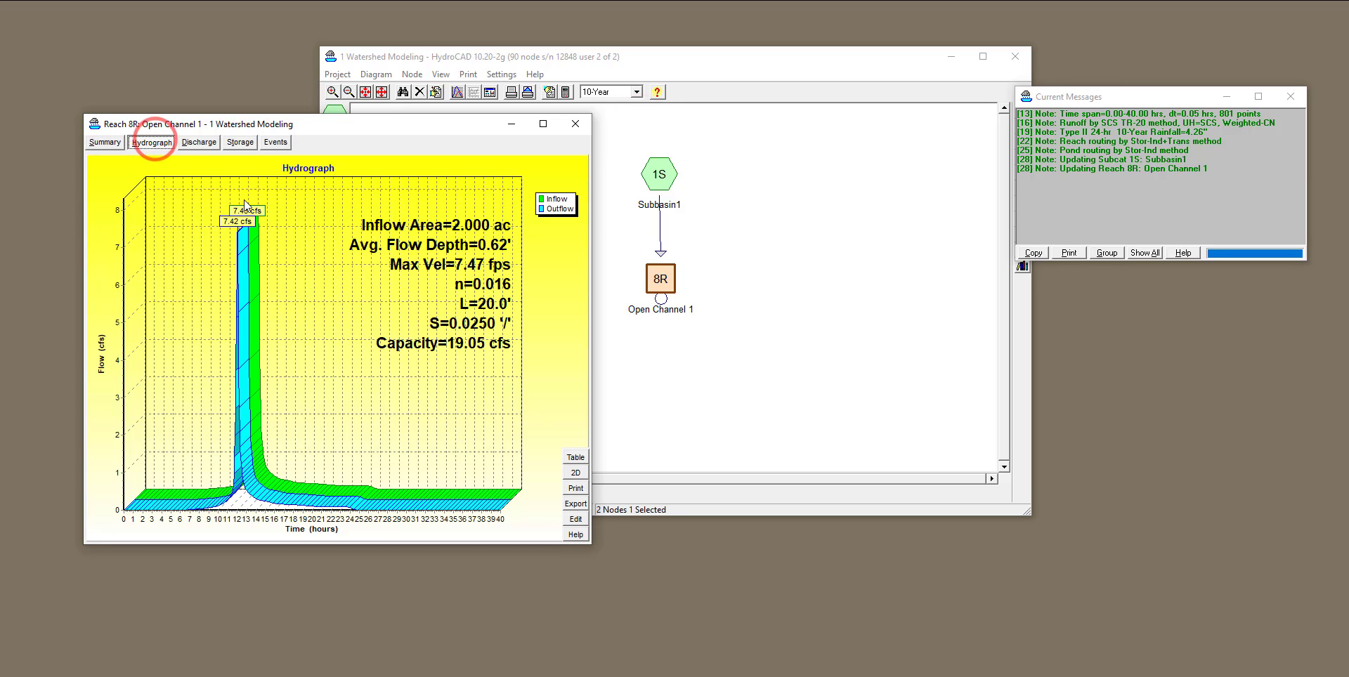
pyautogui.click(105, 142)
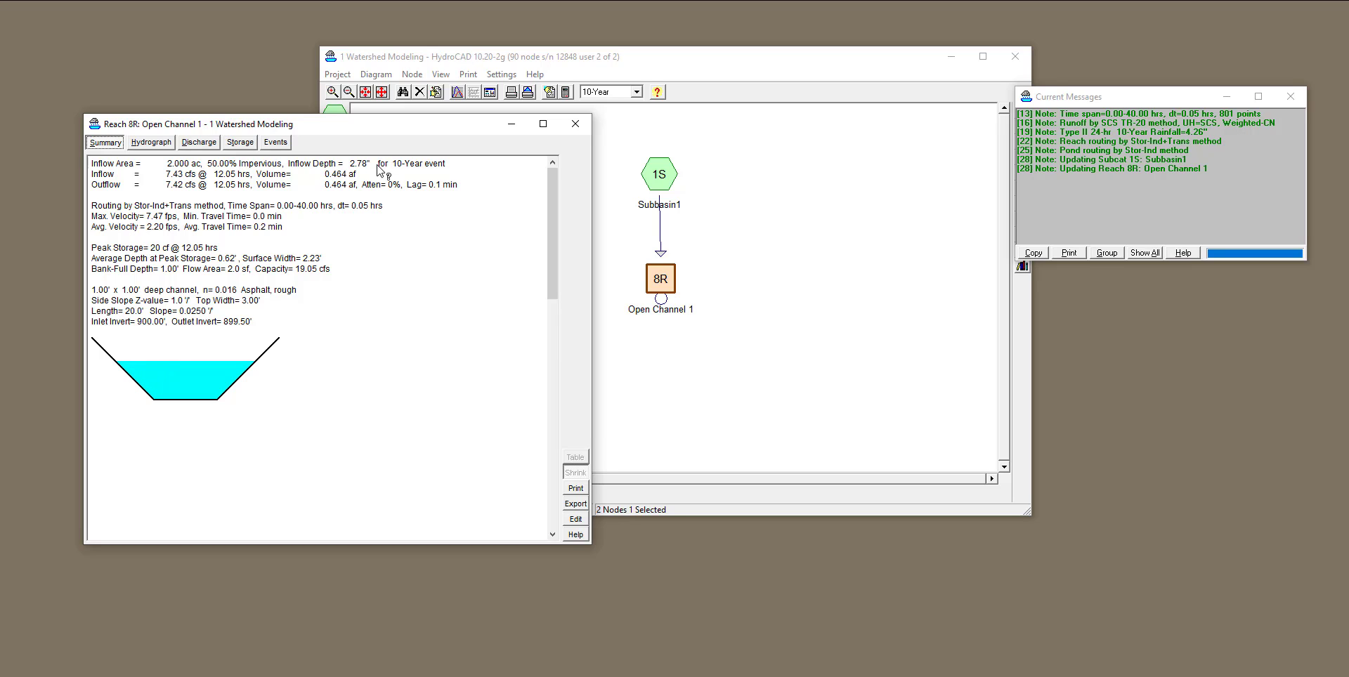
pyautogui.click(635, 91)
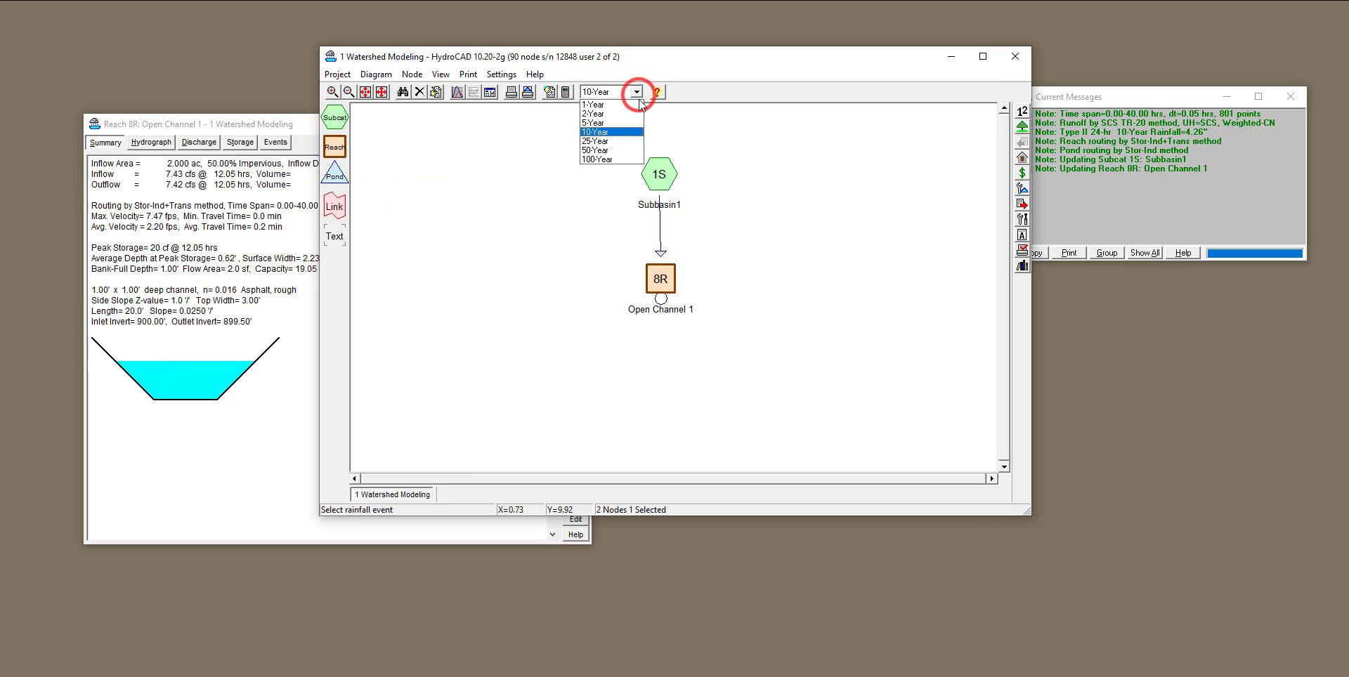
pyautogui.click(631, 123)
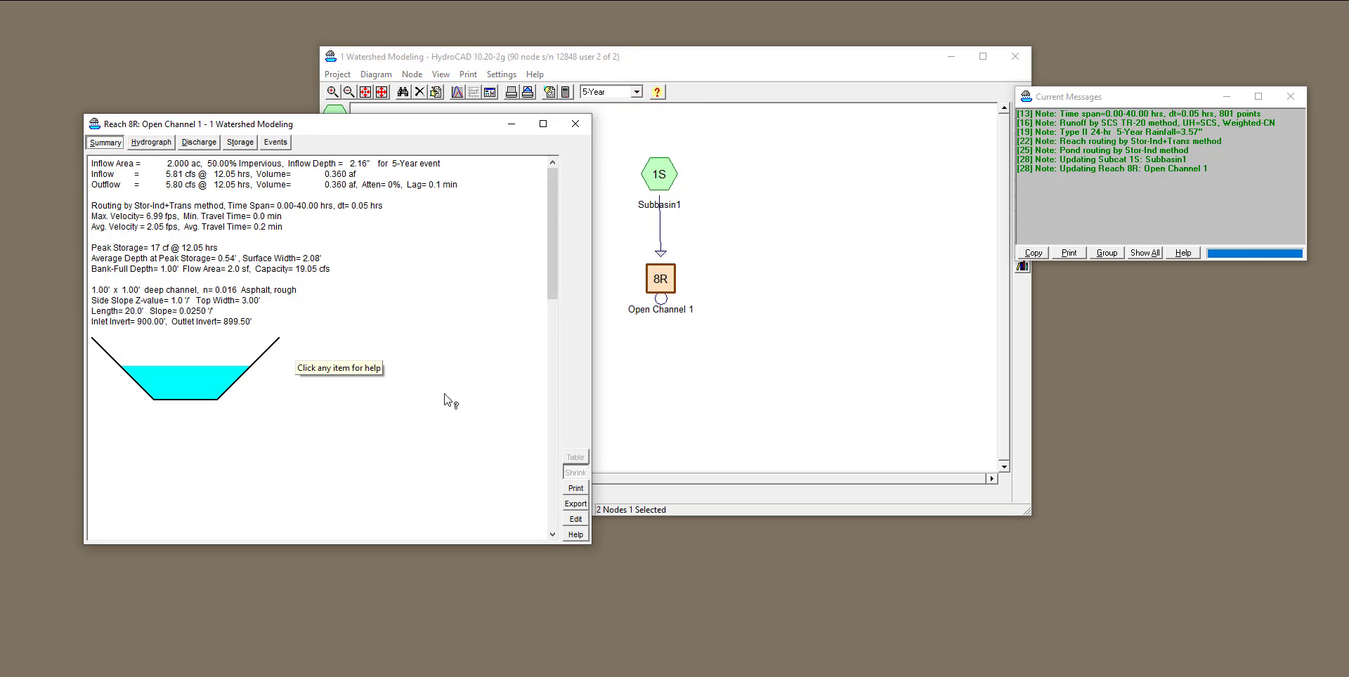
# Make Open Channel 1's cross section rectangular by setting its left and right side slopes to 0, and accept the edit.
pyautogui.click(570, 520)
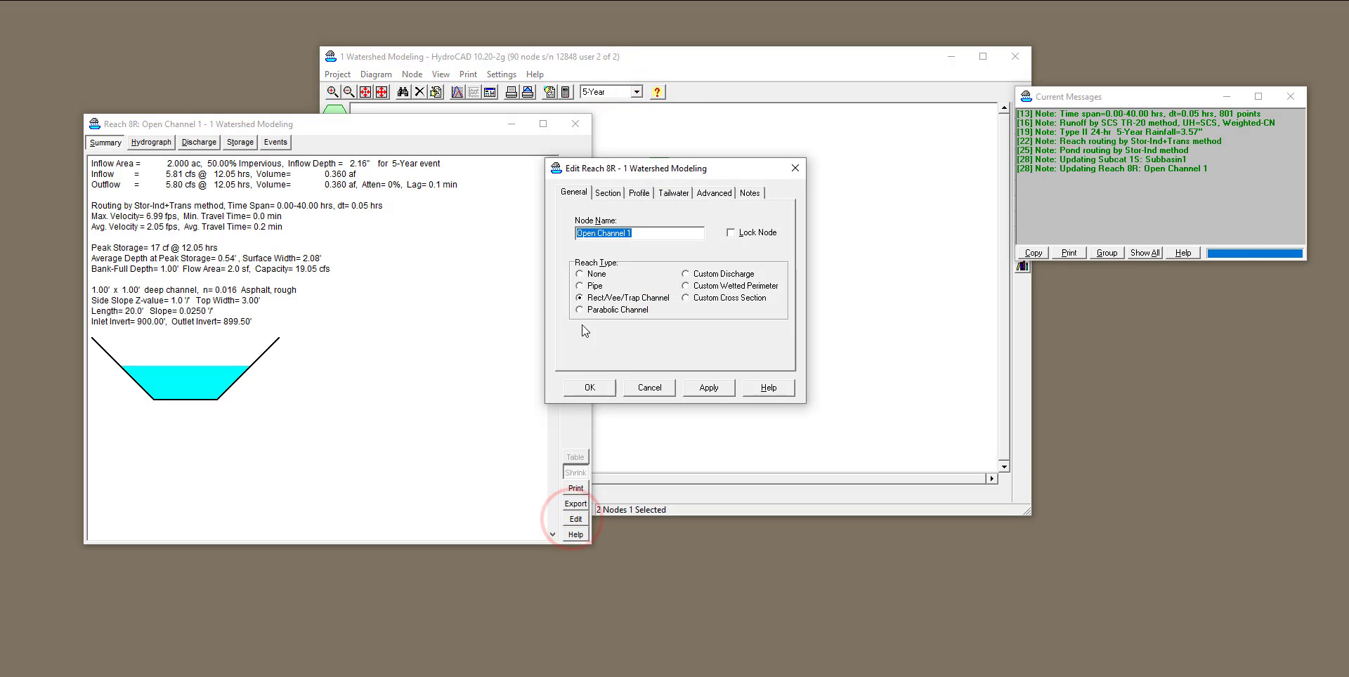
pyautogui.click(609, 192)
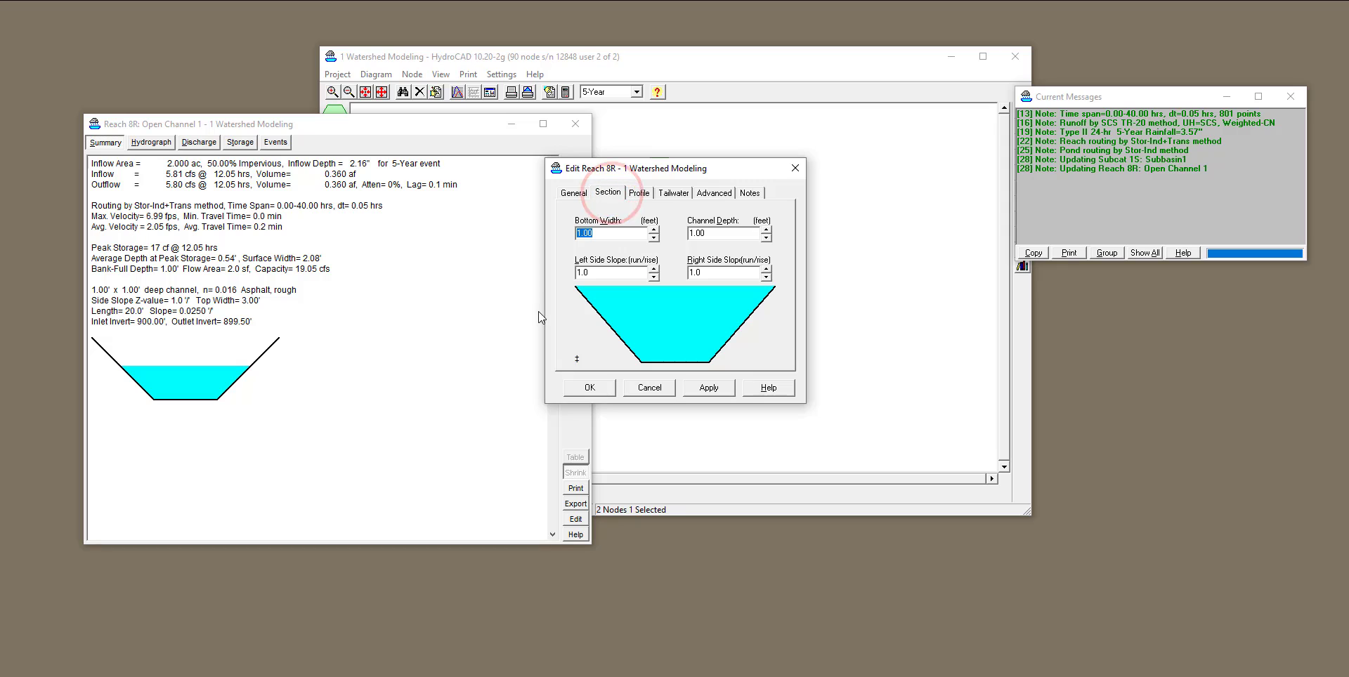
pyautogui.click(602, 274)
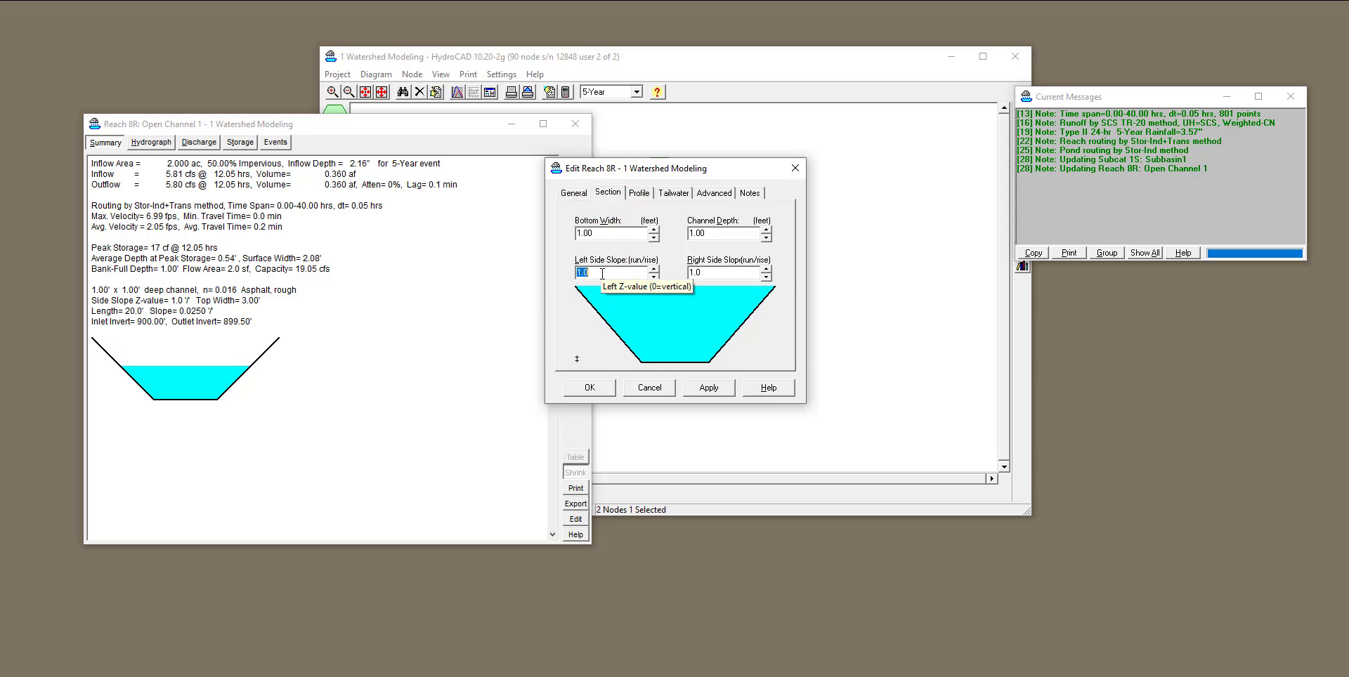
pyautogui.write('0')
pyautogui.click(710, 274)
pyautogui.write('0')
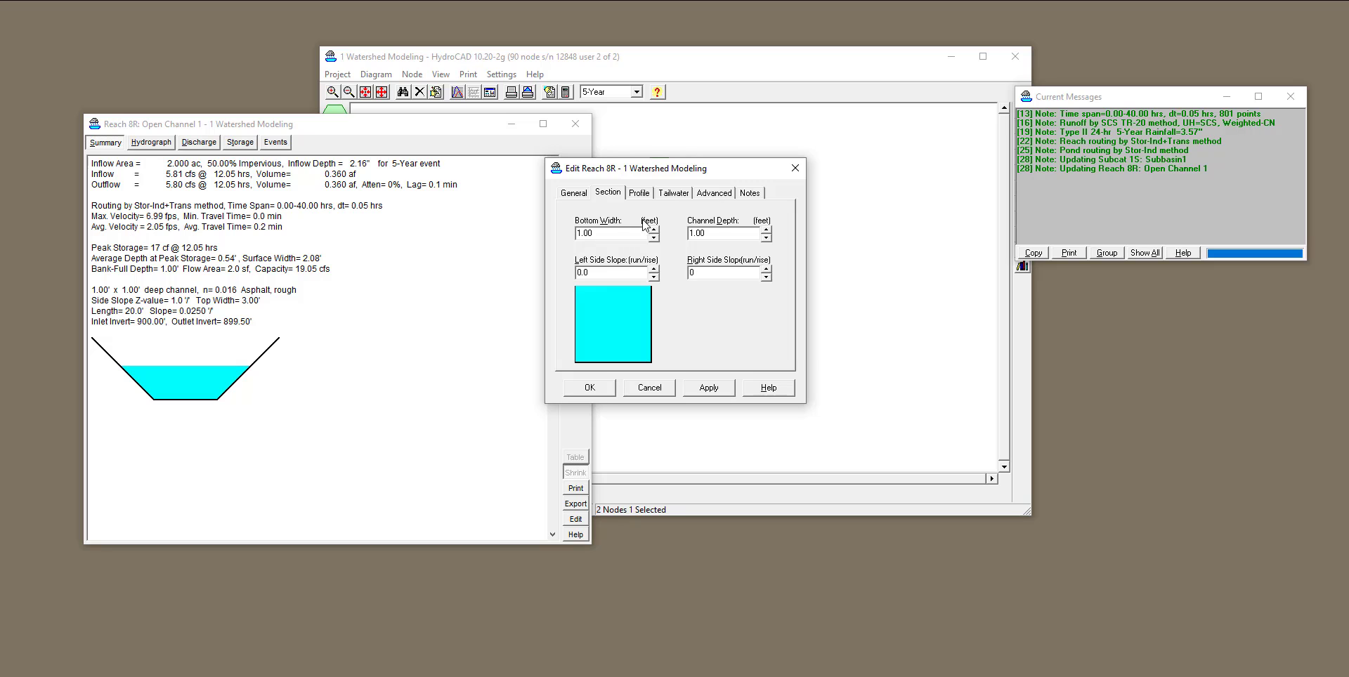
pyautogui.click(708, 387)
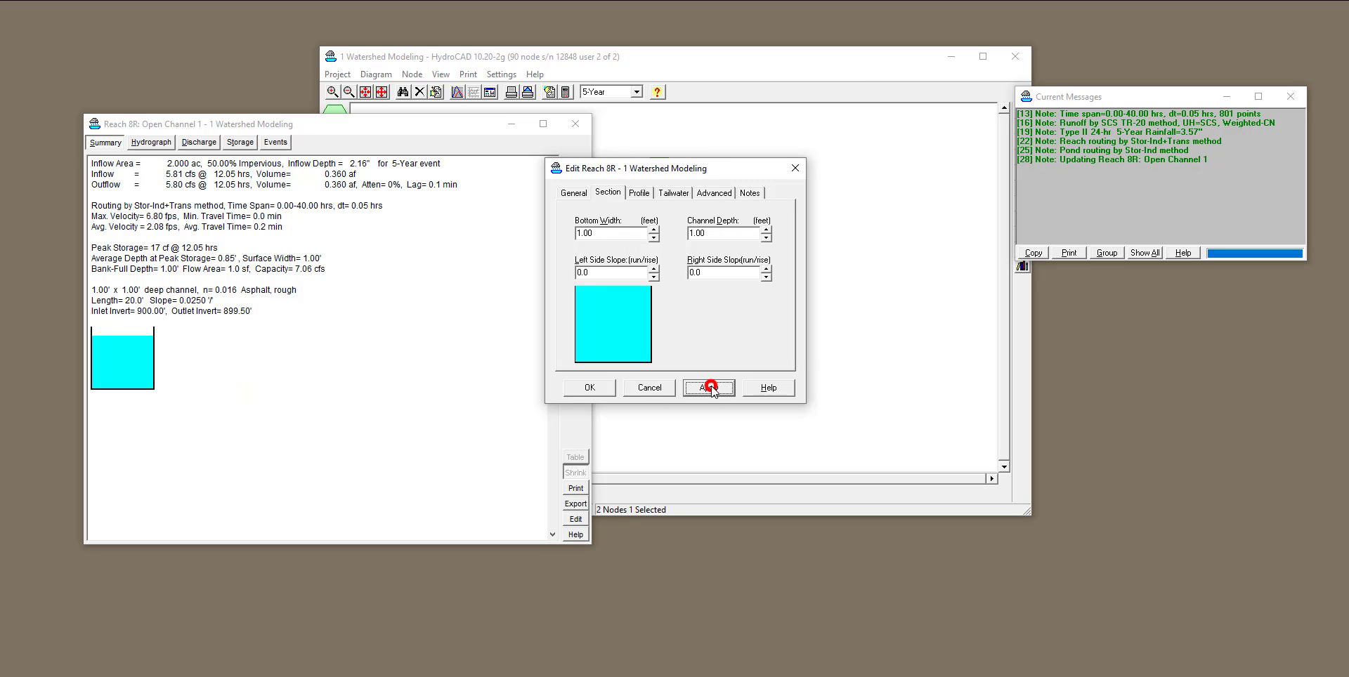
pyautogui.click(589, 387)
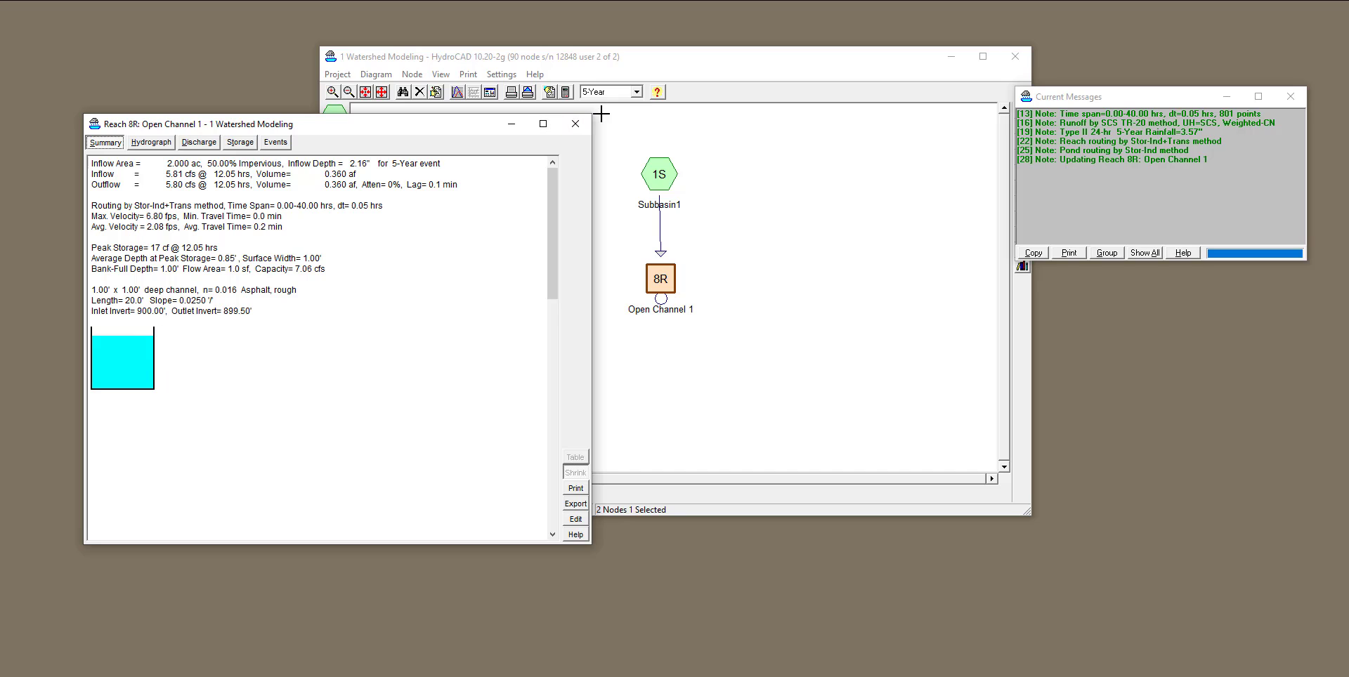
# Evaluate Open Channel 1 under the 10-Year event and set its bottom width to 1.5 feet, applying and accepting the edit.
pyautogui.click(636, 93)
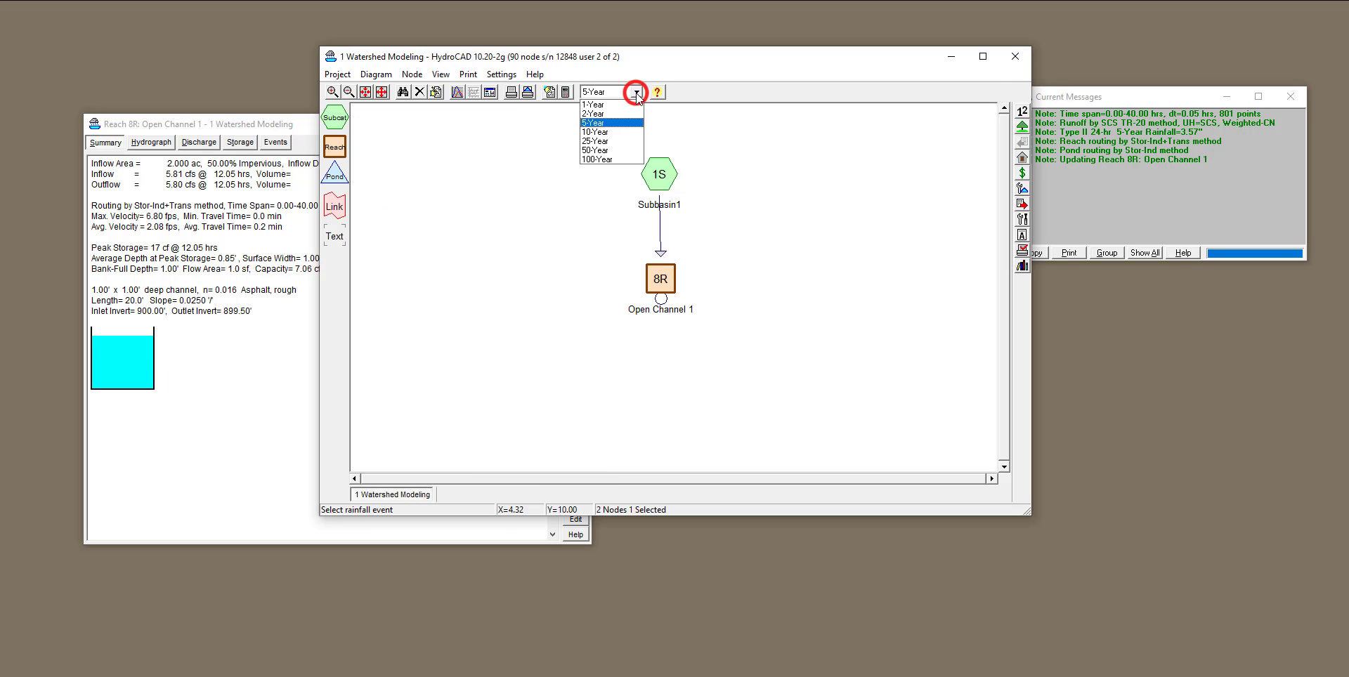
pyautogui.click(623, 130)
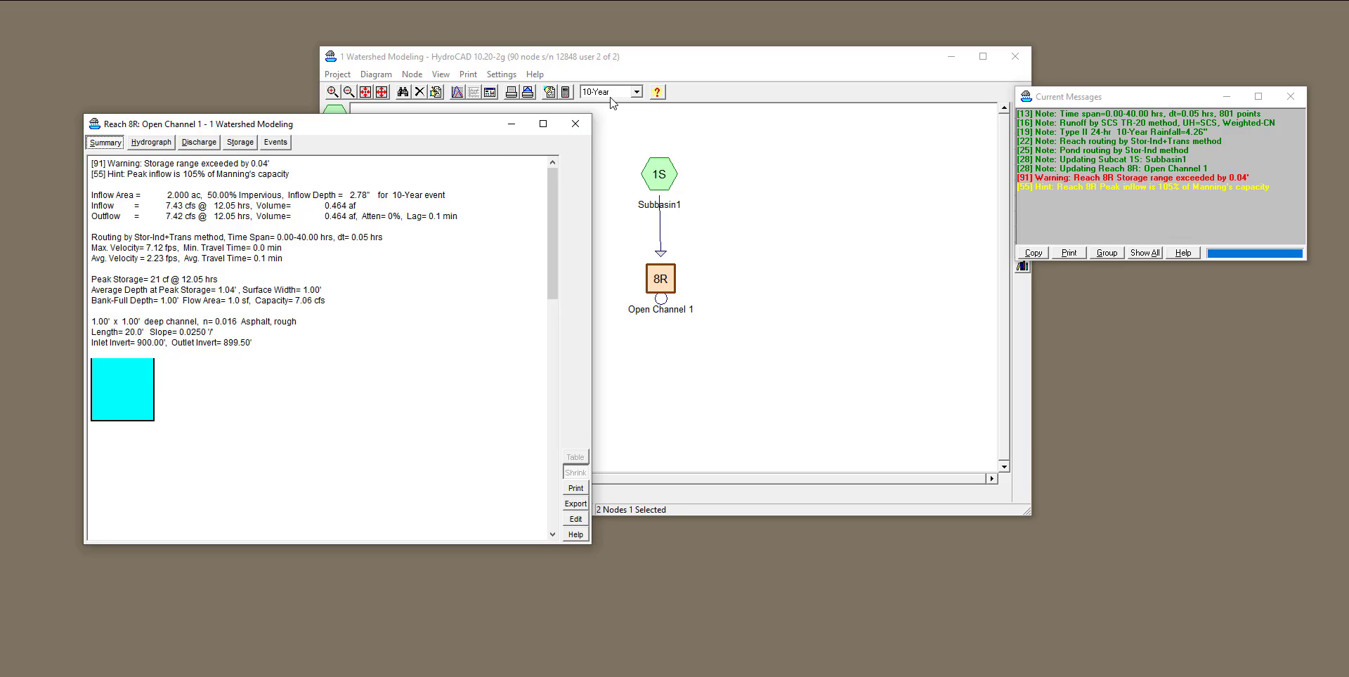
pyautogui.click(576, 523)
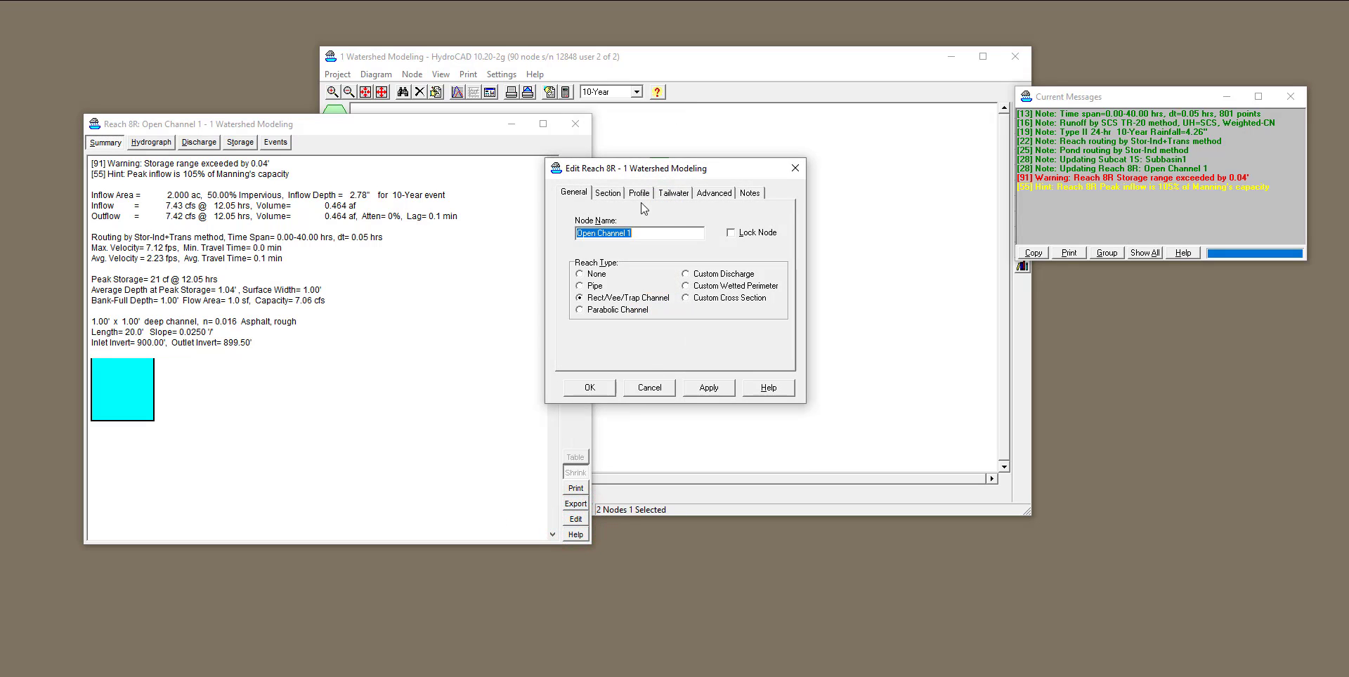
pyautogui.click(613, 194)
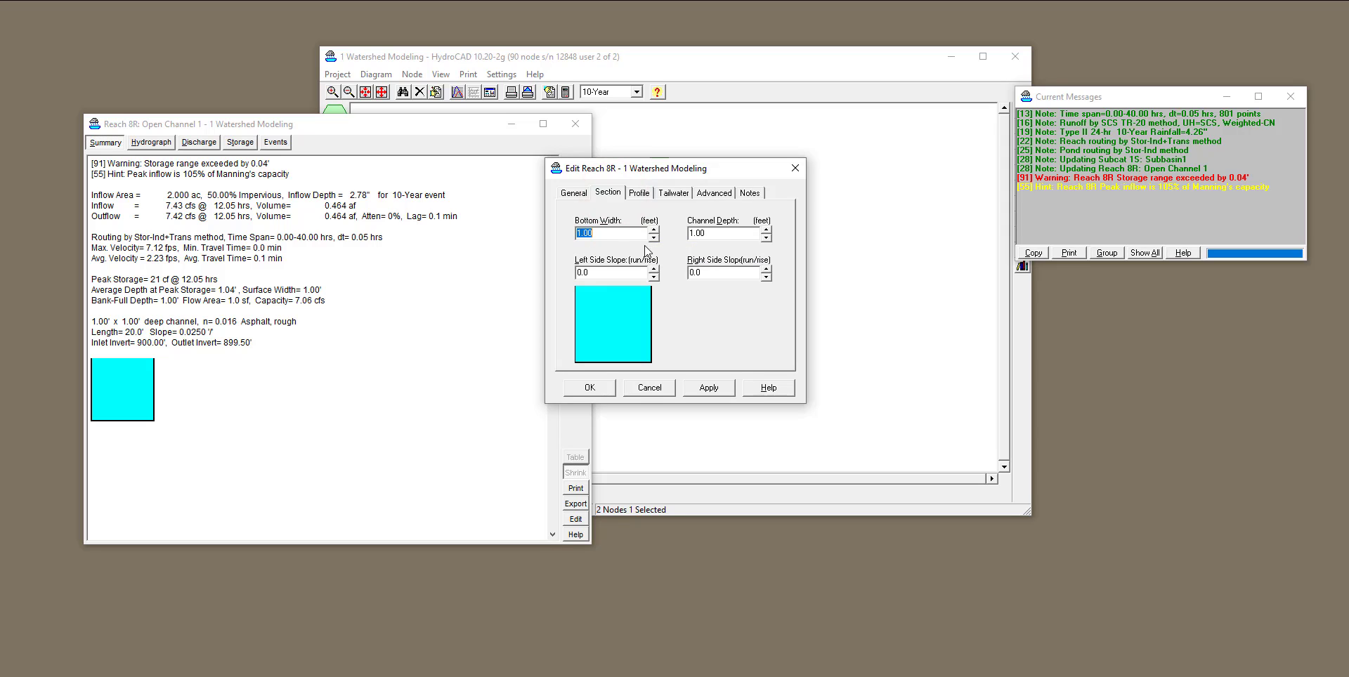
pyautogui.click(608, 235)
pyautogui.moveTo(607, 233); pyautogui.dragTo(559, 234)
pyautogui.write('1.5')
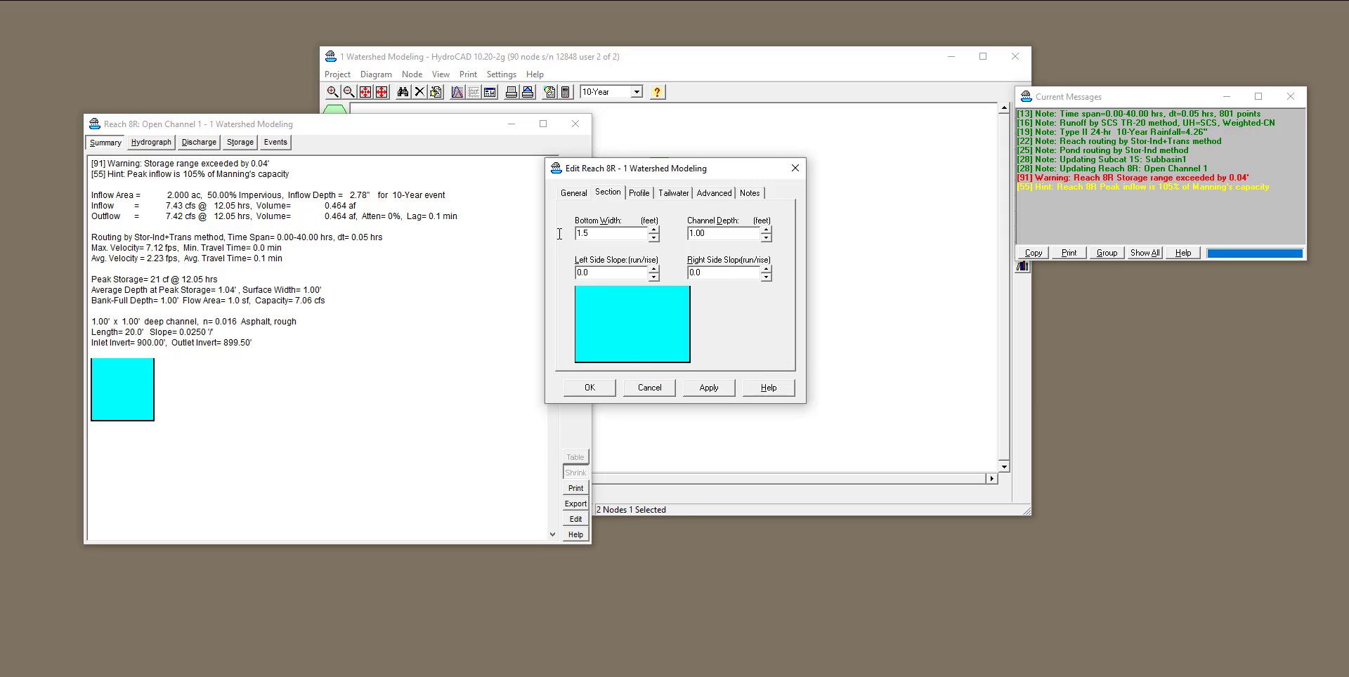
pyautogui.click(710, 392)
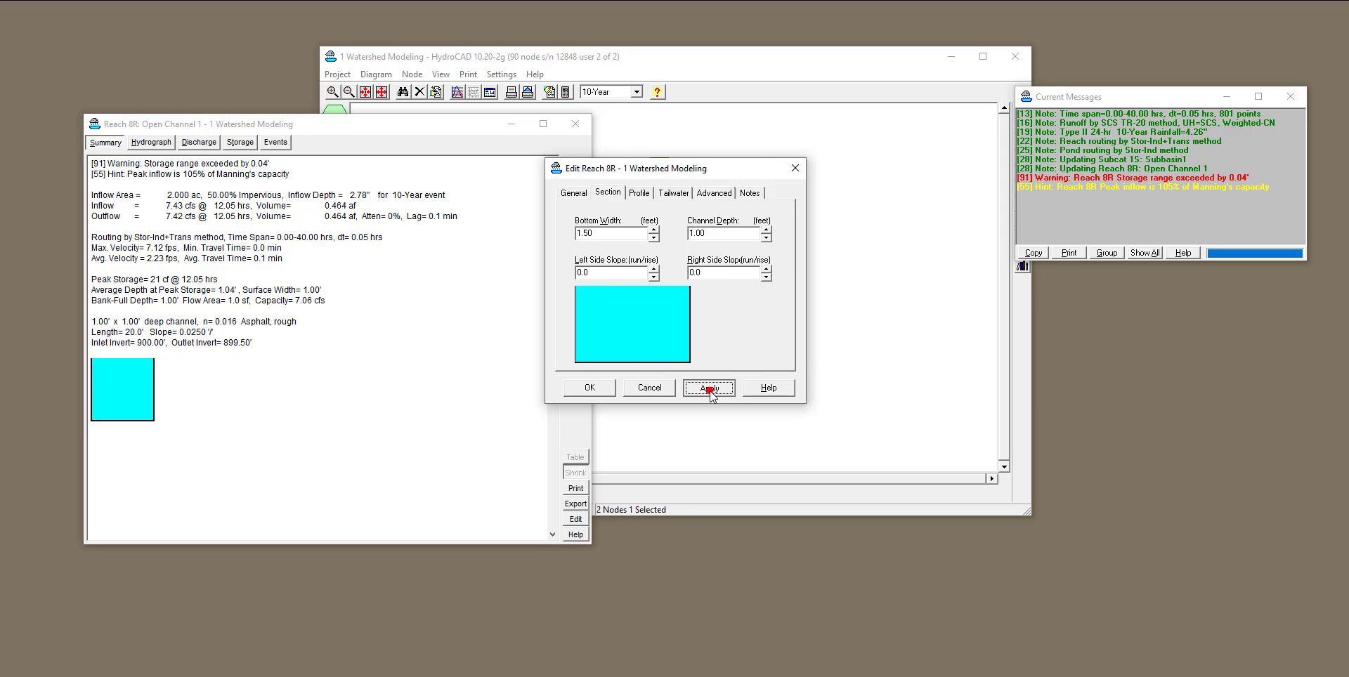
pyautogui.click(600, 391)
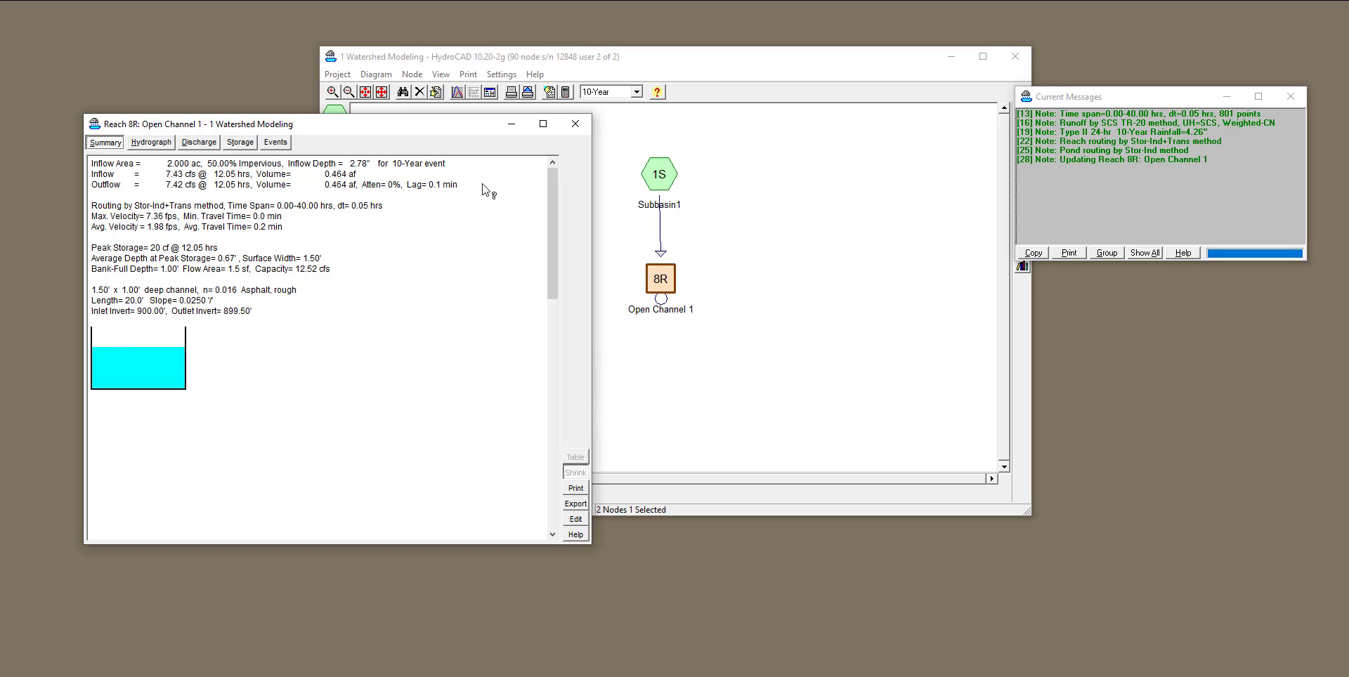
# Compare the widened channel's summary for the 5-Year and 10-Year events, leaving the 10-Year event active.
pyautogui.click(636, 92)
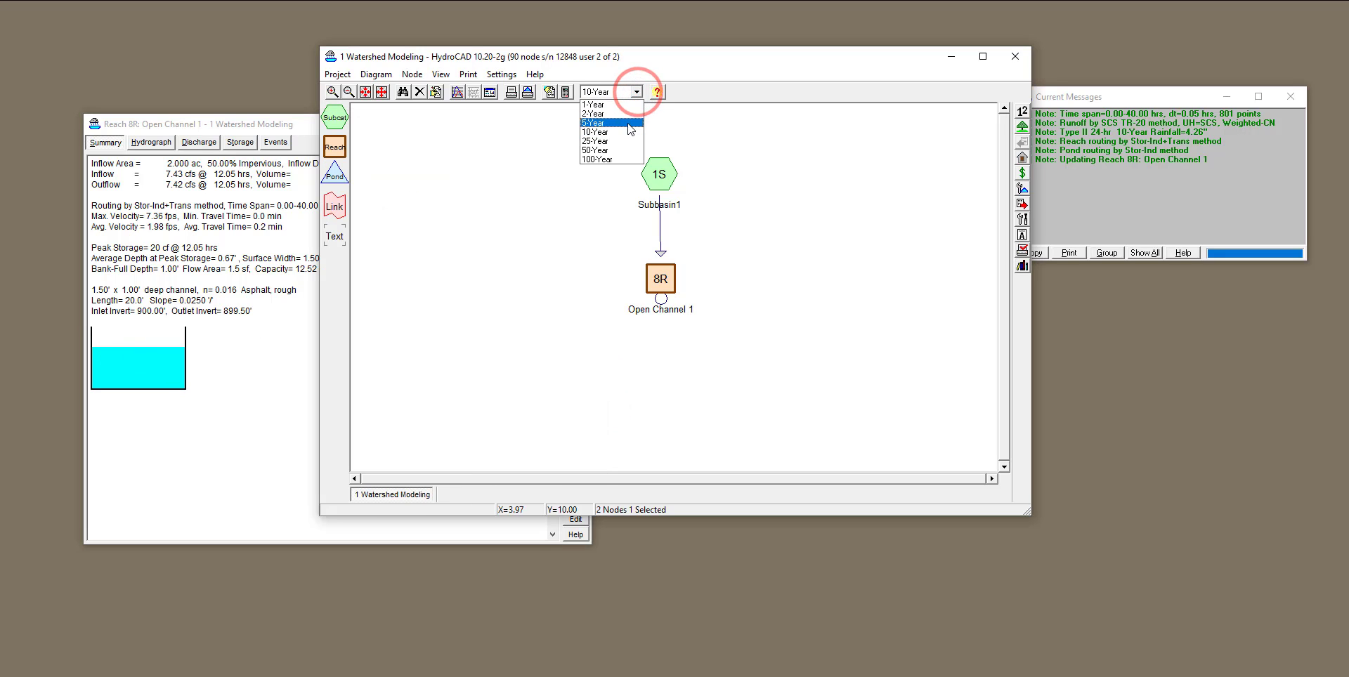
pyautogui.click(627, 122)
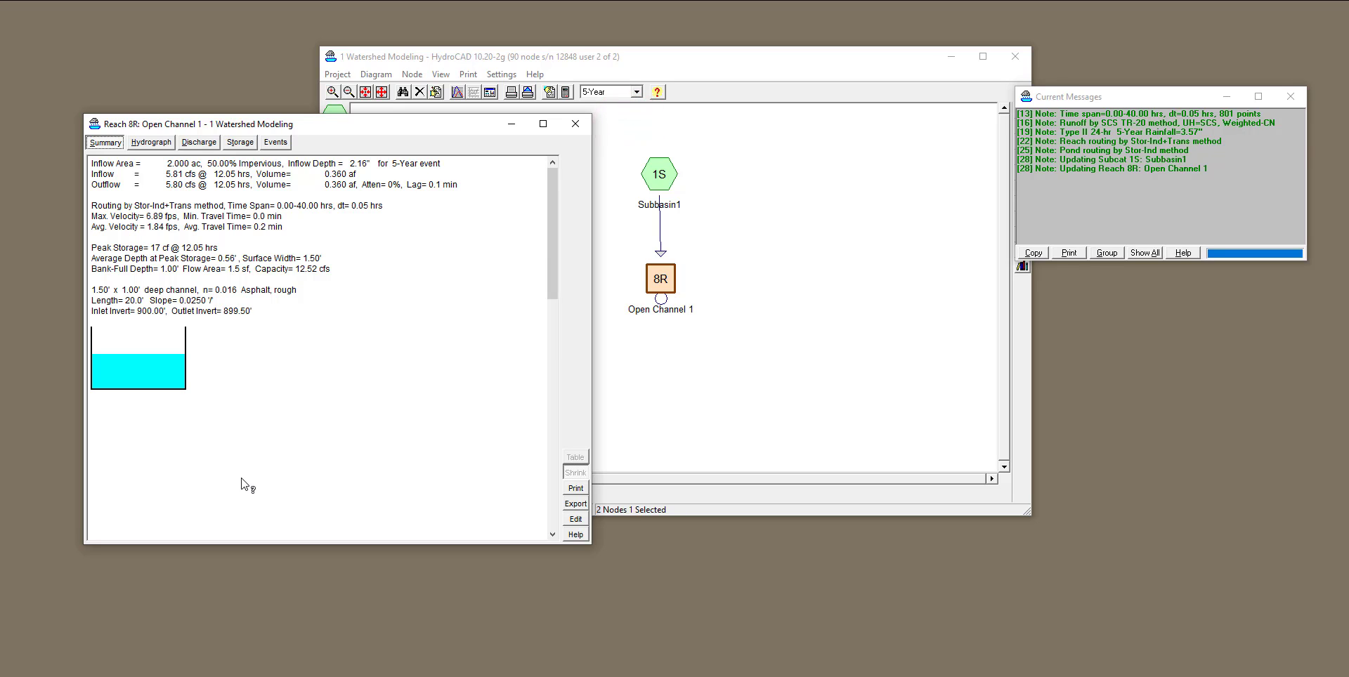
pyautogui.click(636, 92)
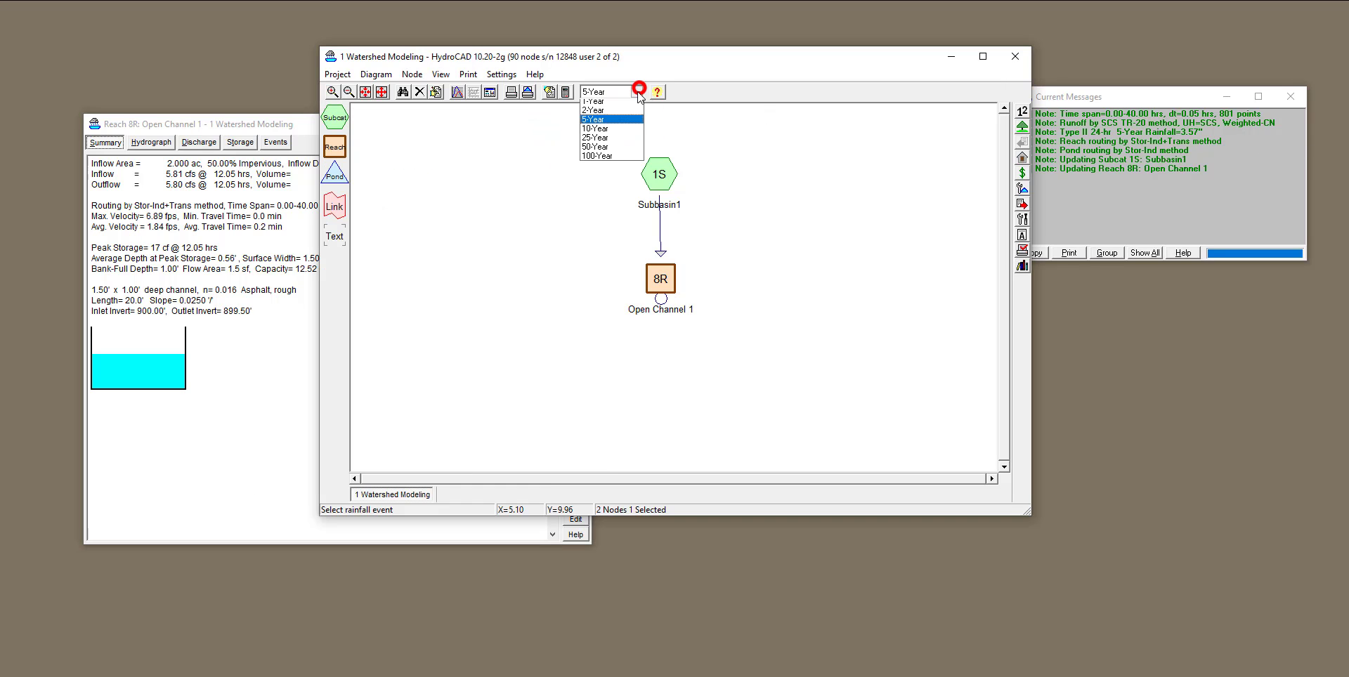
pyautogui.click(628, 131)
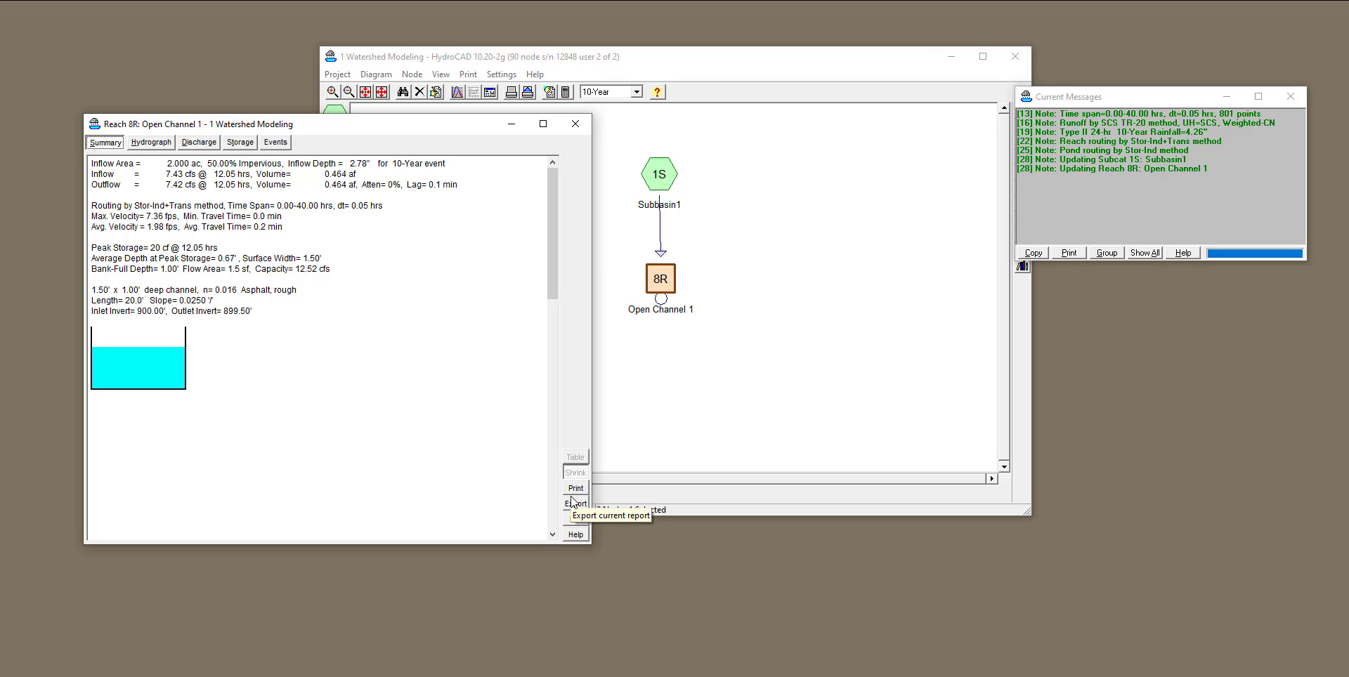
# Set Open Channel 1's profile slope to 0.0500 ft/ft and accept the edit.
pyautogui.click(575, 519)
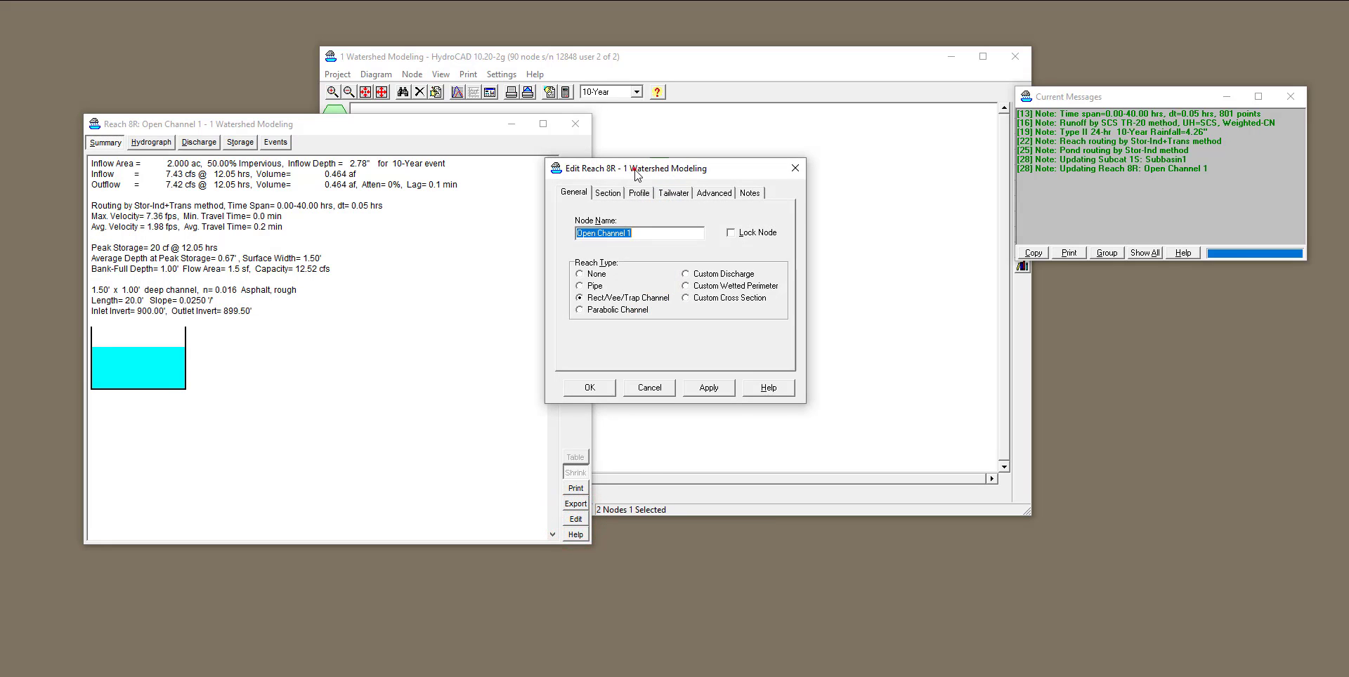
pyautogui.moveTo(636, 175); pyautogui.dragTo(436, 239)
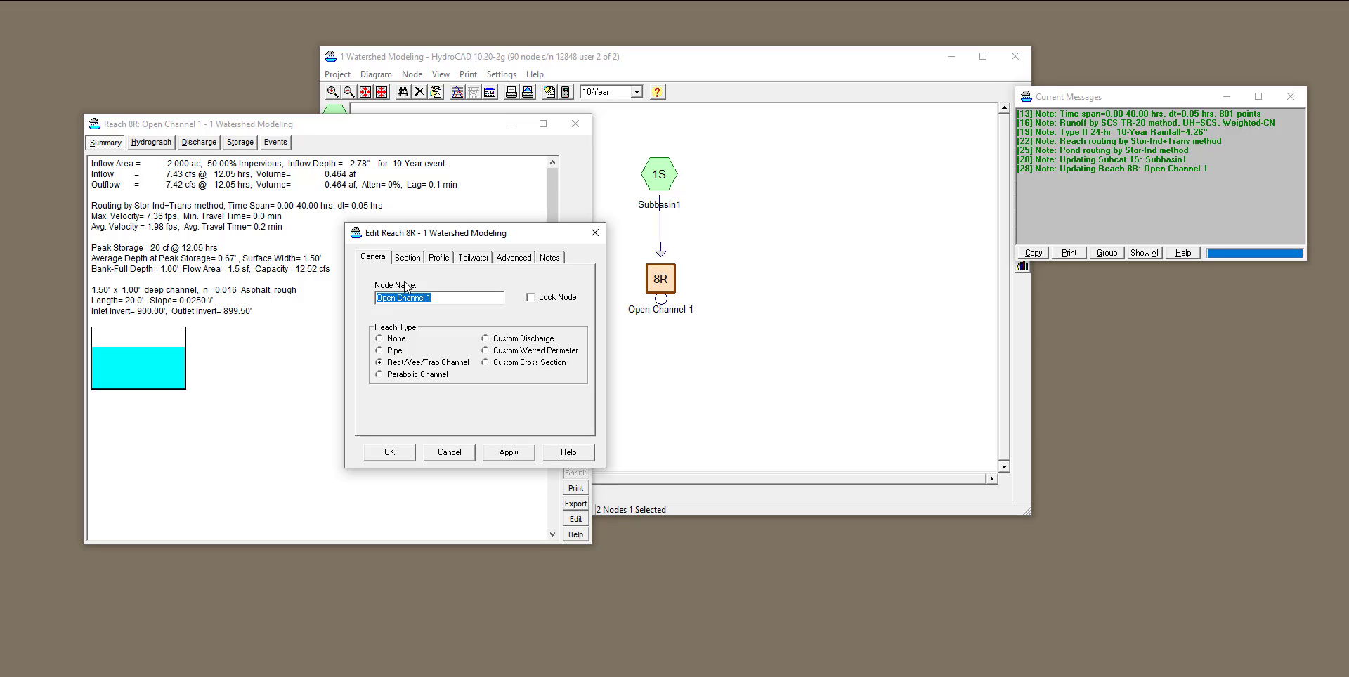
pyautogui.click(438, 258)
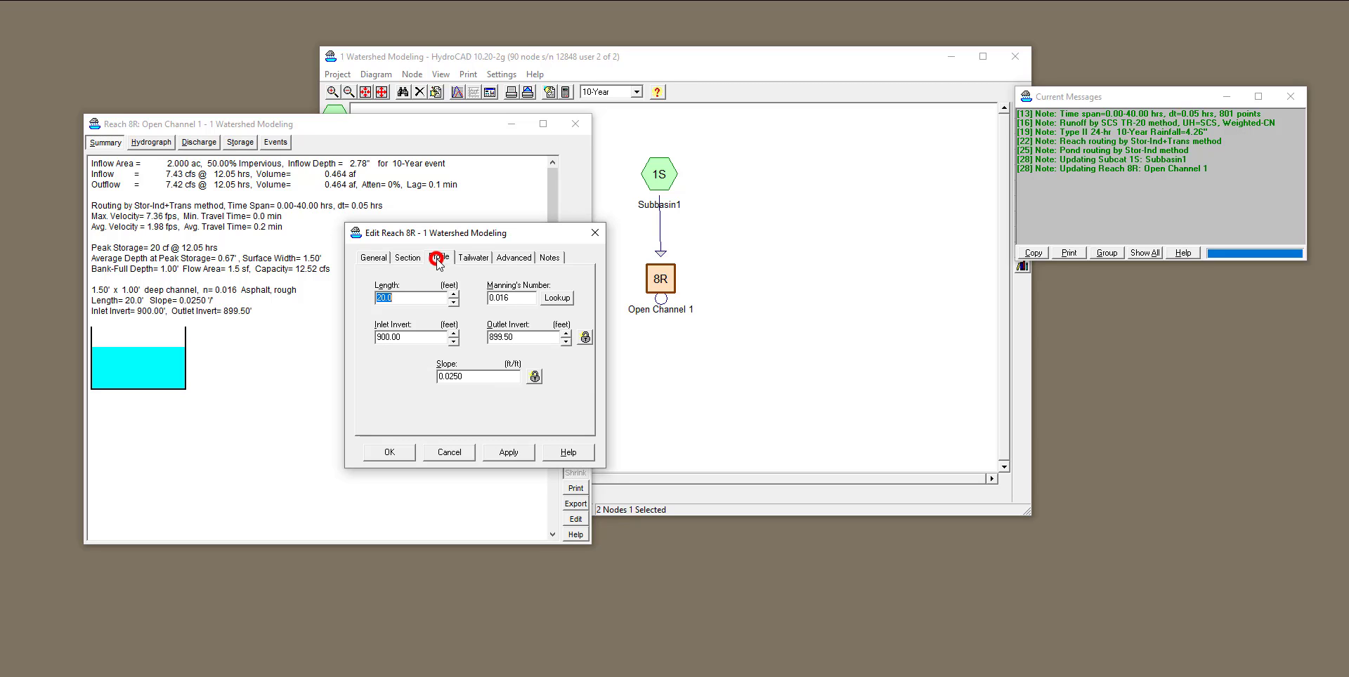
pyautogui.click(464, 378)
pyautogui.moveTo(451, 379); pyautogui.dragTo(465, 385)
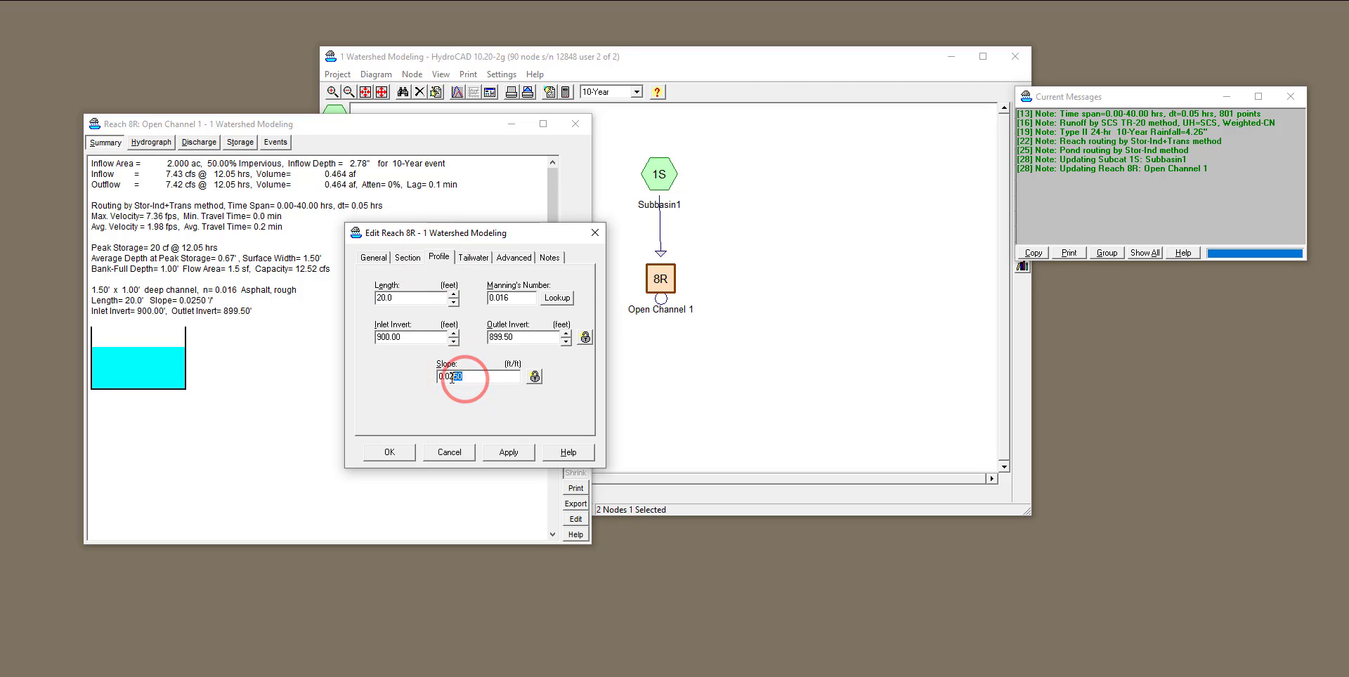
pyautogui.write('500')
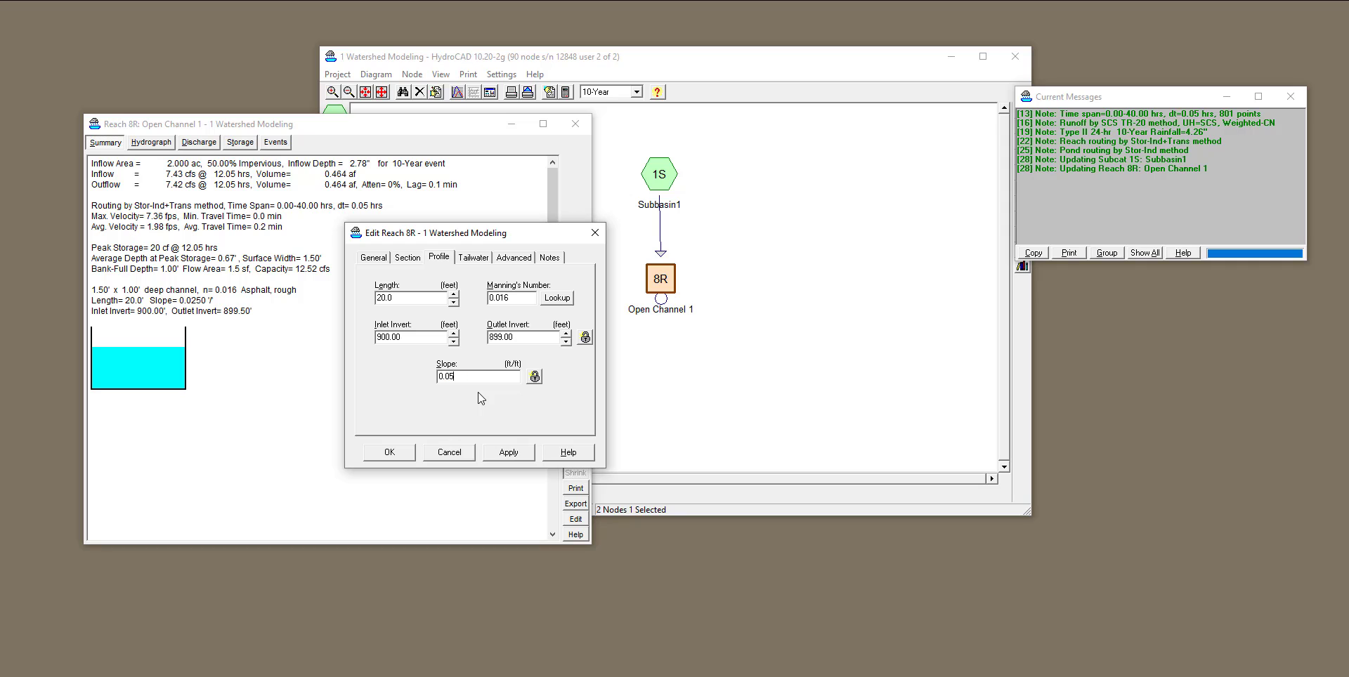
pyautogui.click(384, 453)
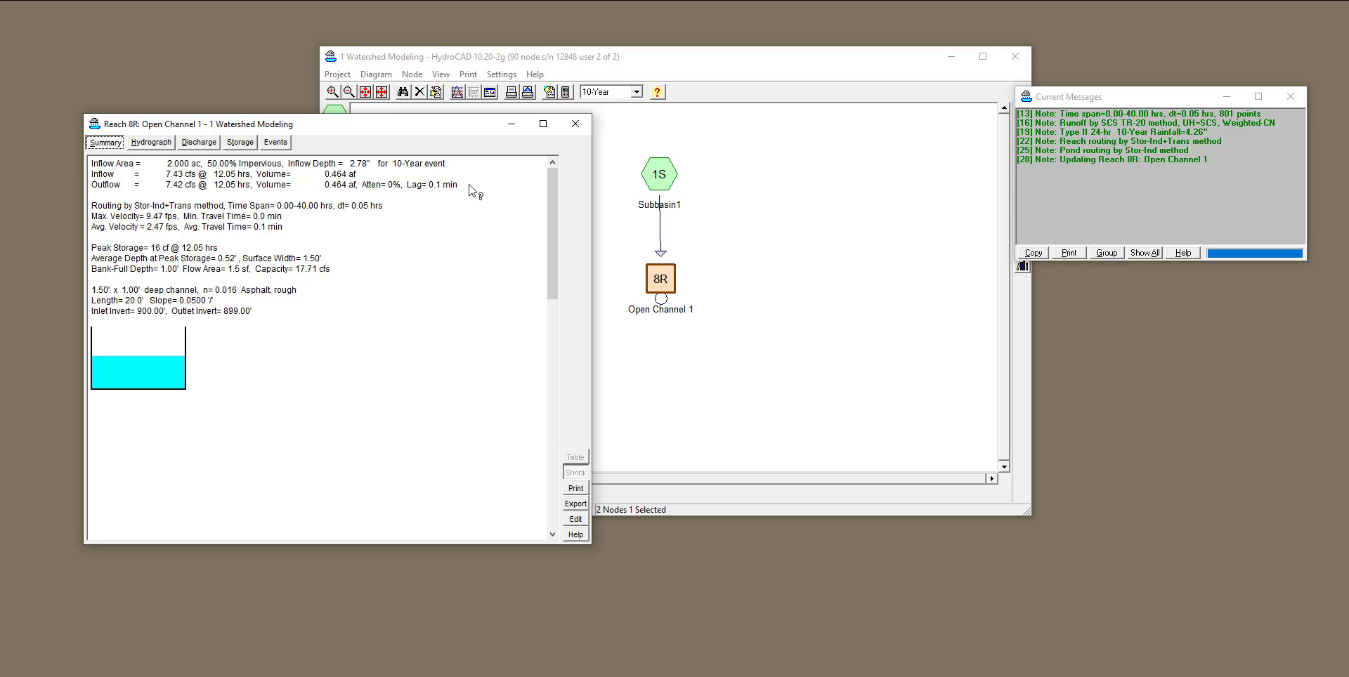
# Close the reach report and set the rainfall event back to 5-Year.
pyautogui.click(581, 126)
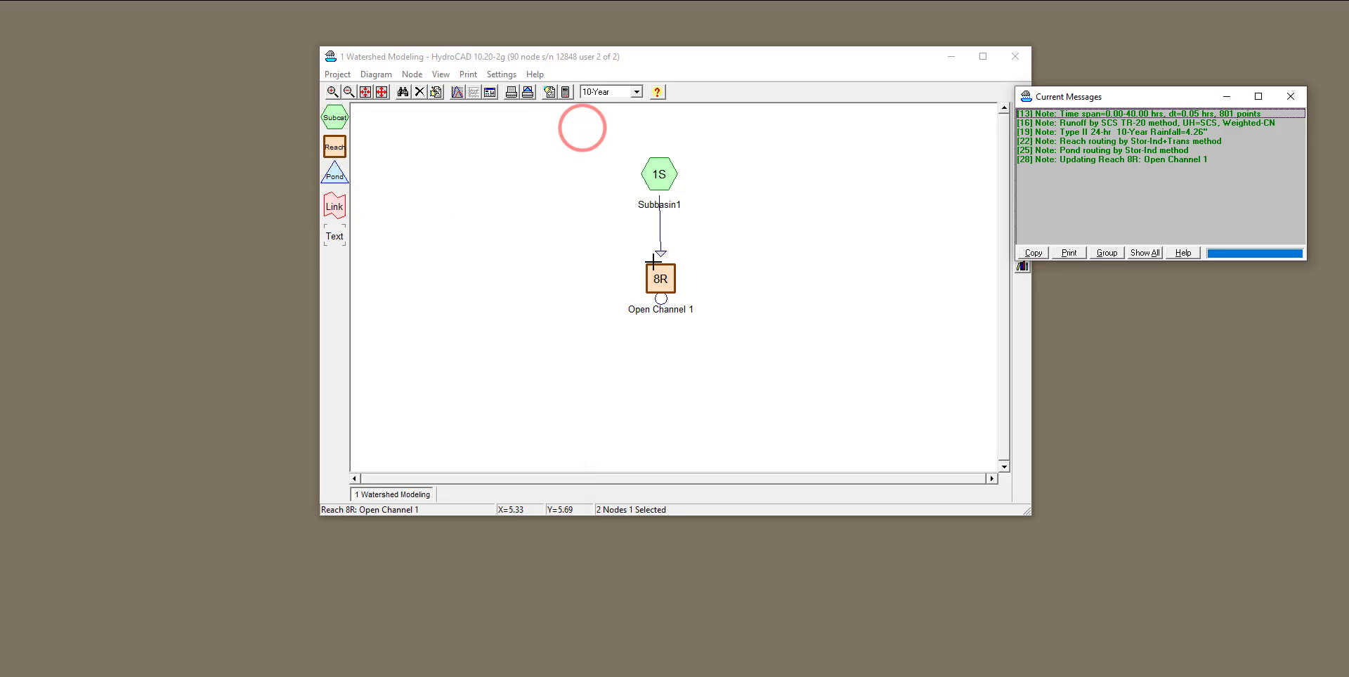
pyautogui.click(636, 92)
pyautogui.click(638, 122)
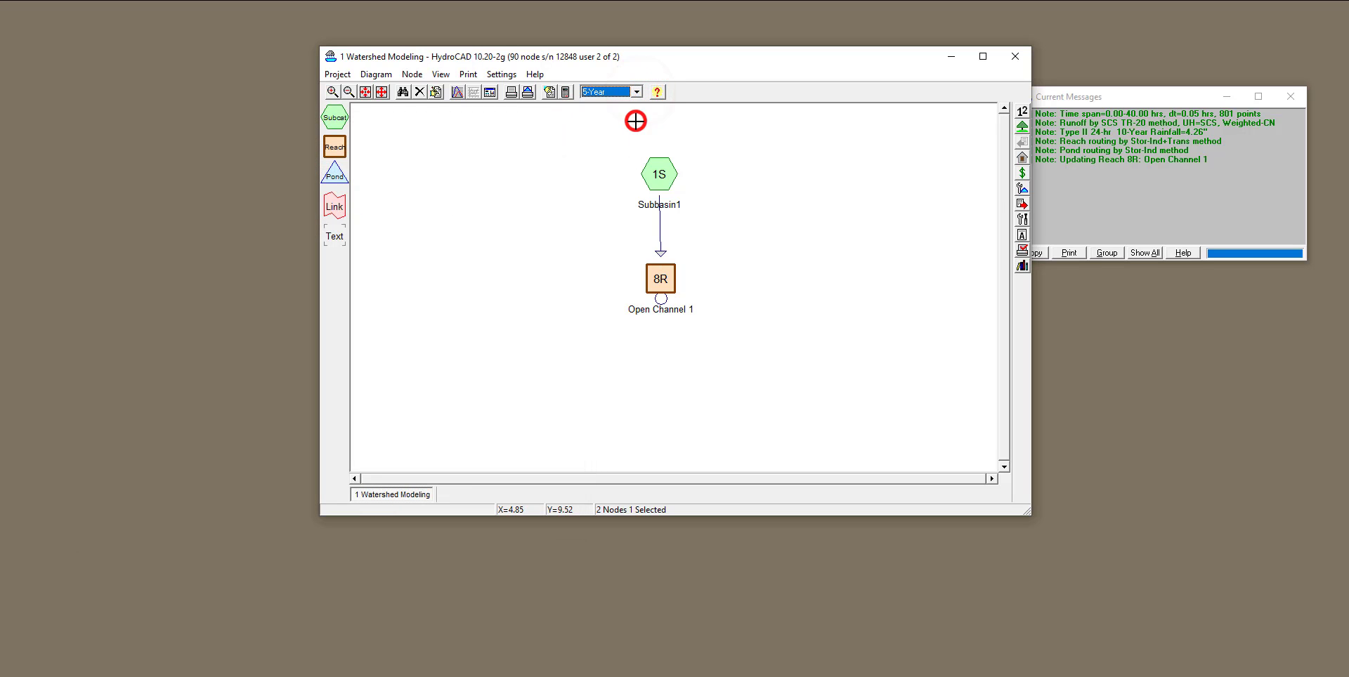
# Edit Open Channel 1 from the routing diagram and change its reach type to Pipe, acknowledging the open-channel flow warning.
pyautogui.rightClick(664, 276)
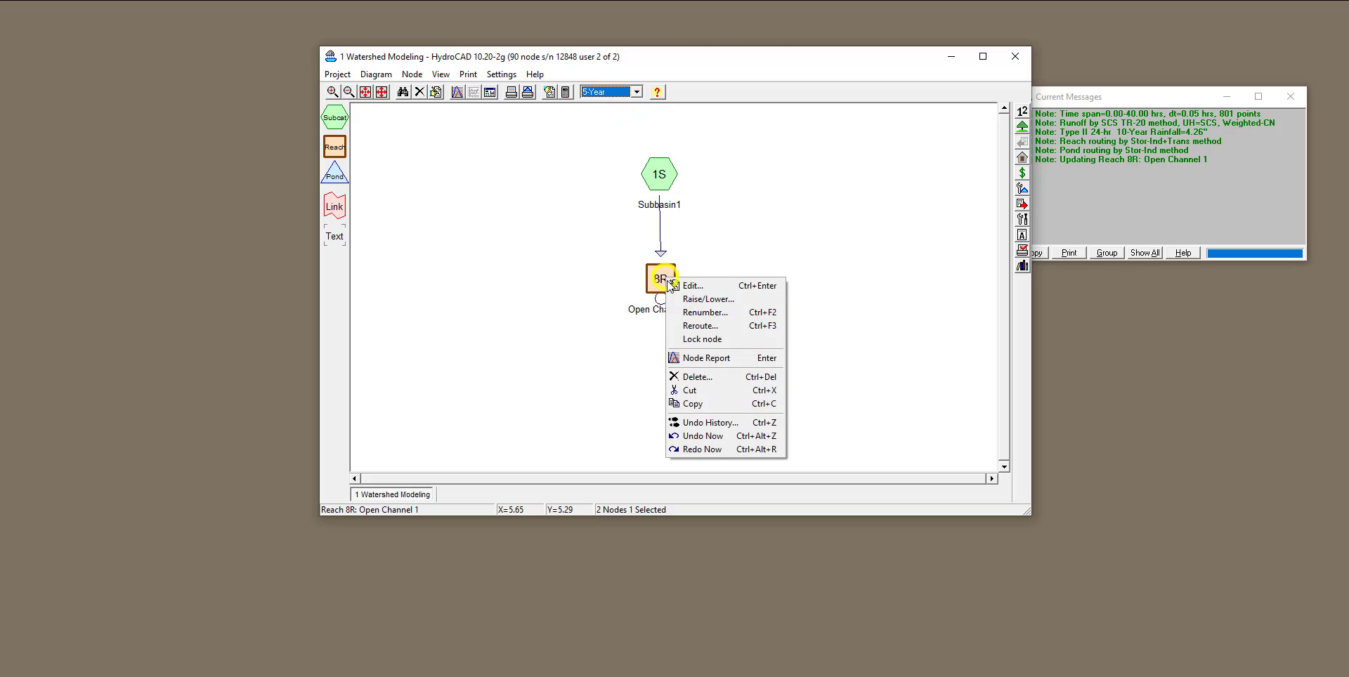
pyautogui.click(673, 281)
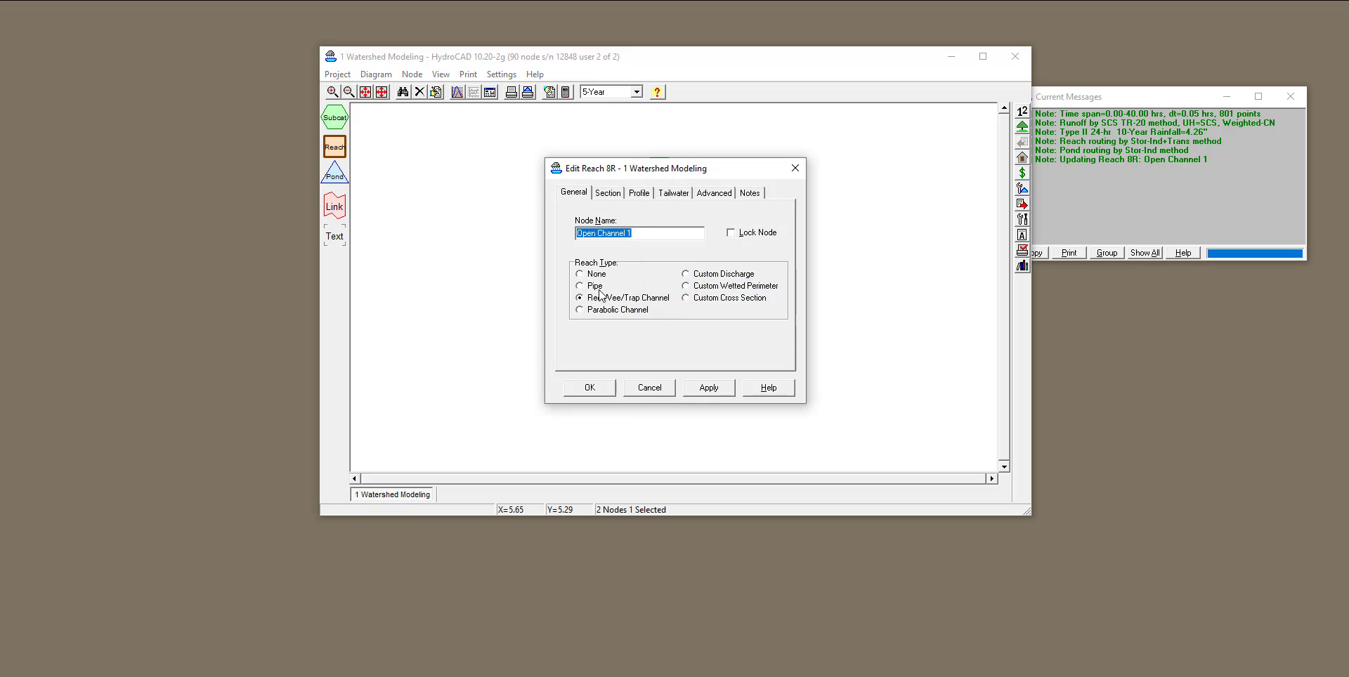
pyautogui.click(593, 287)
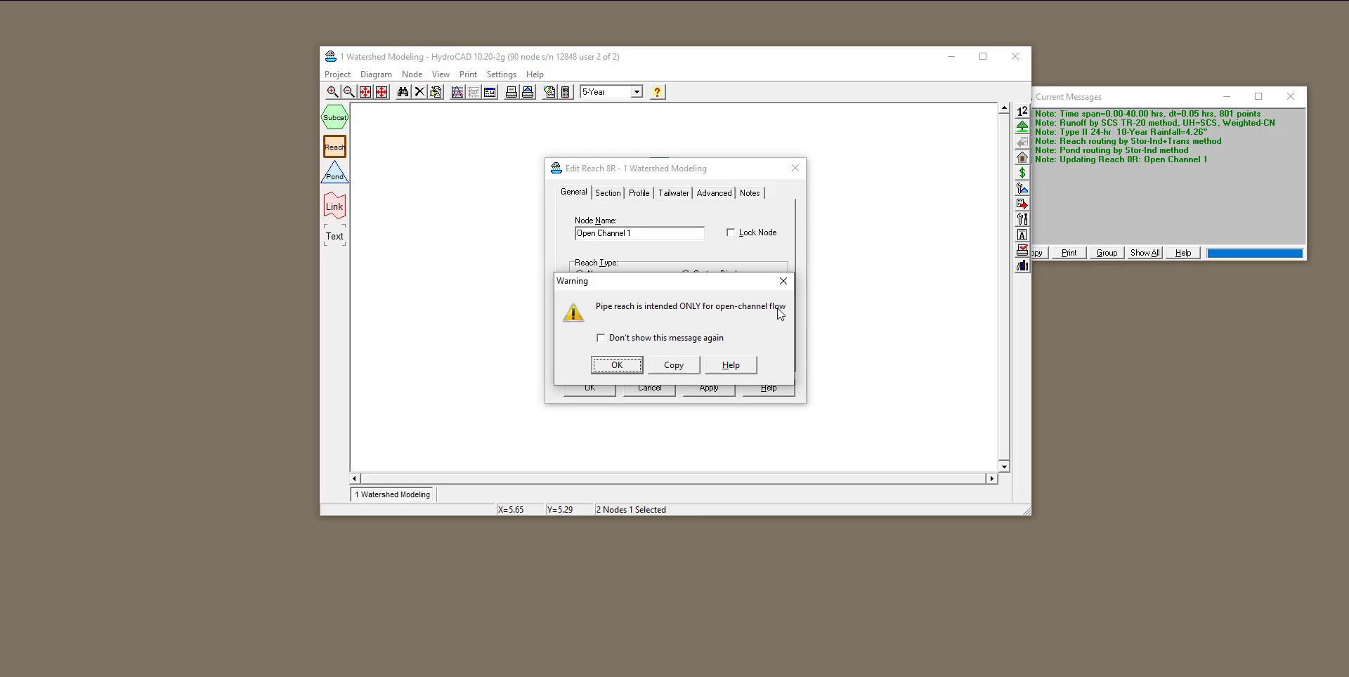
pyautogui.click(616, 366)
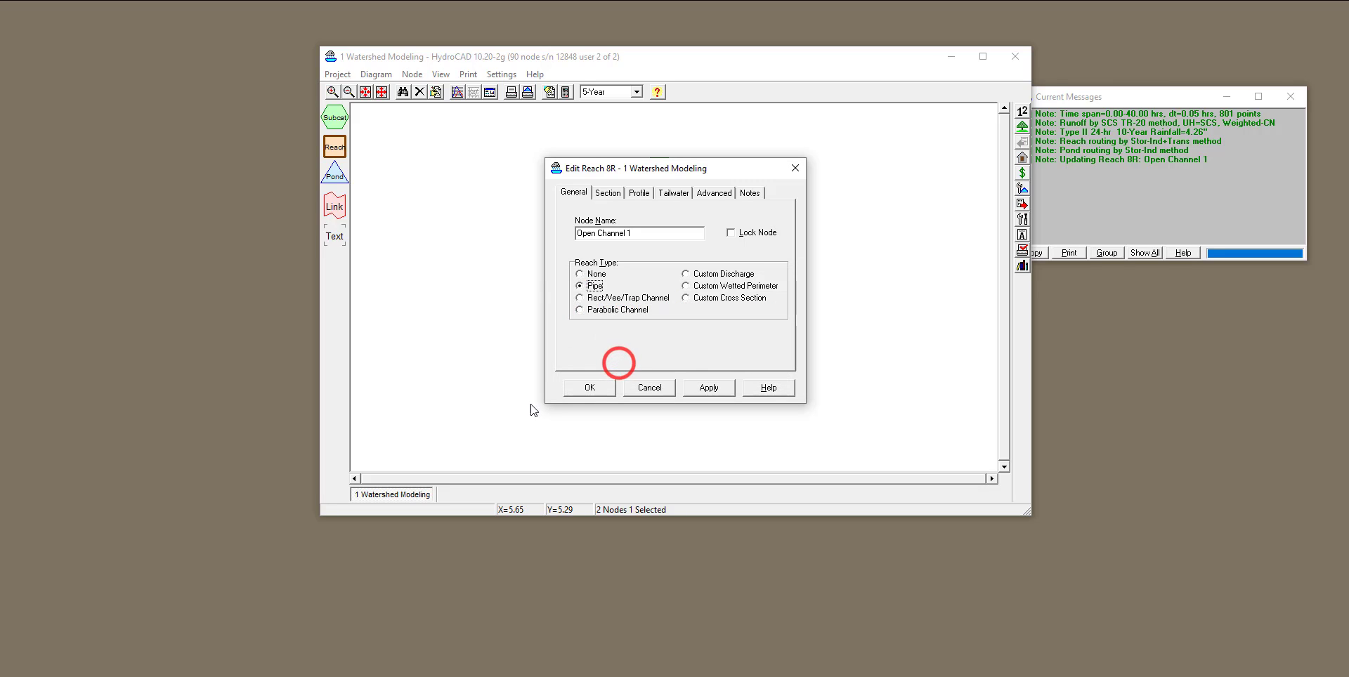
# Define the reach's pipe section as Round with a 12-inch diameter.
pyautogui.click(606, 194)
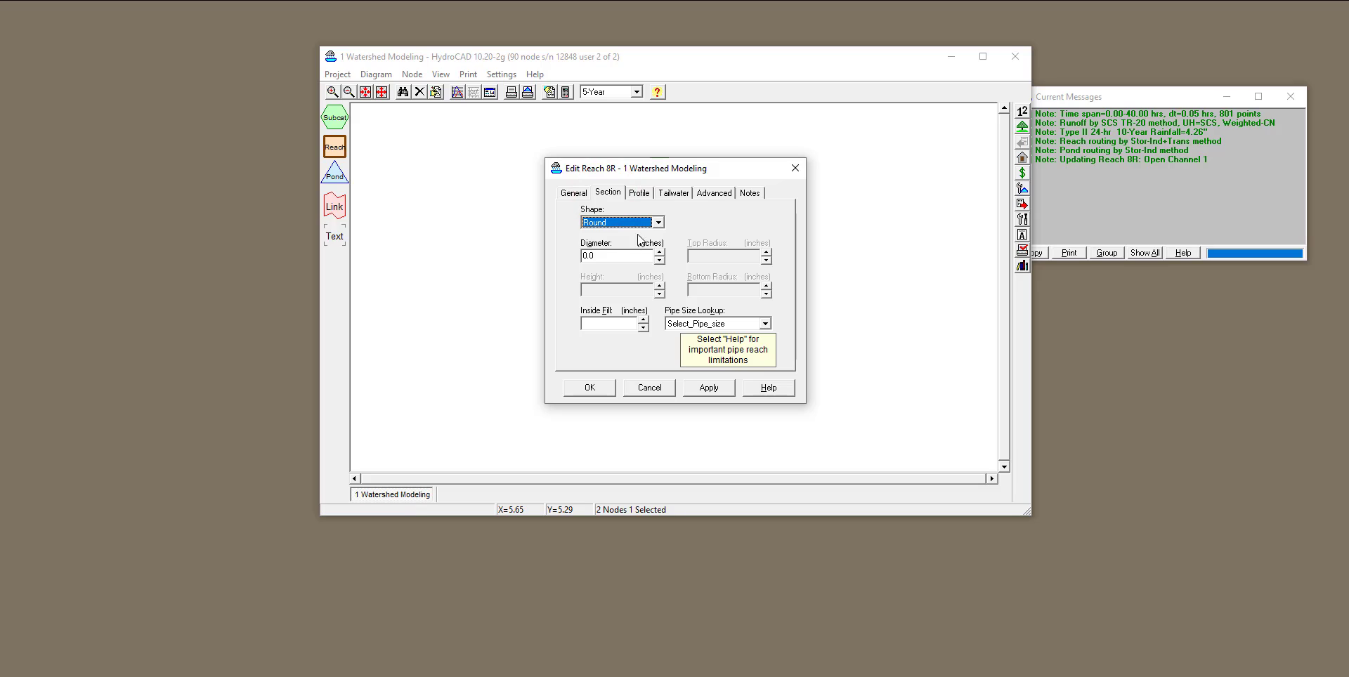
pyautogui.click(658, 223)
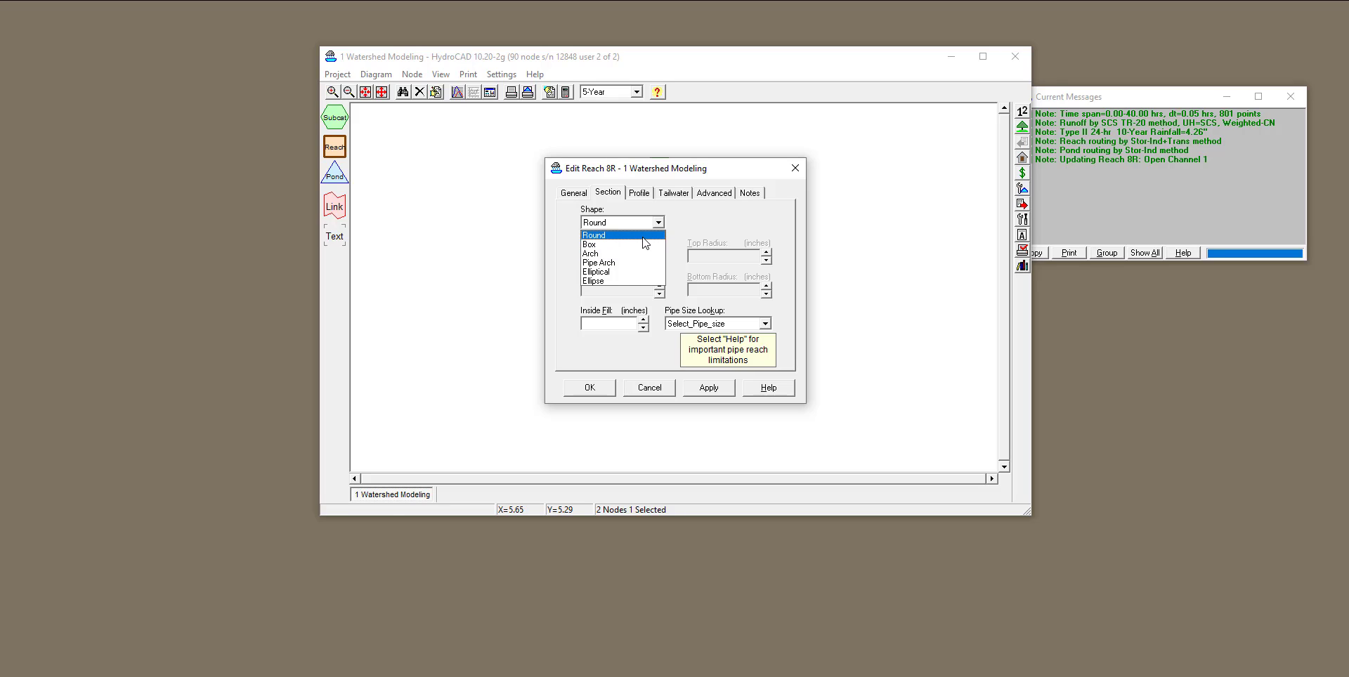
pyautogui.click(637, 234)
pyautogui.click(599, 255)
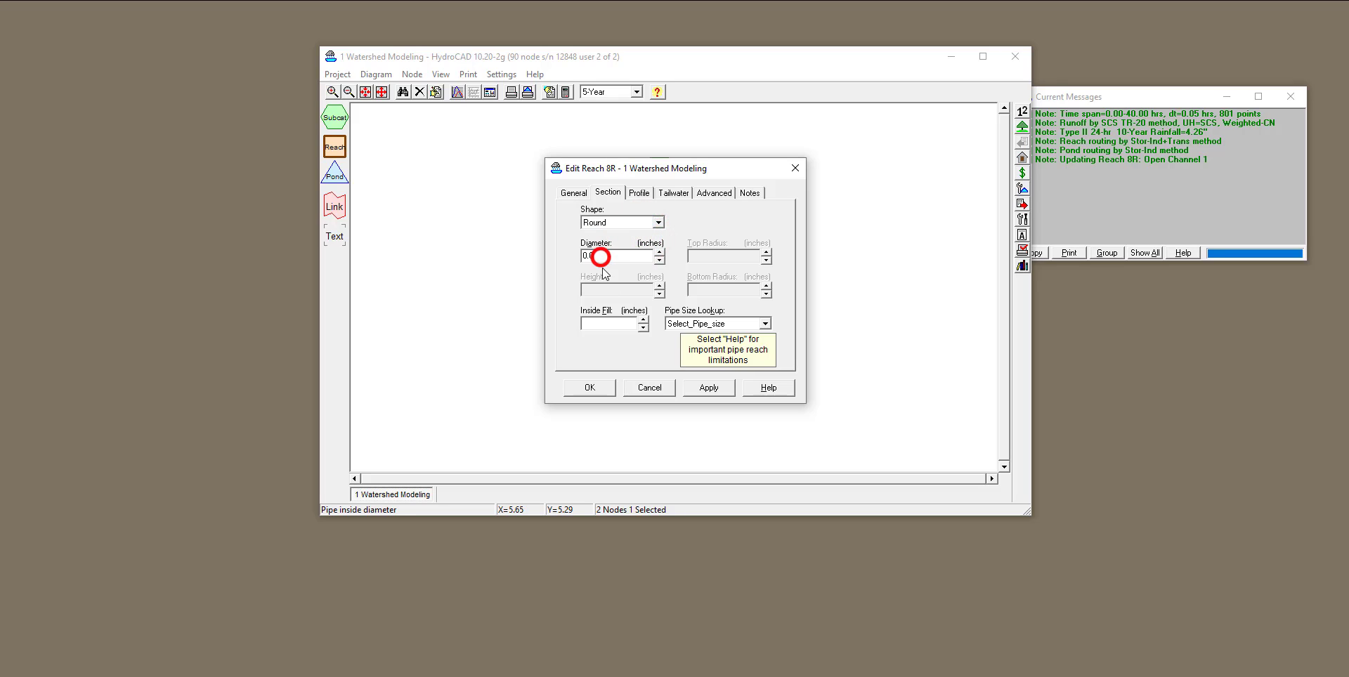
pyautogui.doubleClick(609, 258)
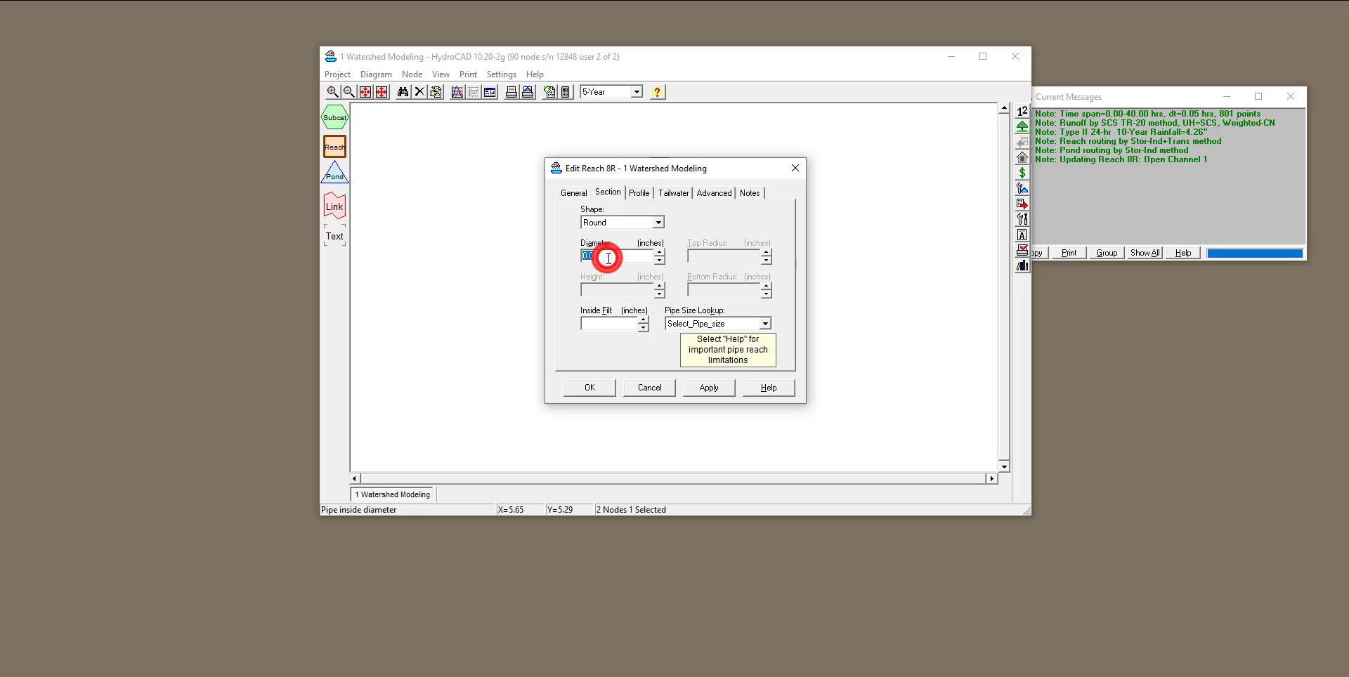
pyautogui.write('1')
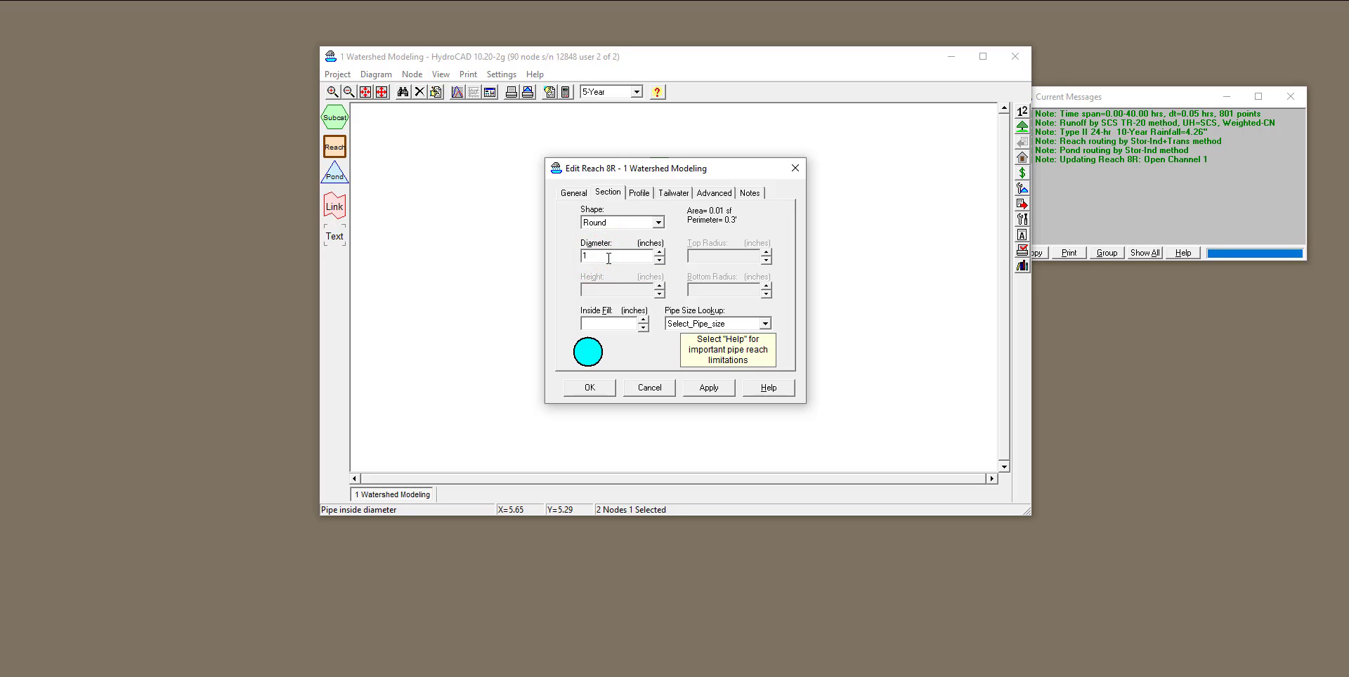
pyautogui.write('2')
pyautogui.click(561, 268)
# Try raising the pipe's inside fill to 5.0 inches and return the fill depth to 0.0.
pyautogui.click(643, 319)
pyautogui.click(644, 319)
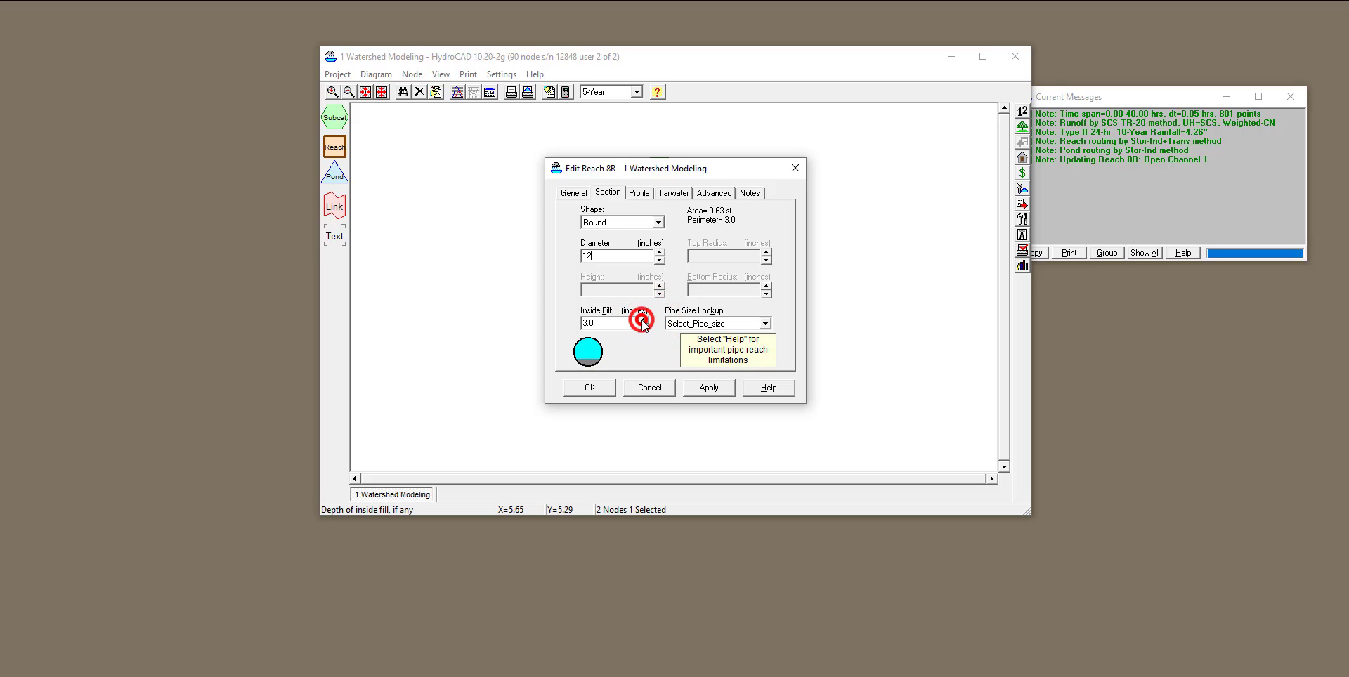
pyautogui.click(644, 319)
pyautogui.click(643, 319)
pyautogui.click(643, 319)
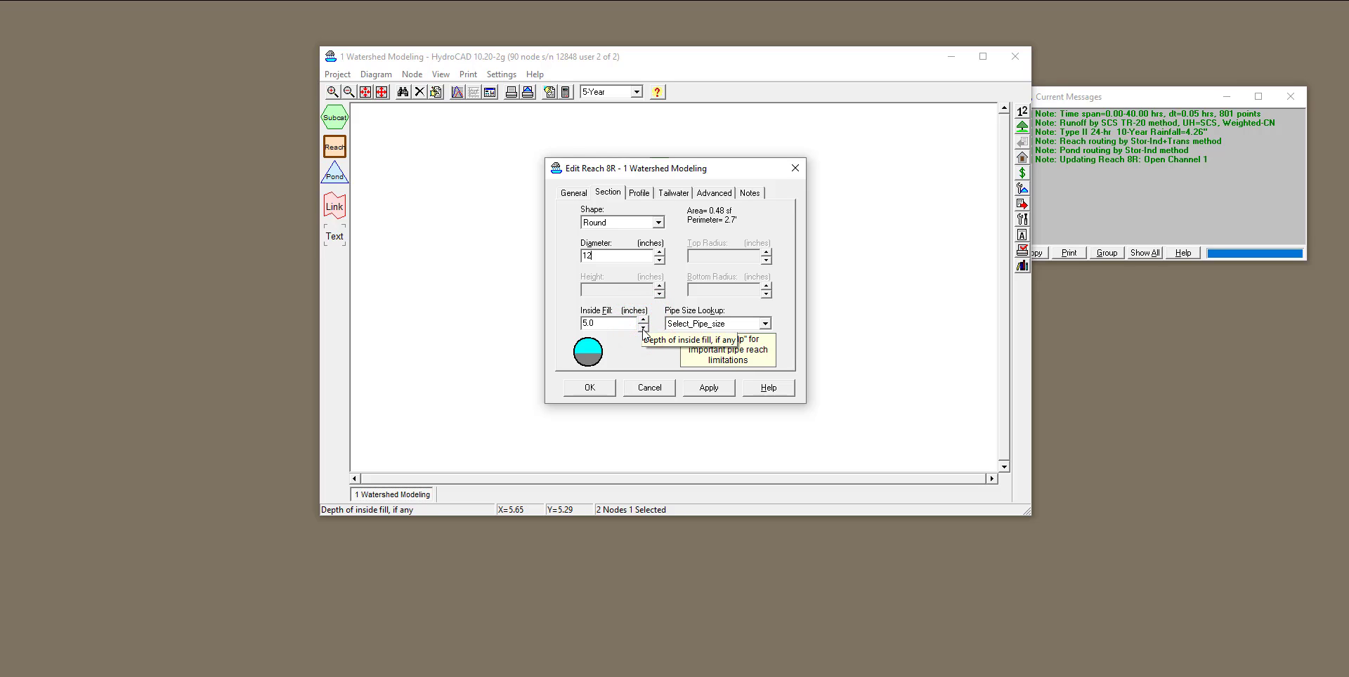
pyautogui.click(644, 330)
pyautogui.click(644, 330)
pyautogui.click(644, 329)
pyautogui.click(643, 329)
pyautogui.click(643, 330)
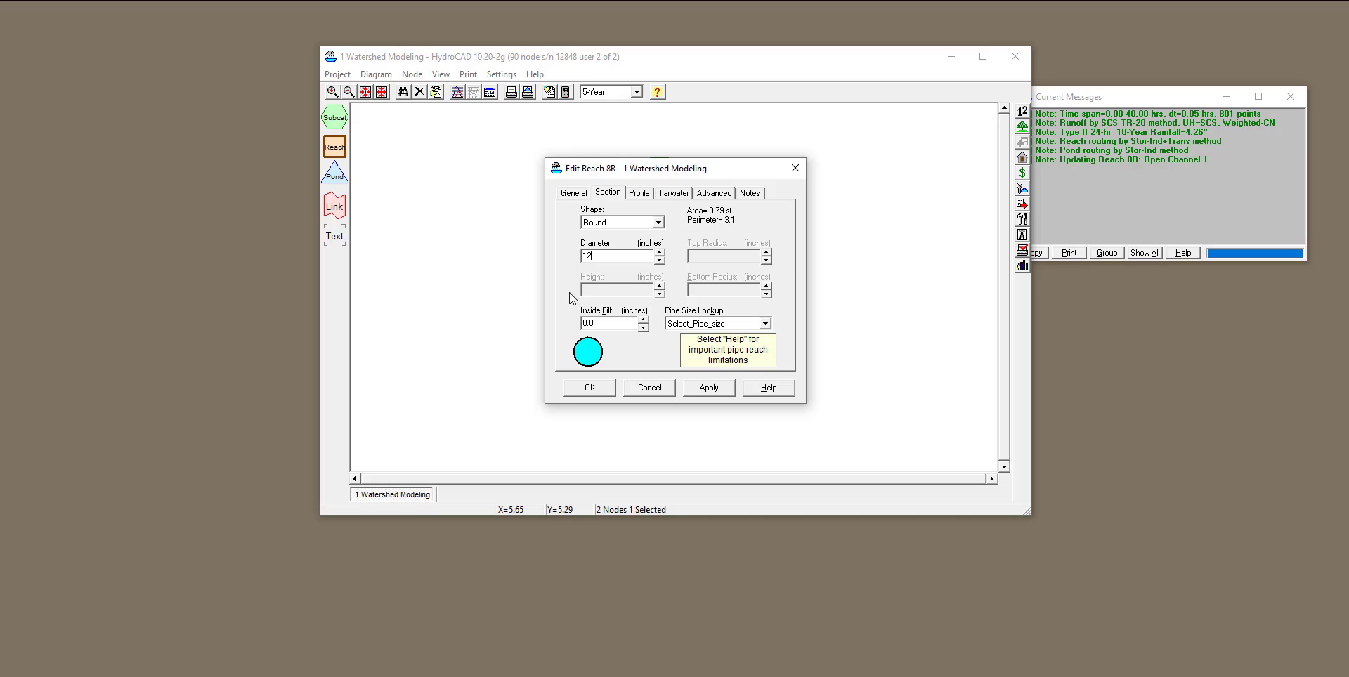
# Choose the 12" CMP_Round size from the pipe size lookup.
pyautogui.click(763, 323)
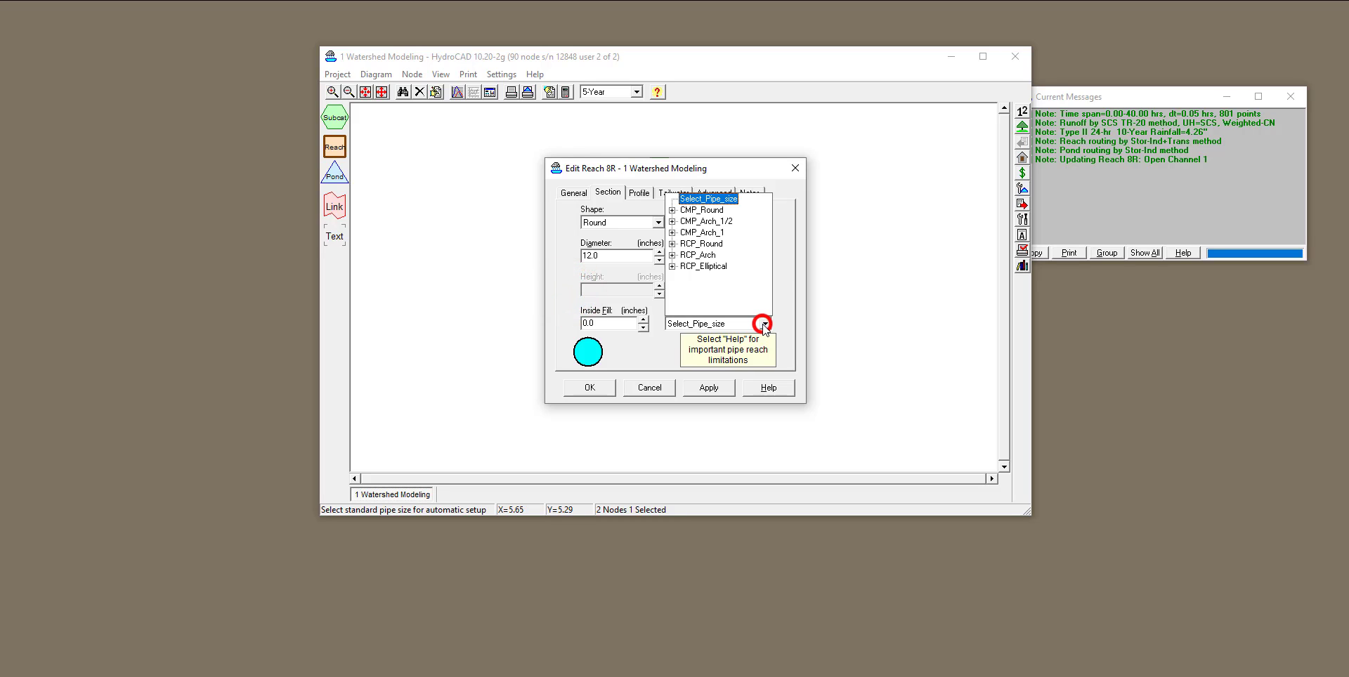
pyautogui.click(672, 211)
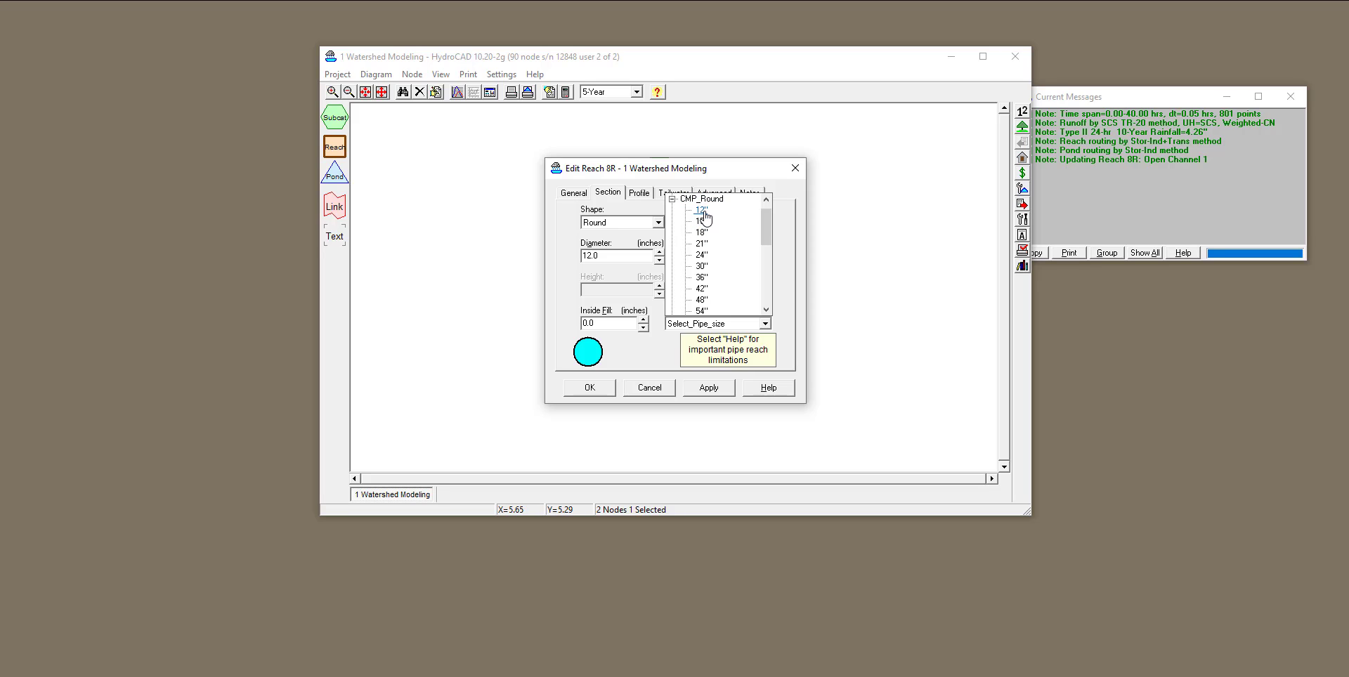
pyautogui.click(702, 211)
pyautogui.click(562, 296)
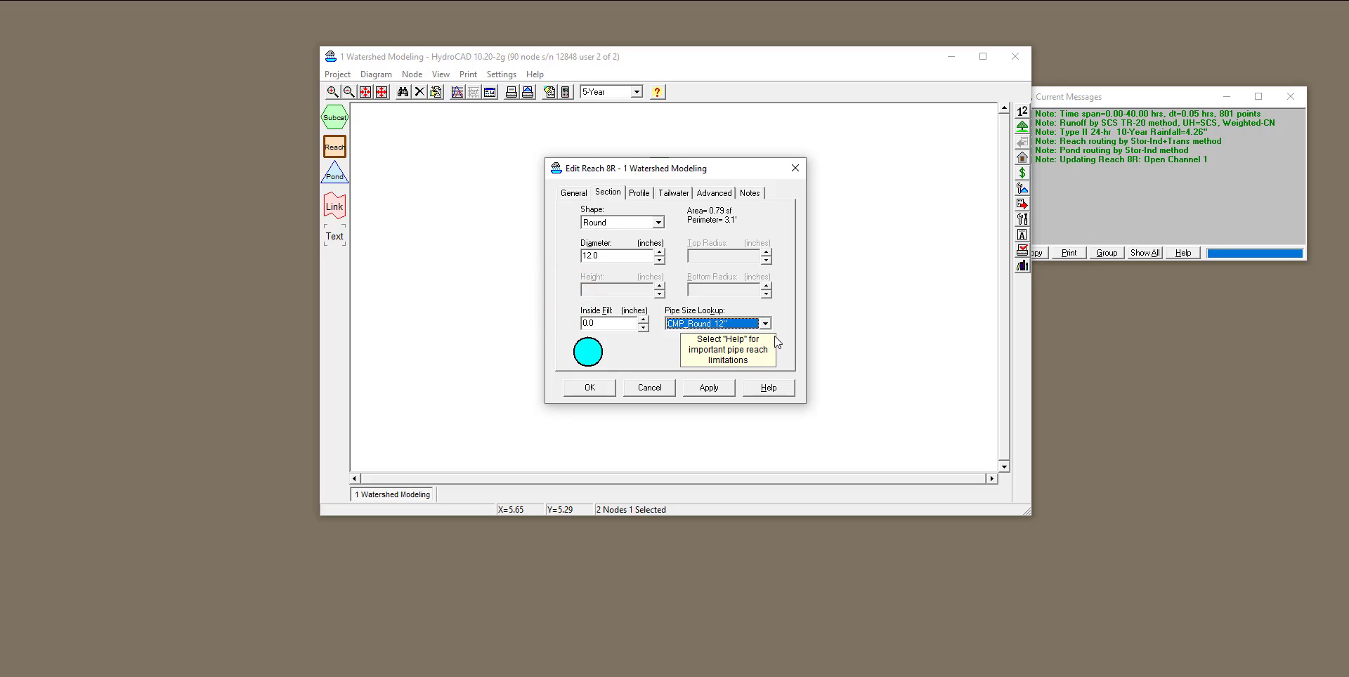
# Set the pipe profile's Manning's number to the typical 0.010 value for PVC, smooth interior from the lookup table.
pyautogui.click(639, 192)
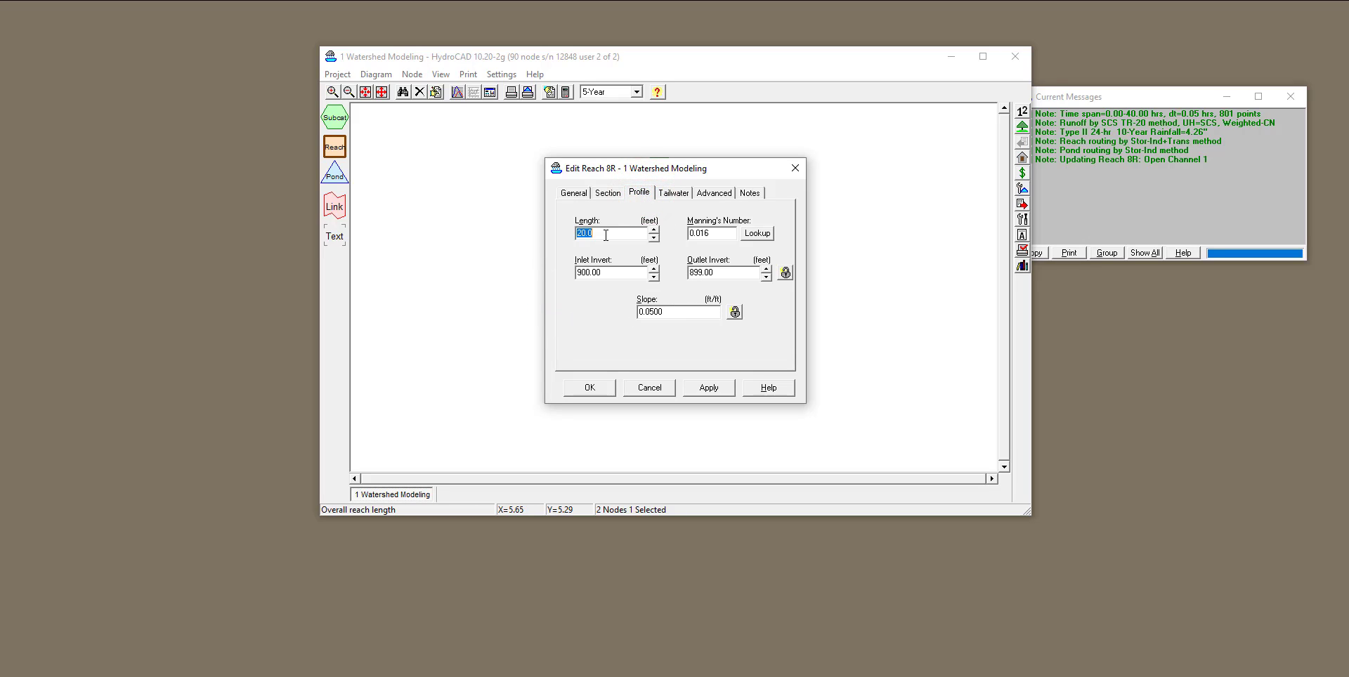
pyautogui.moveTo(636, 168); pyautogui.dragTo(437, 189)
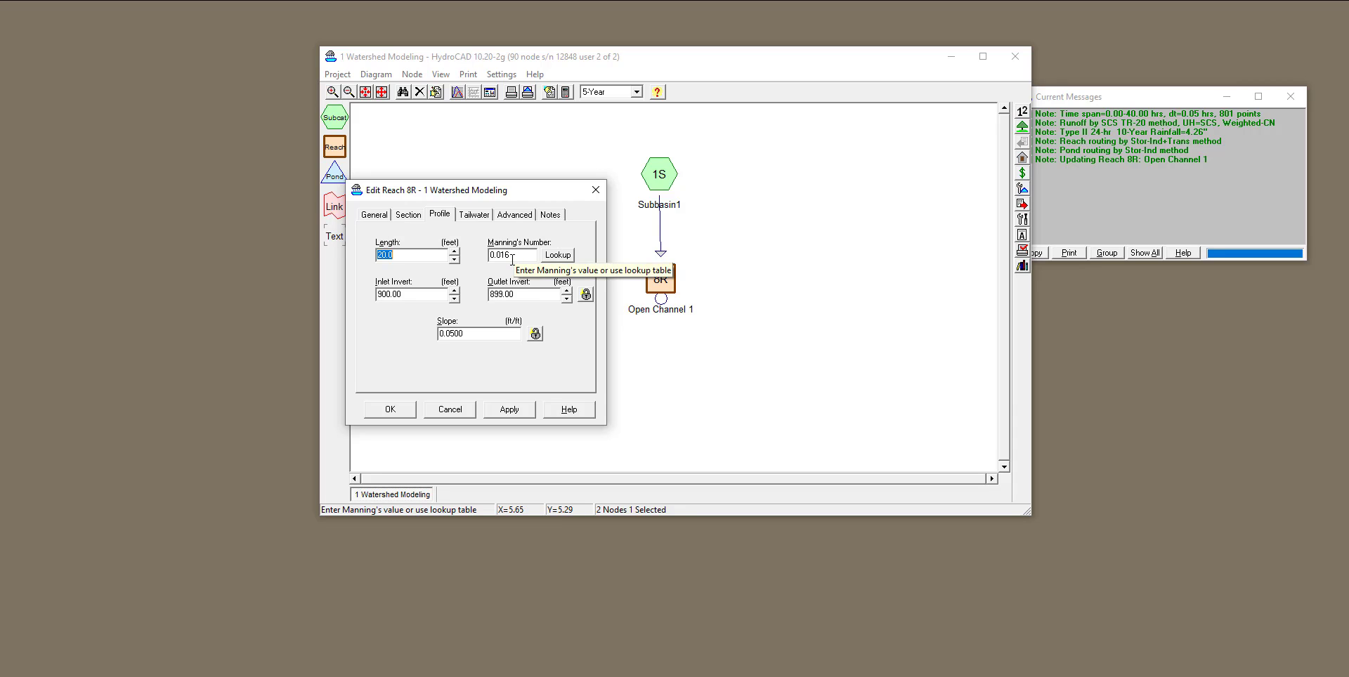
pyautogui.click(552, 255)
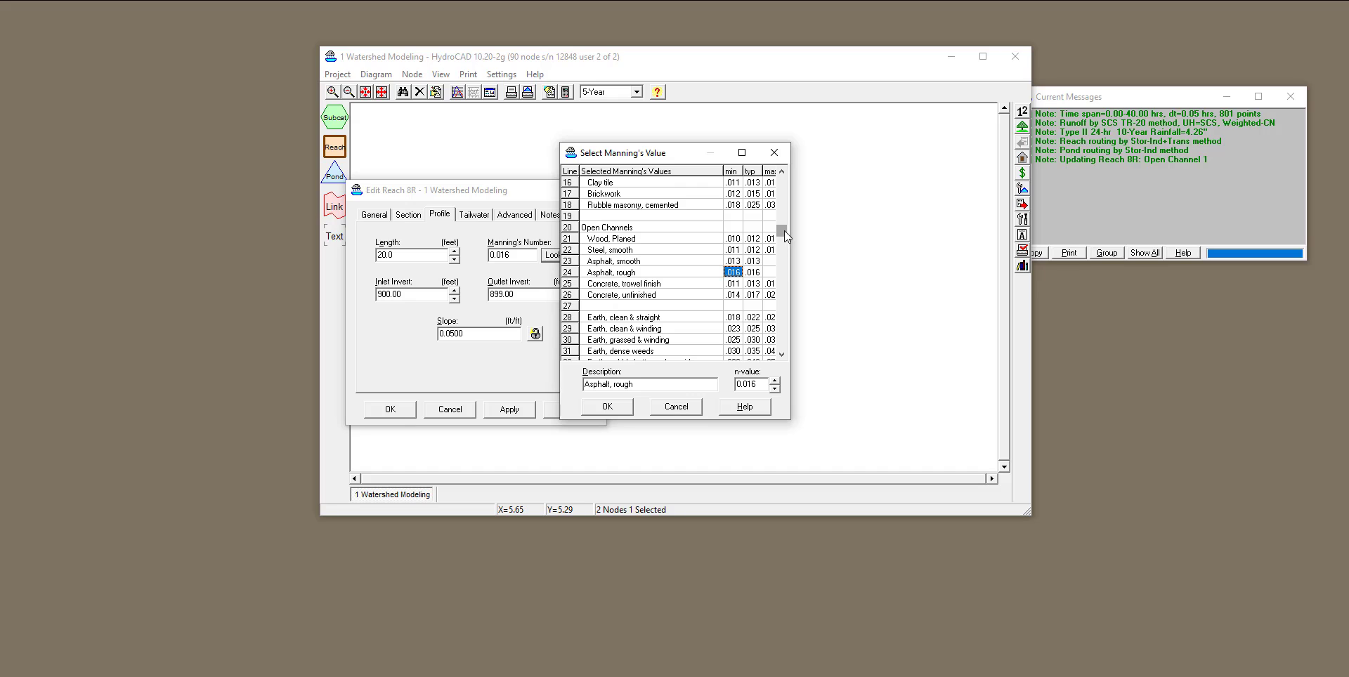
pyautogui.moveTo(784, 230); pyautogui.dragTo(782, 181)
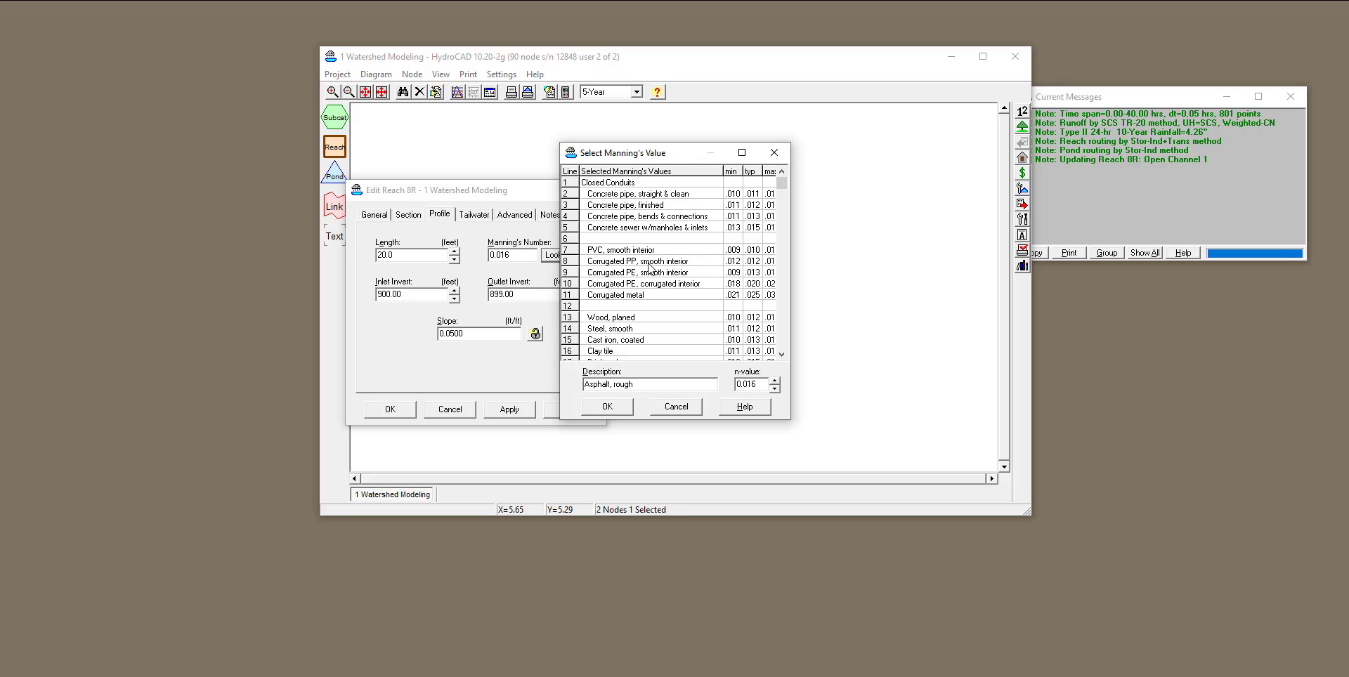
pyautogui.click(752, 249)
pyautogui.click(622, 407)
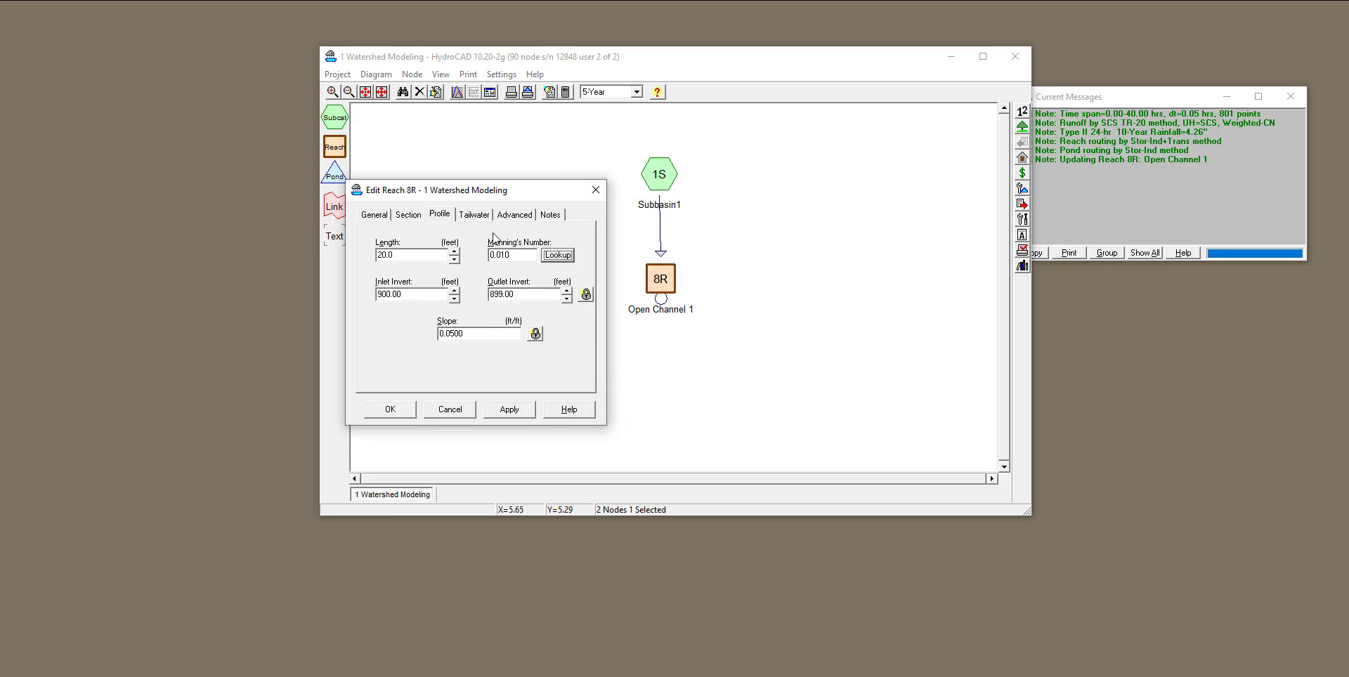
# Set the pipe's profile slope to 0.0250 ft/ft, apply it and accept the reach edit.
pyautogui.click(452, 334)
pyautogui.moveTo(469, 335); pyautogui.dragTo(455, 338)
pyautogui.click(504, 413)
pyautogui.click(402, 411)
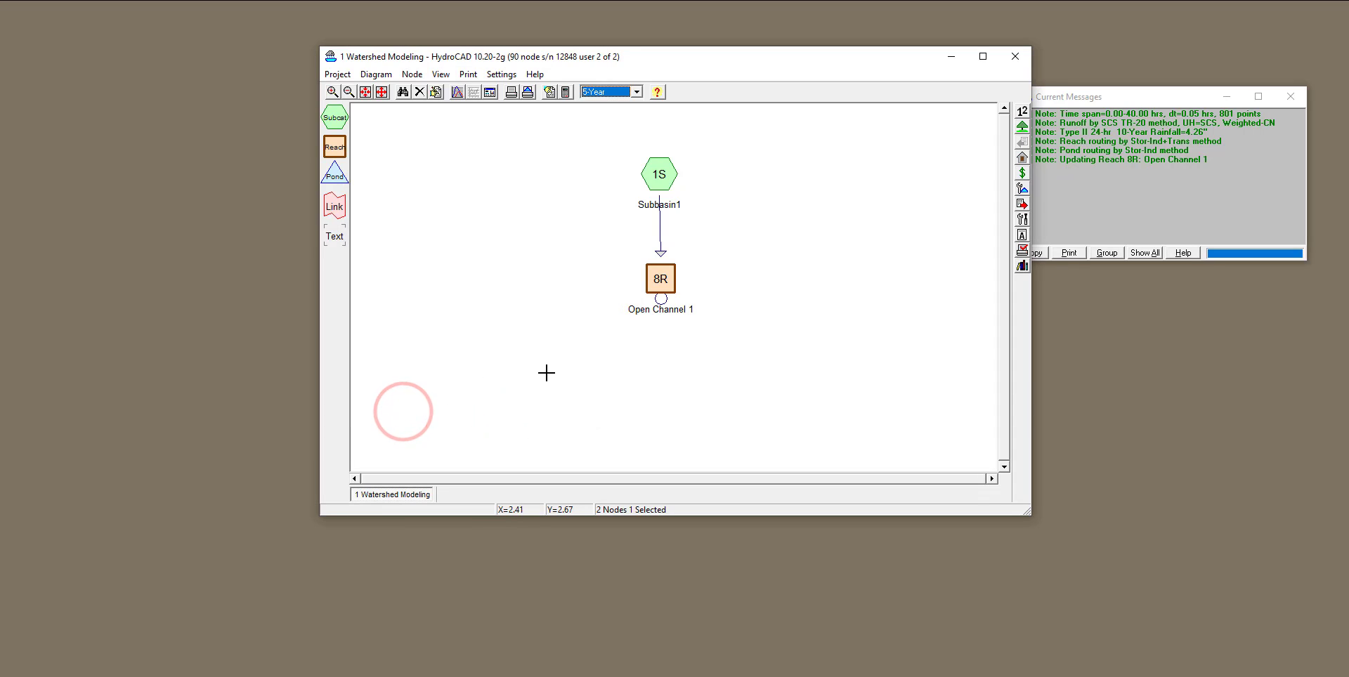
# Open Open Channel 1's report, review its summary for the 5-Year event and read the help topic for hint [52].
pyautogui.doubleClick(656, 278)
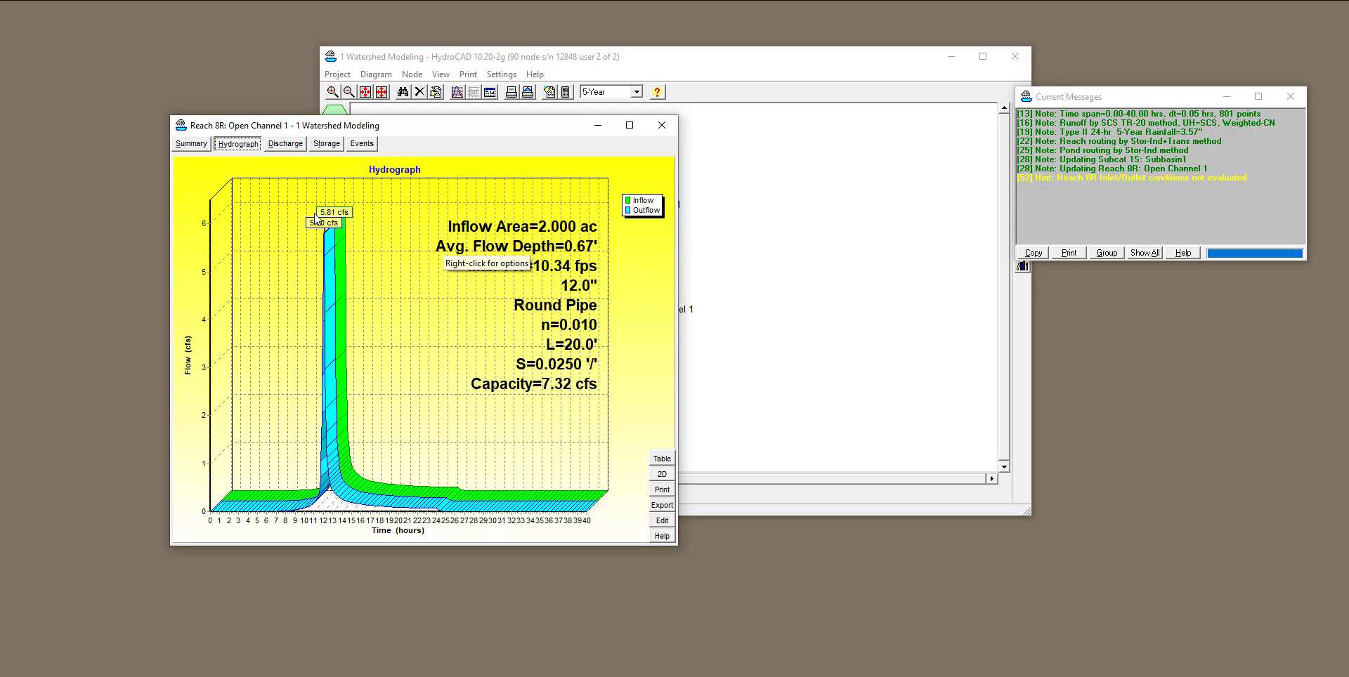
pyautogui.click(191, 144)
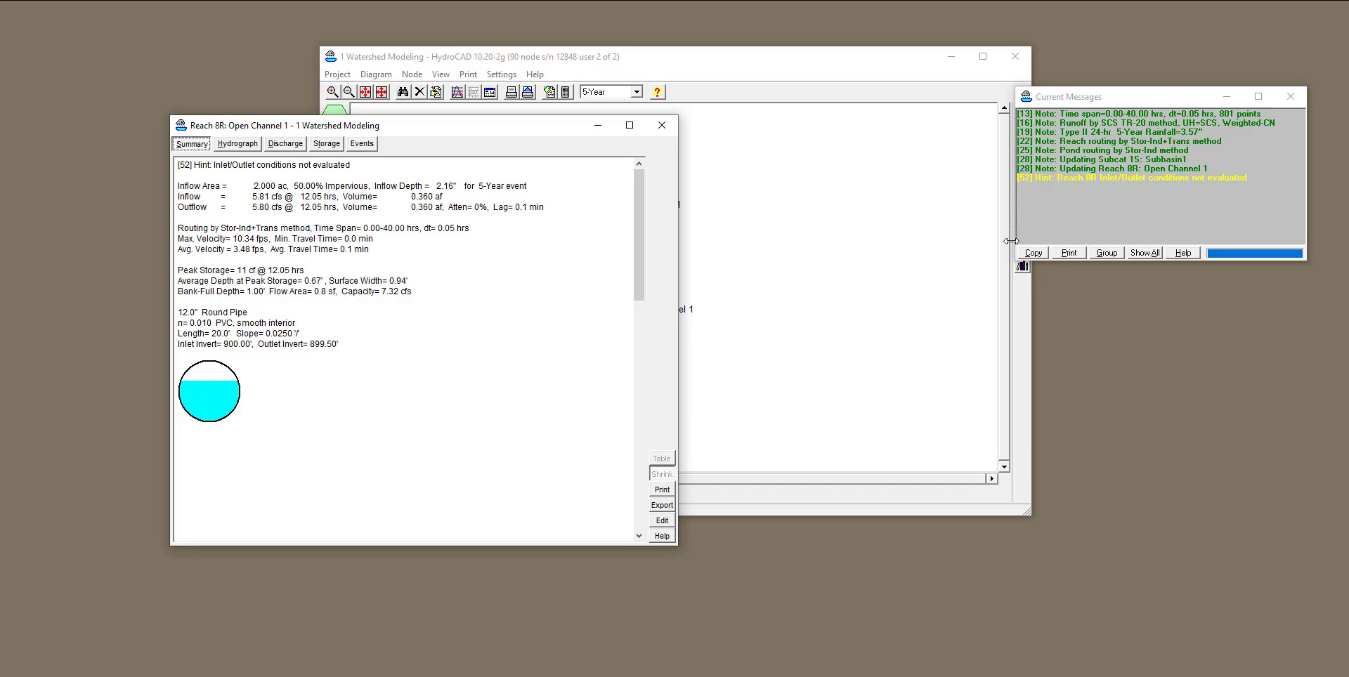
pyautogui.click(1128, 177)
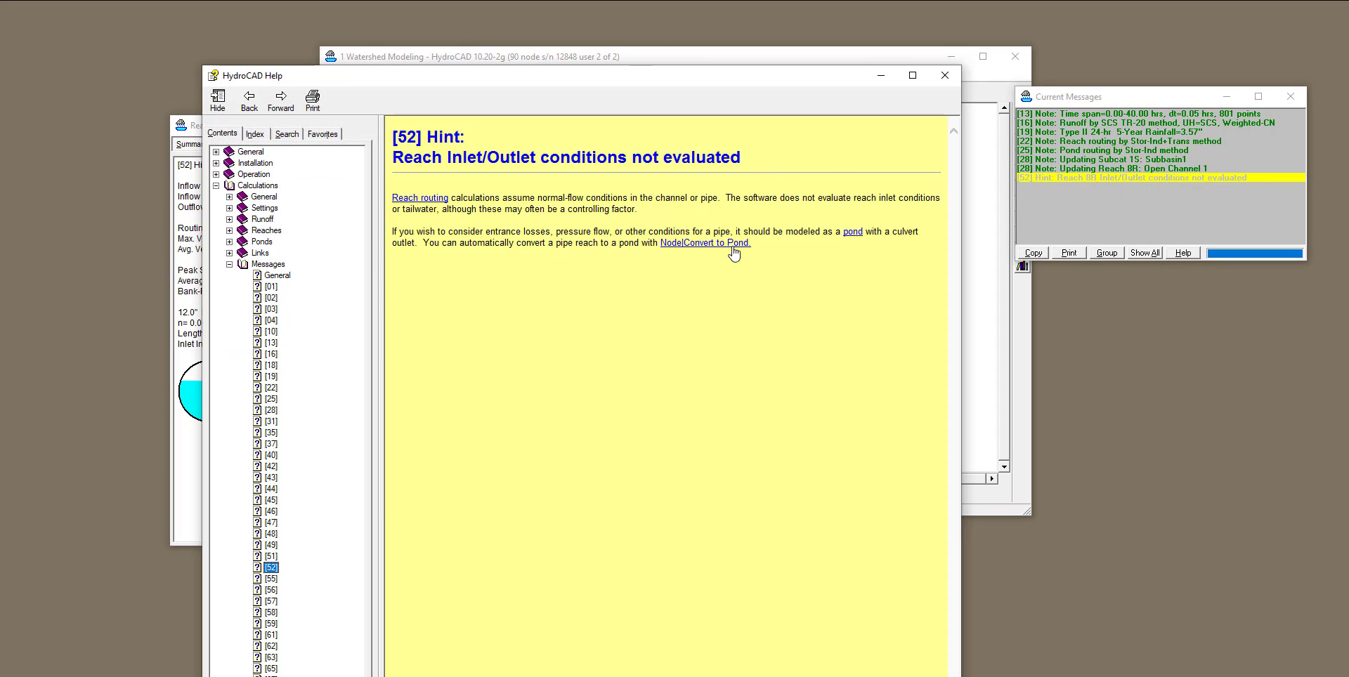
pyautogui.click(948, 79)
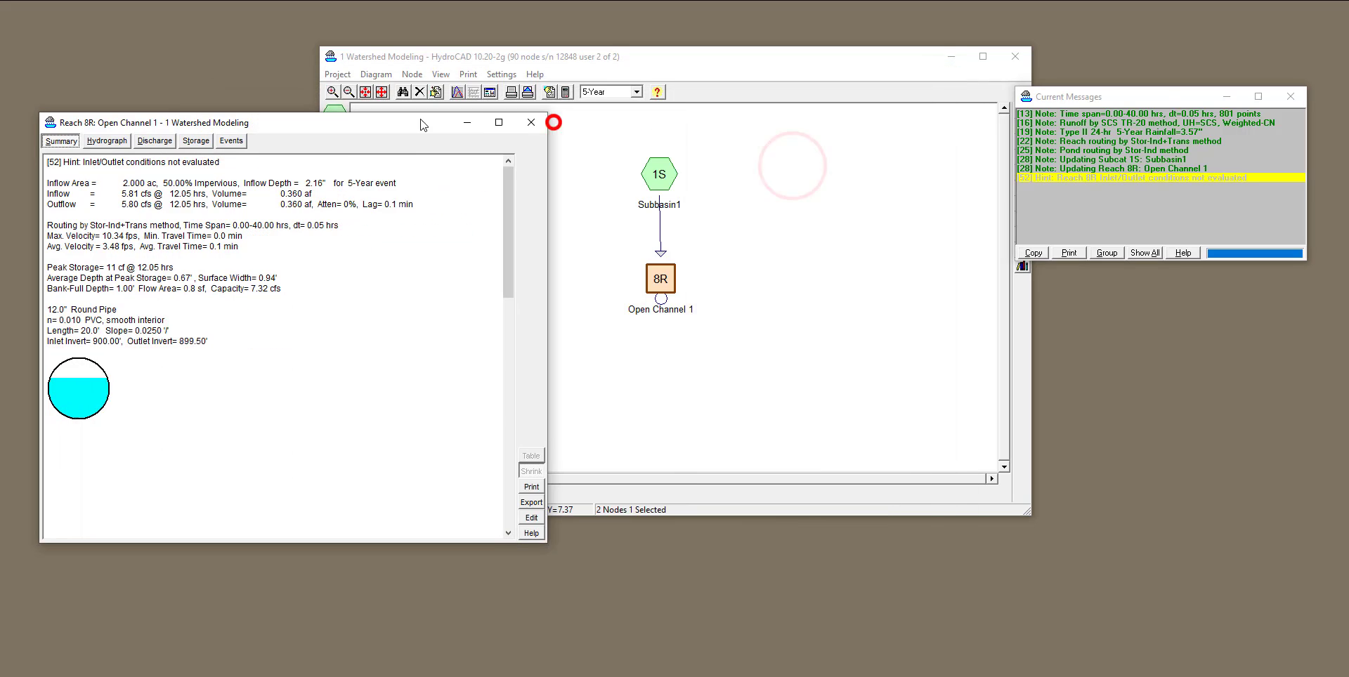
# Examine the pipe's summary under the 10-Year and 100-Year events and read the help topic for warning [76].
pyautogui.click(636, 93)
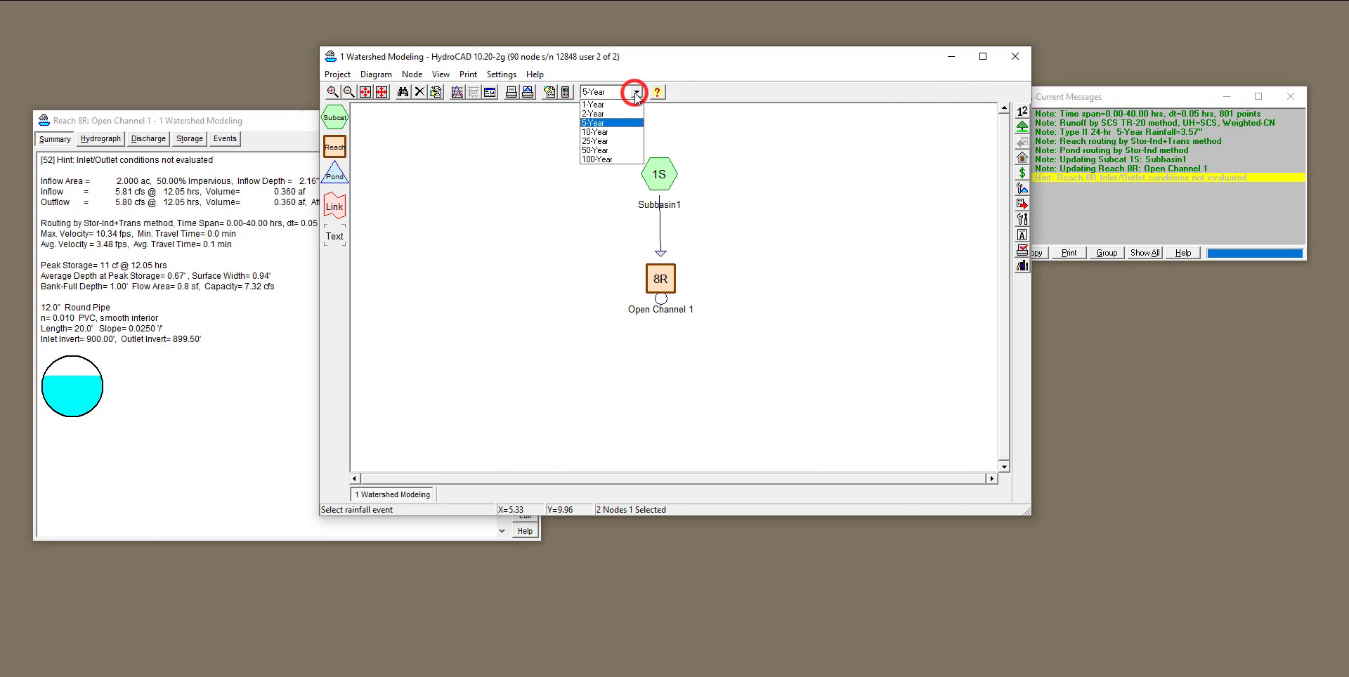
pyautogui.click(634, 138)
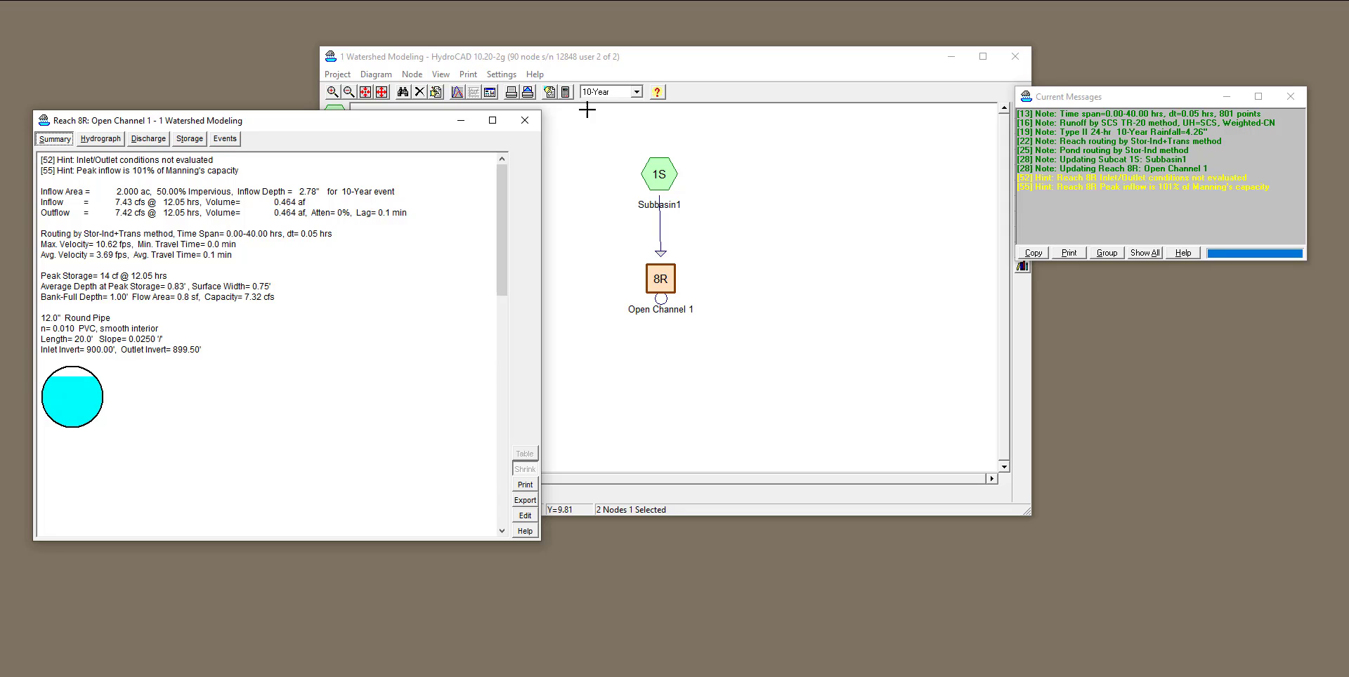
pyautogui.click(637, 92)
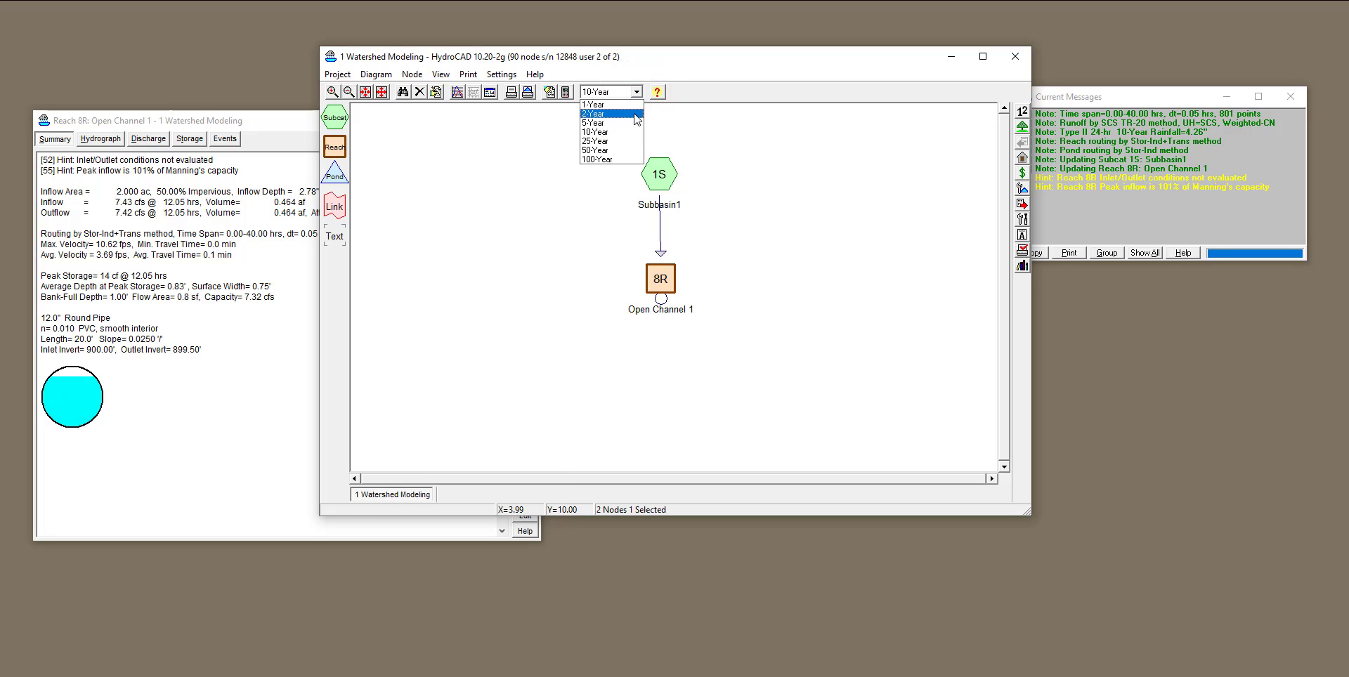
pyautogui.click(632, 159)
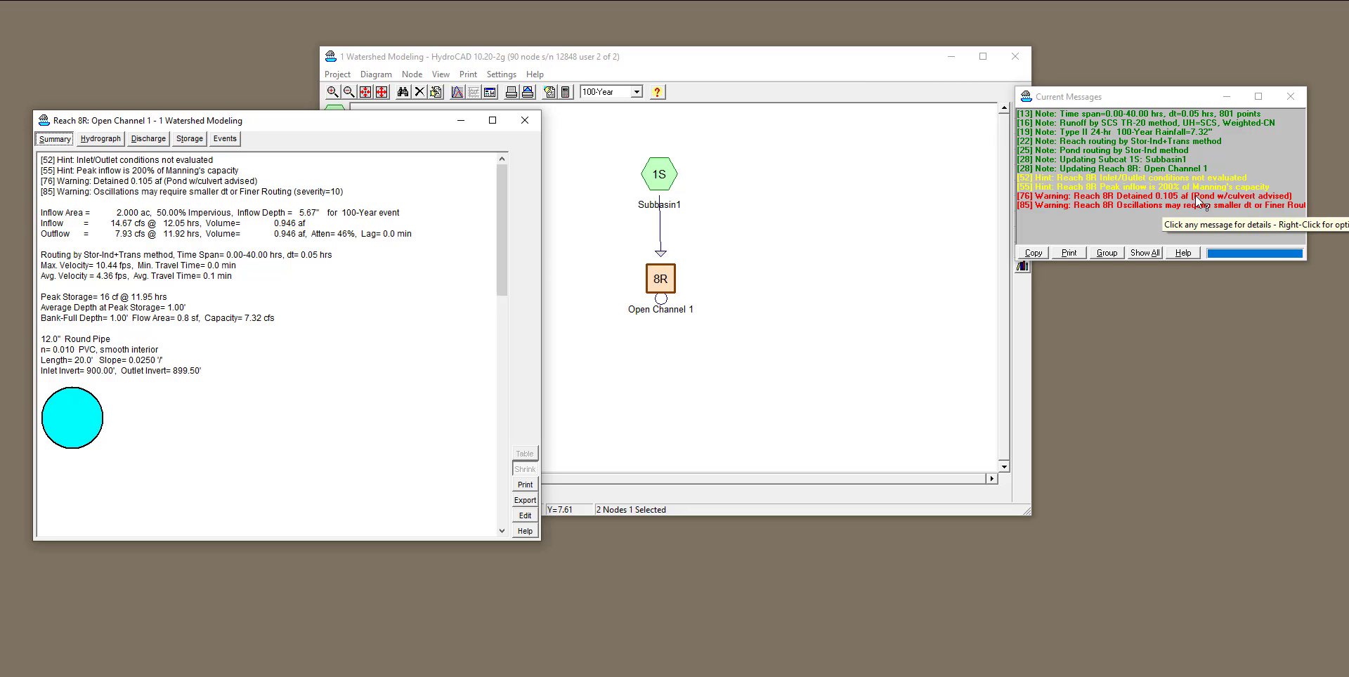
pyautogui.click(1259, 197)
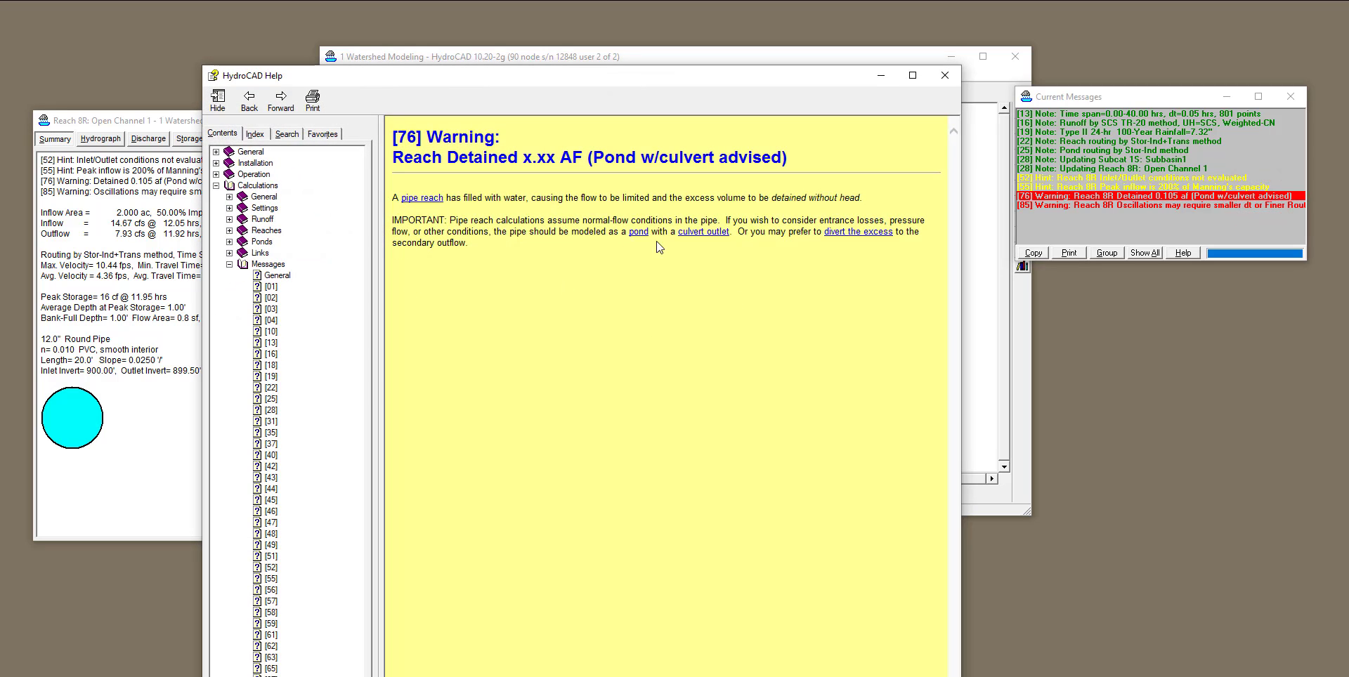
pyautogui.click(944, 76)
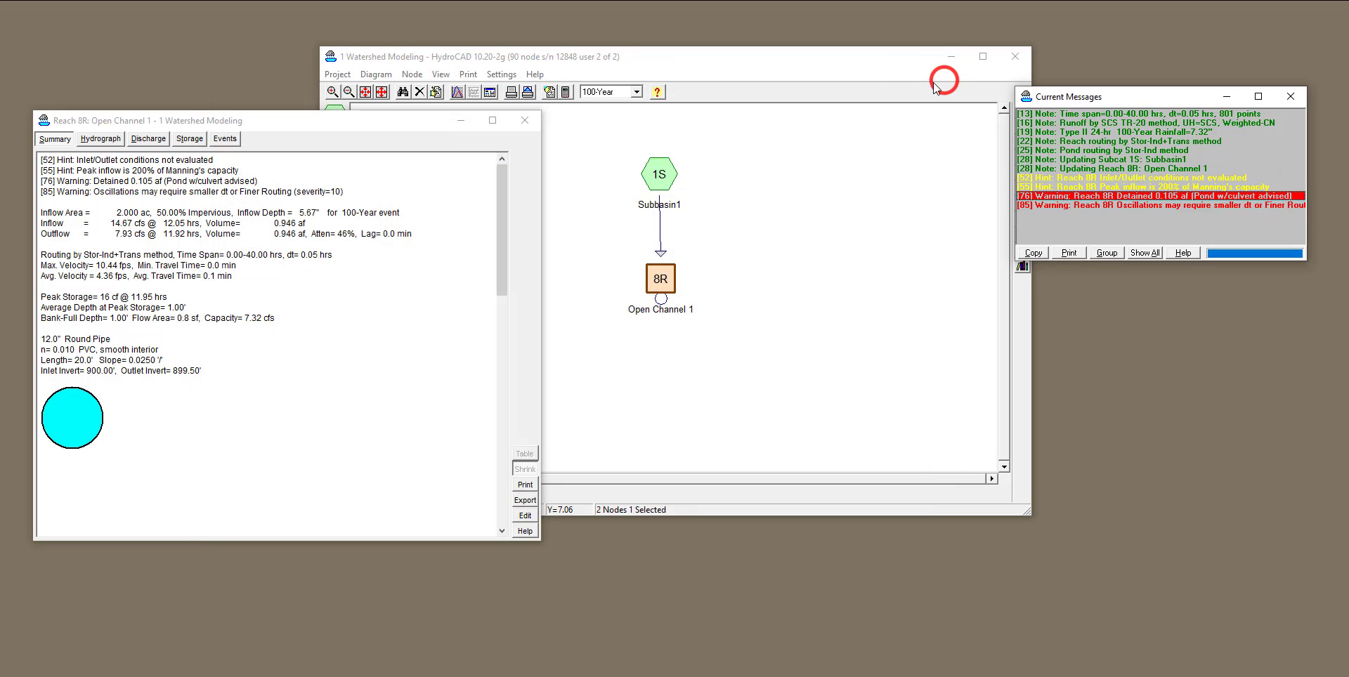
# Compare the pipe's summary for the 50-Year and 25-Year events, ending with the 10-Year event active.
pyautogui.click(636, 93)
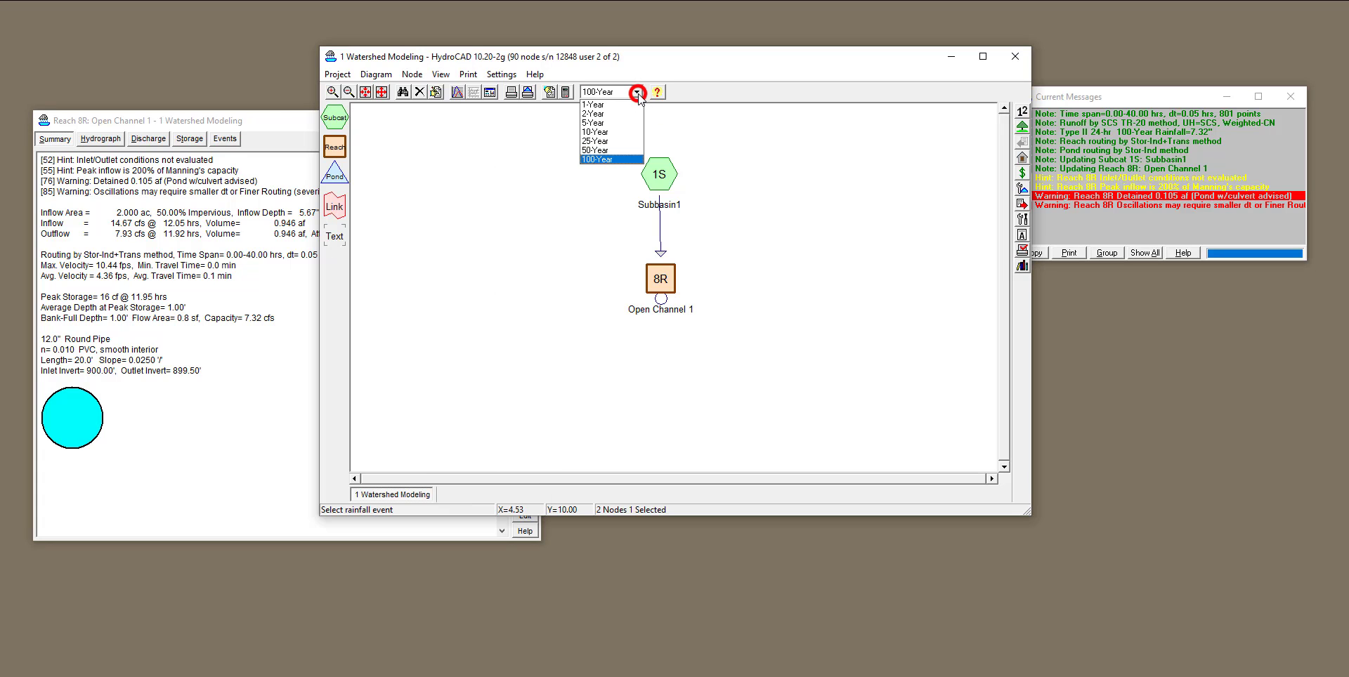
pyautogui.click(622, 150)
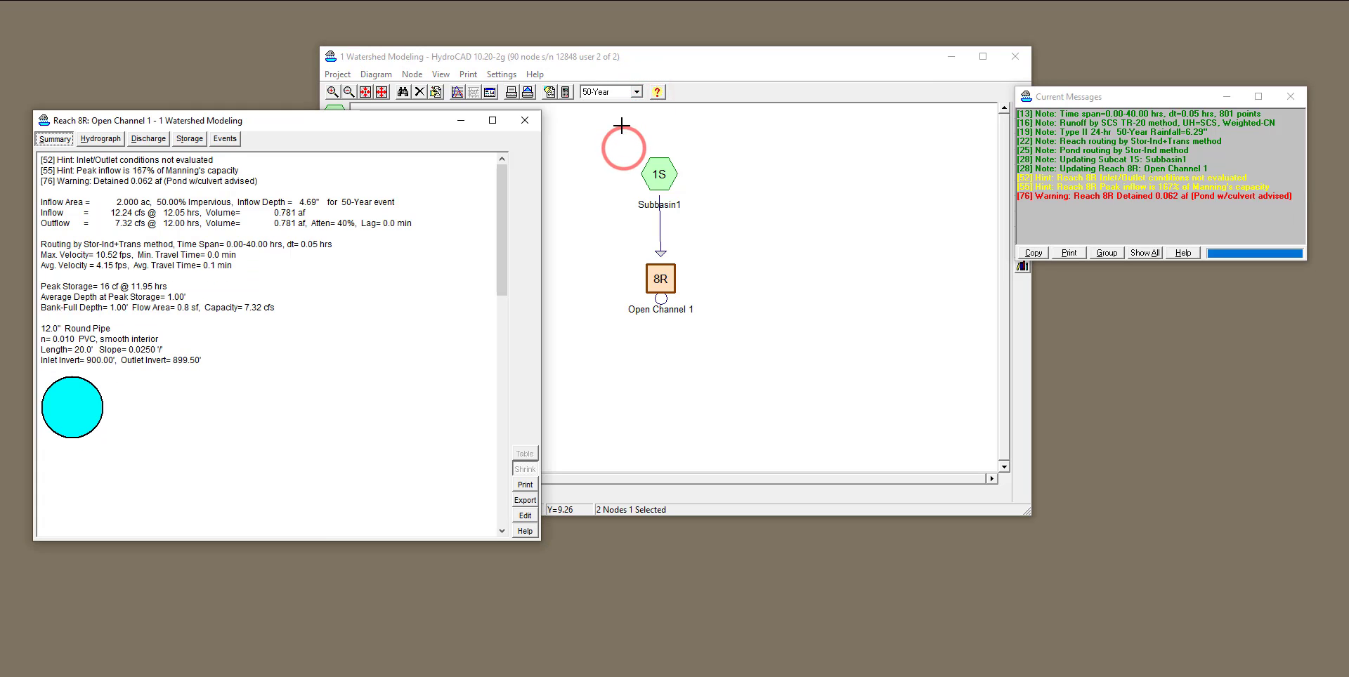
pyautogui.click(637, 92)
pyautogui.click(614, 141)
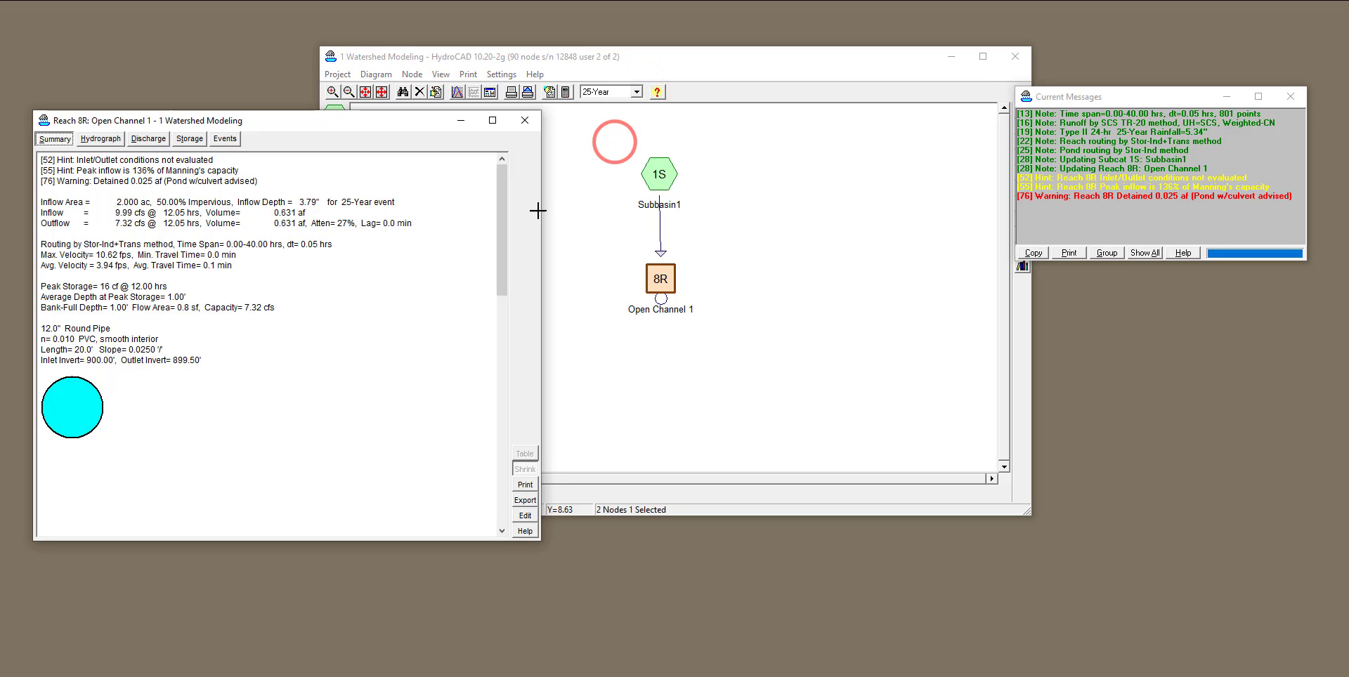
pyautogui.click(637, 92)
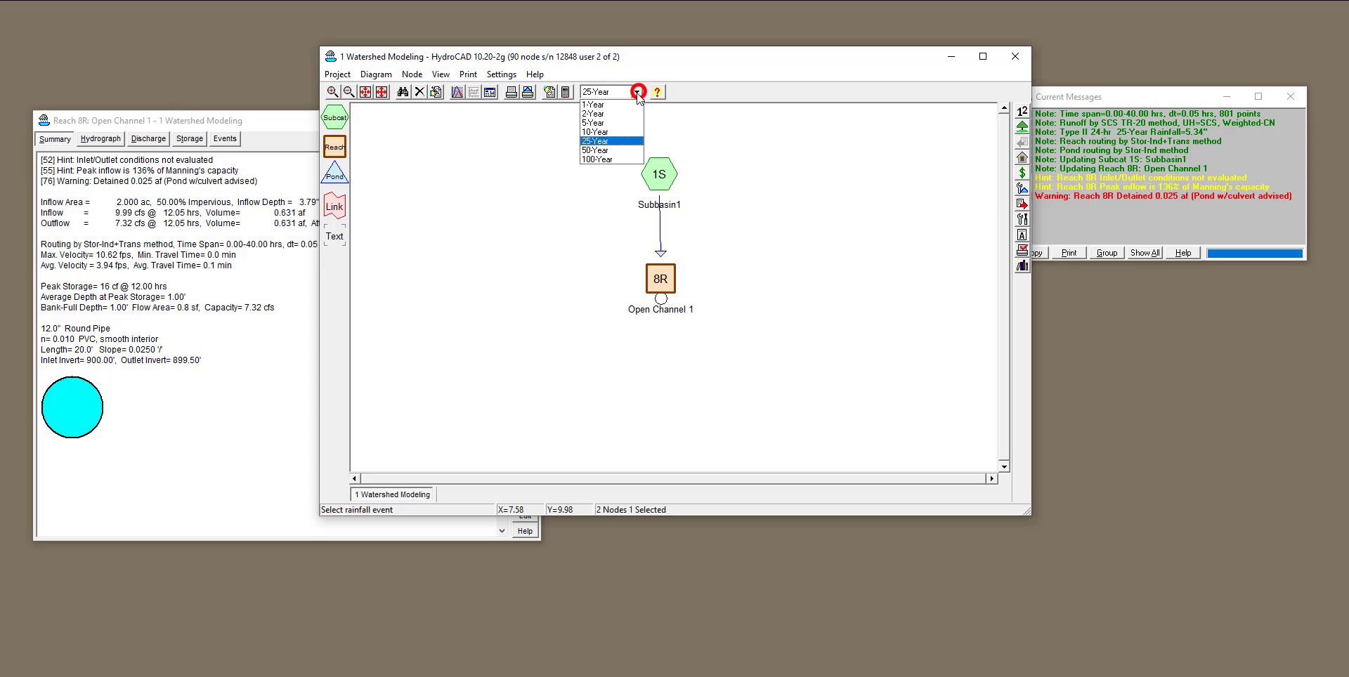
pyautogui.click(623, 132)
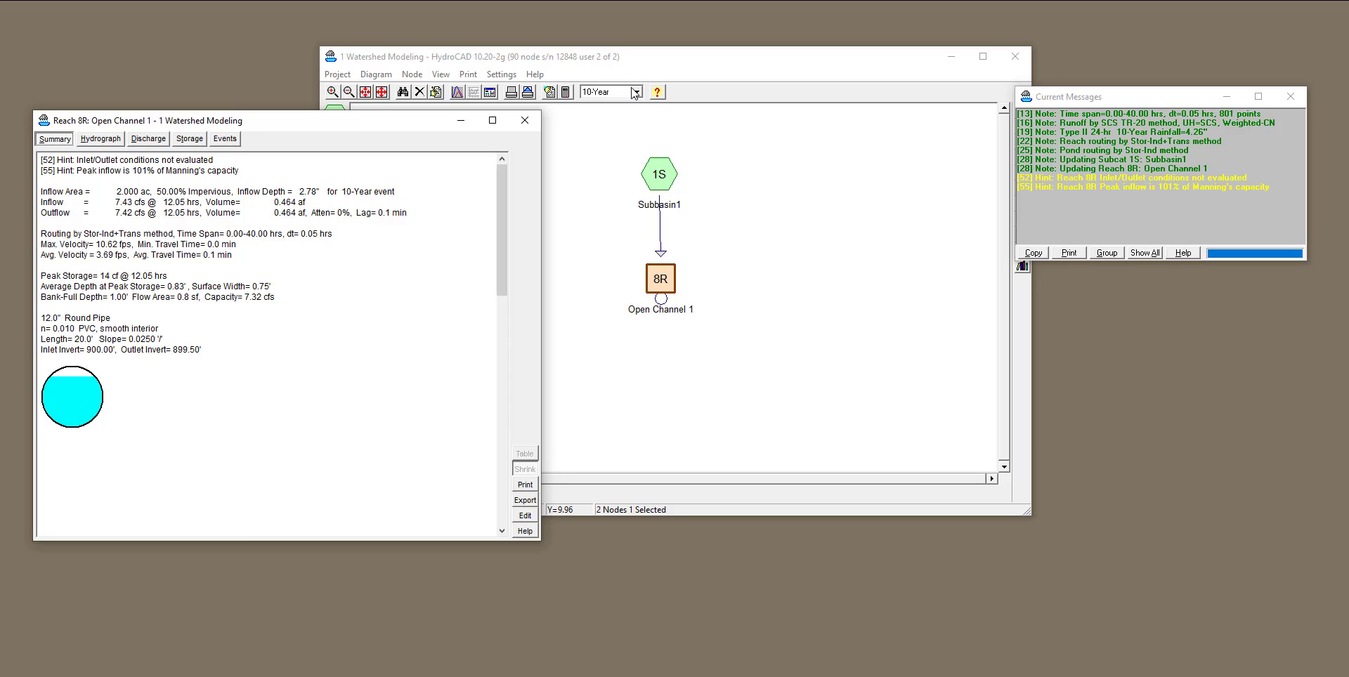
# Close the reach report and open Open Channel 1 for editing from the routing diagram.
pyautogui.click(524, 119)
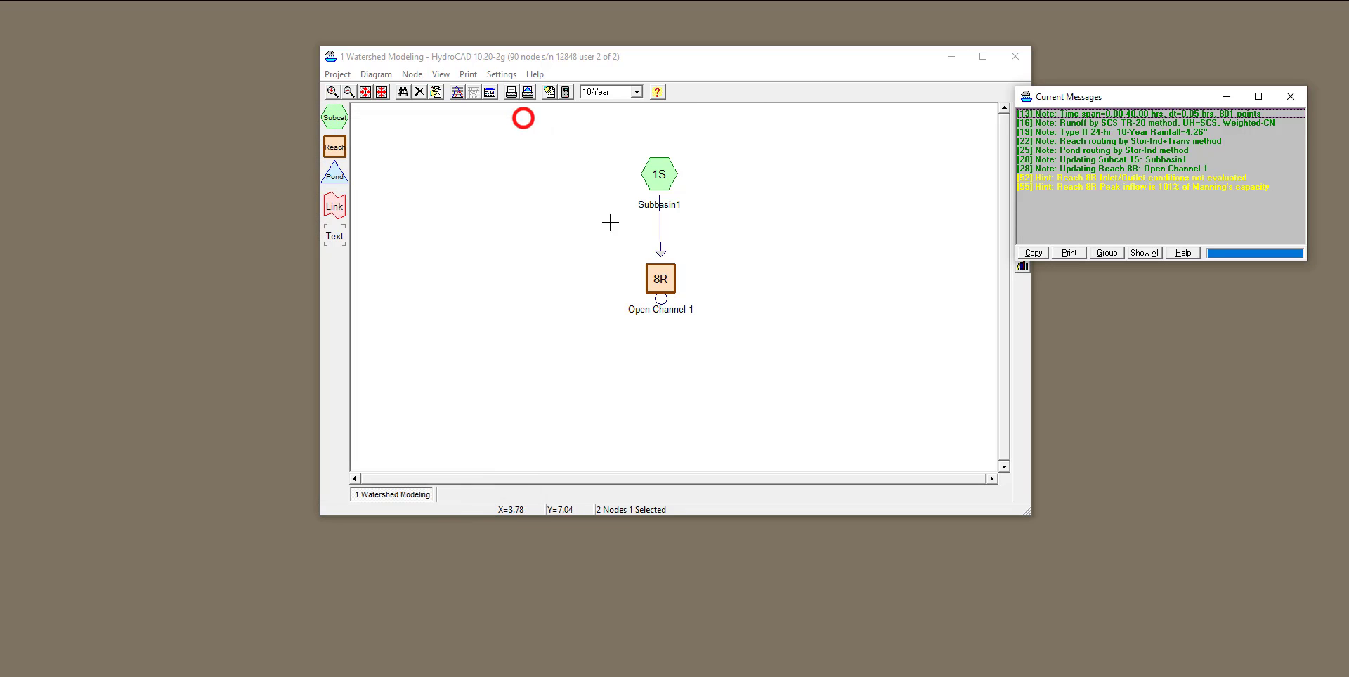
pyautogui.rightClick(660, 277)
pyautogui.click(672, 286)
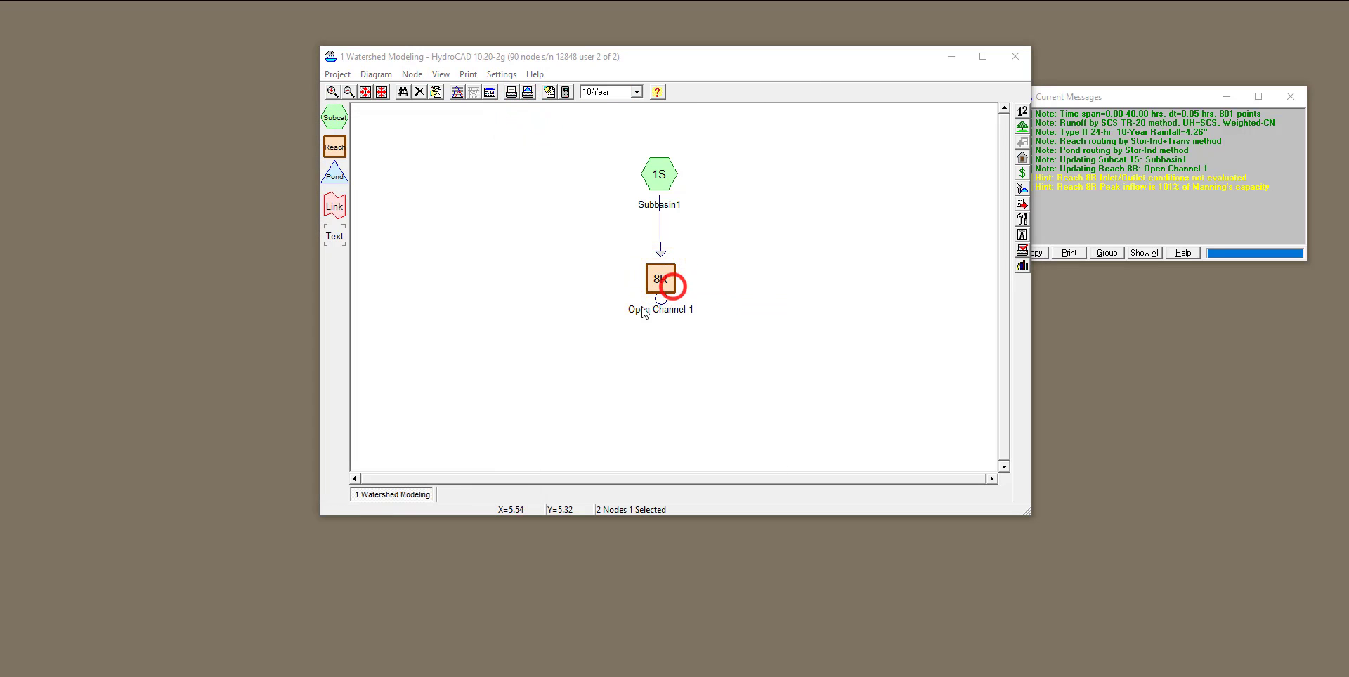